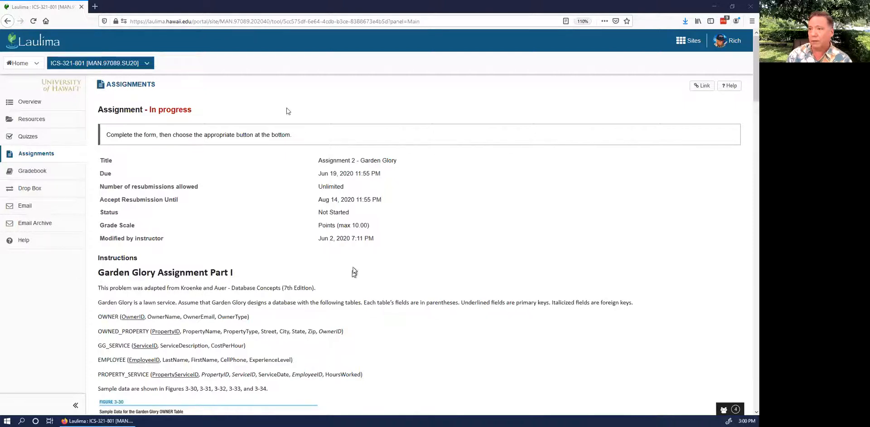
Review the Assignment 2 - Garden Glory details, the table definitions, and the sample data in Figures 3-30 to 3-34
scroll(280, 149, down, 2)
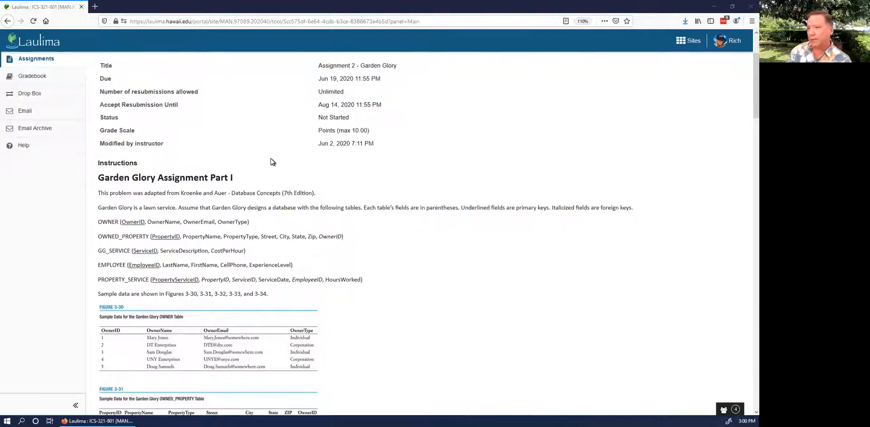
scroll(271, 159, down, 3)
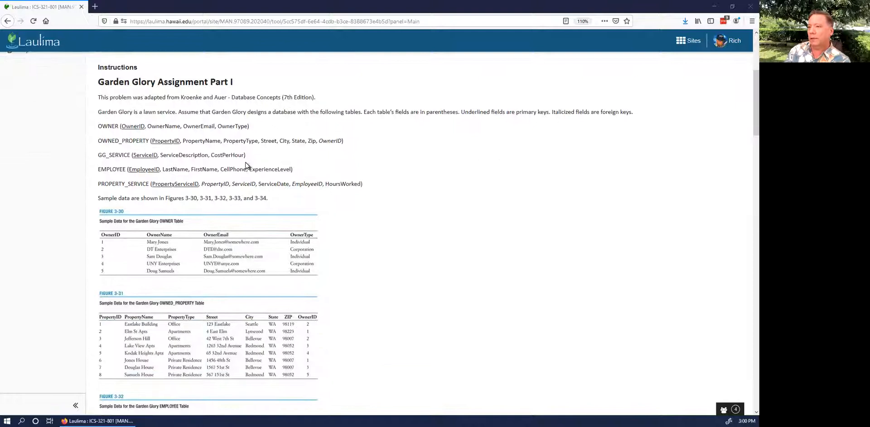
scroll(244, 175, down, 6)
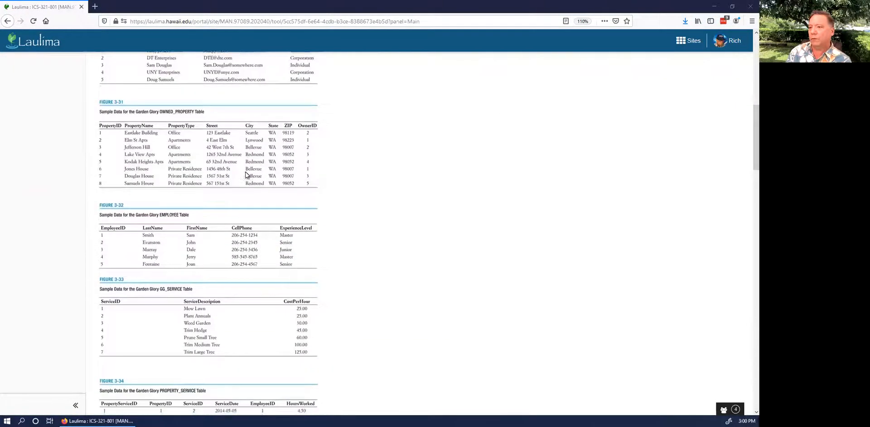
scroll(246, 172, down, 2)
scroll(246, 168, up, 5)
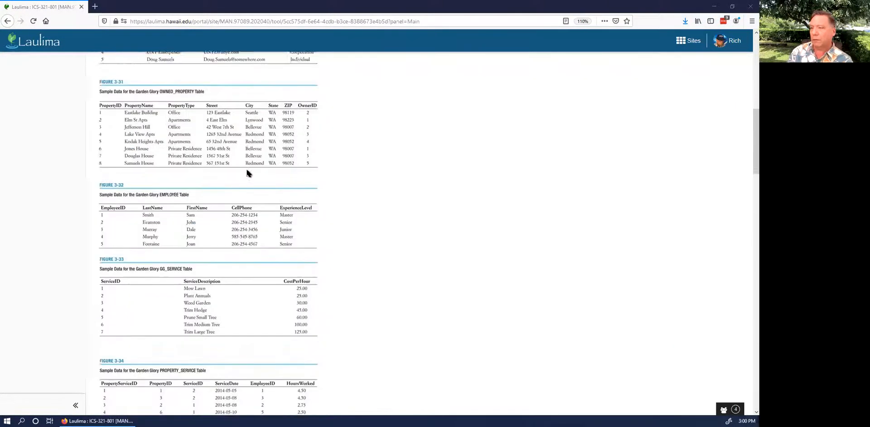
scroll(247, 172, up, 2)
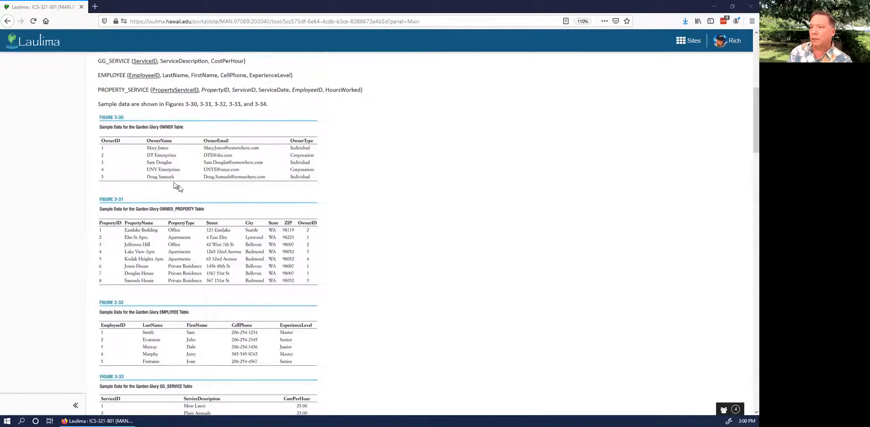
scroll(250, 198, down, 1)
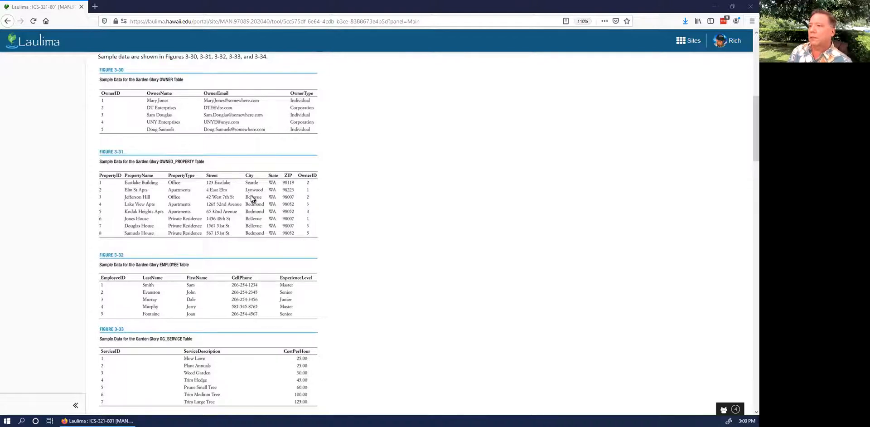
scroll(253, 199, up, 1)
scroll(252, 198, down, 2)
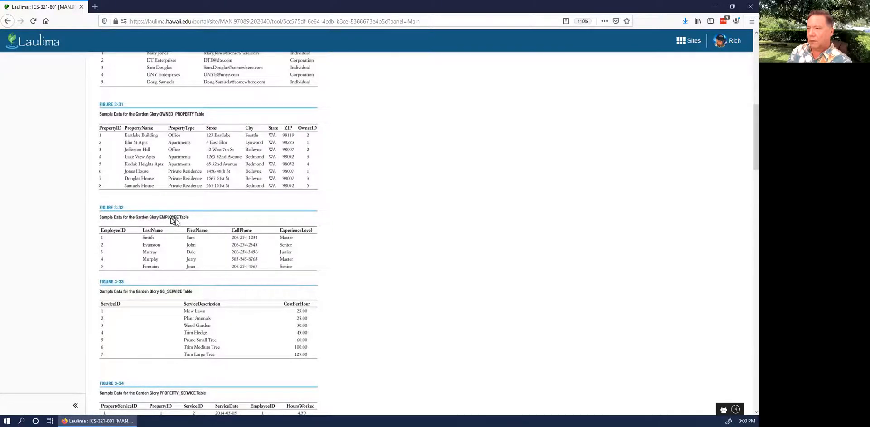
scroll(189, 238, down, 2)
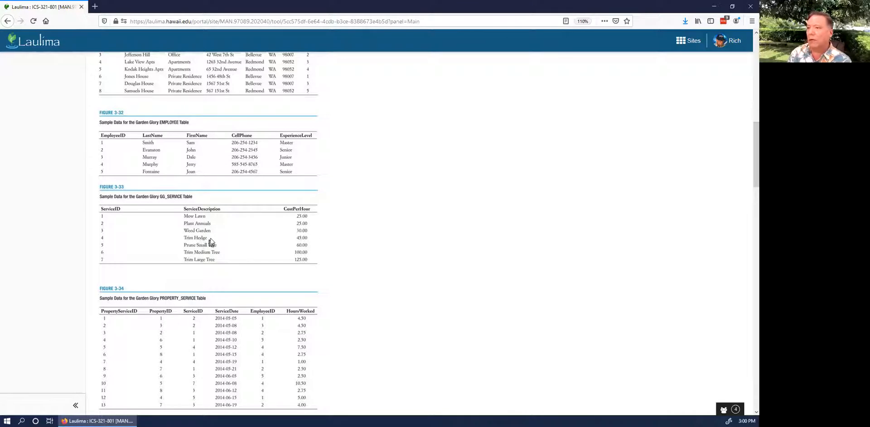
Compare the OWNER, OWNED_PROPERTY and other sample data tables with the Garden Glory table definitions, including PROPERTY_SERVICE
scroll(211, 240, up, 3)
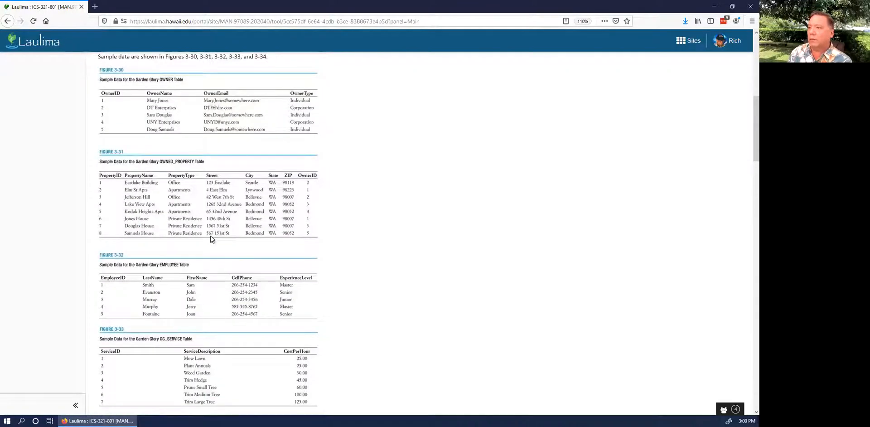
scroll(210, 237, up, 1)
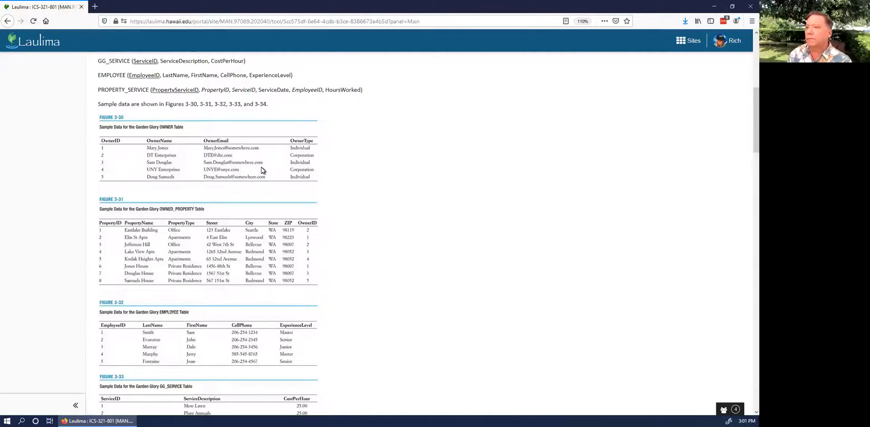
scroll(261, 170, up, 2)
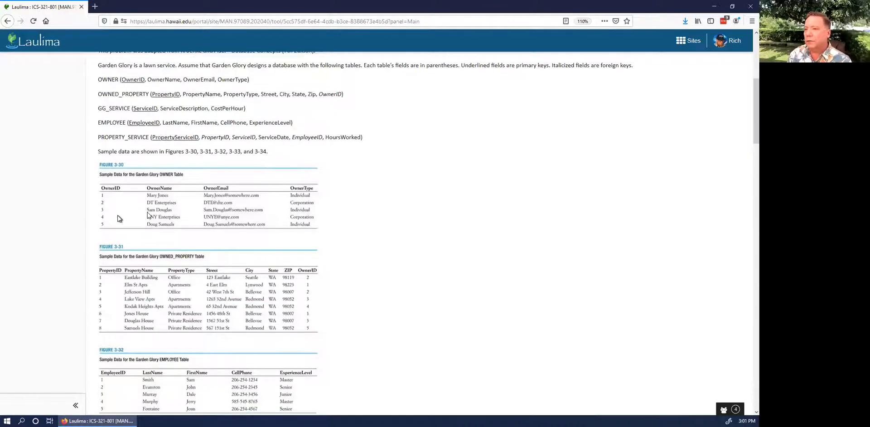
scroll(346, 208, down, 2)
scroll(349, 204, down, 6)
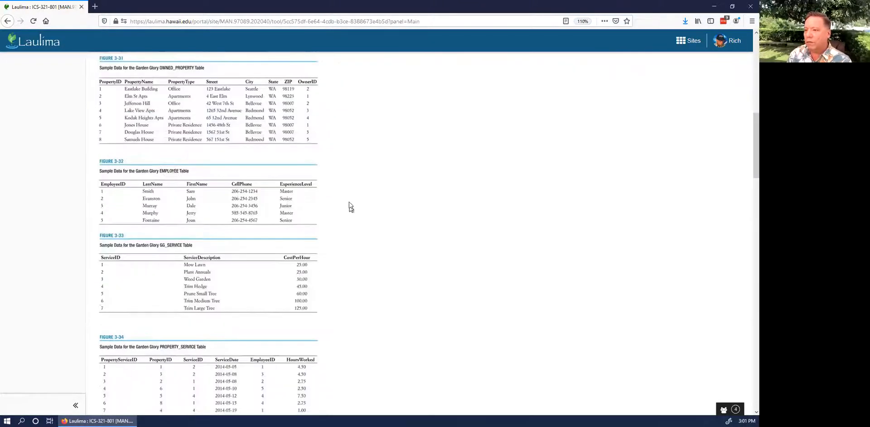
scroll(349, 203, up, 7)
scroll(96, 220, up, 6)
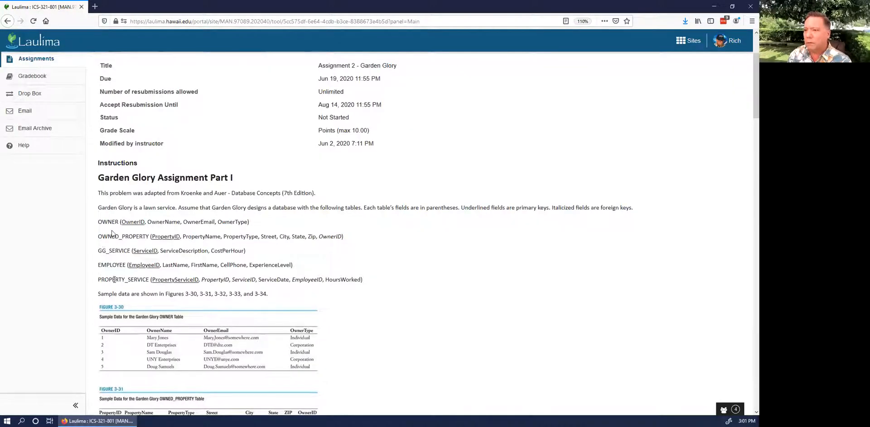
drag(112, 279, 118, 279)
scroll(370, 246, down, 3)
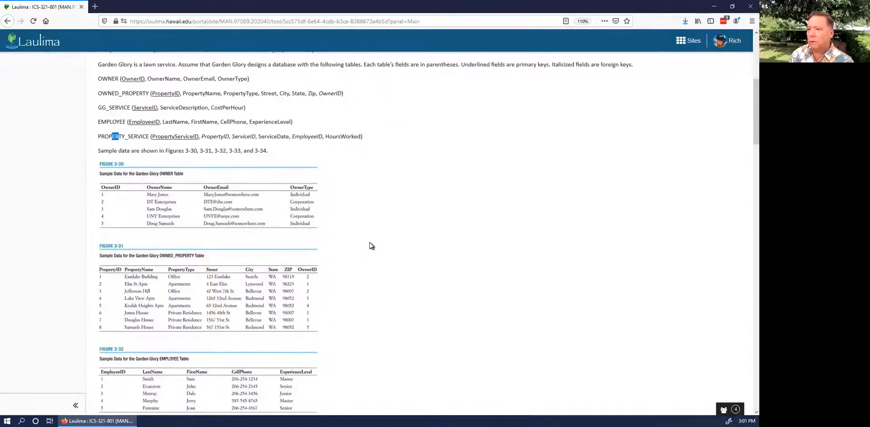
Read the PROPERTY_SERVICE sample data, the required database name GARDEN_GLORY, the referential integrity constraints, and the surrogate key rules
scroll(371, 242, down, 4)
scroll(368, 240, down, 3)
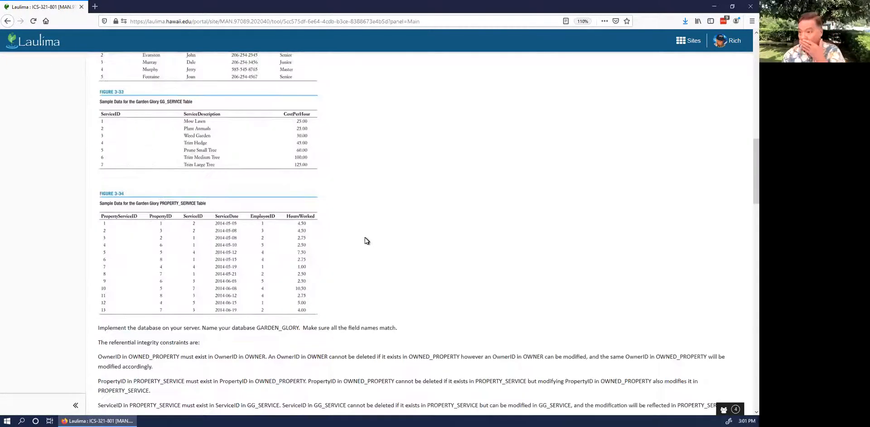
scroll(364, 239, down, 2)
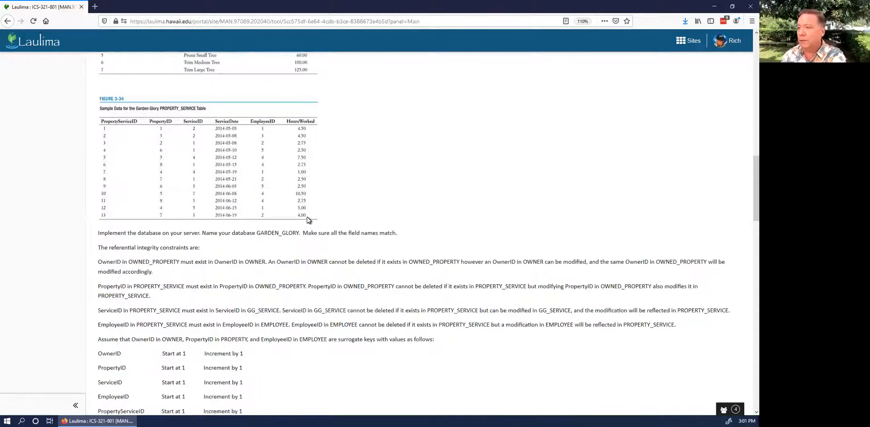
scroll(308, 222, down, 1)
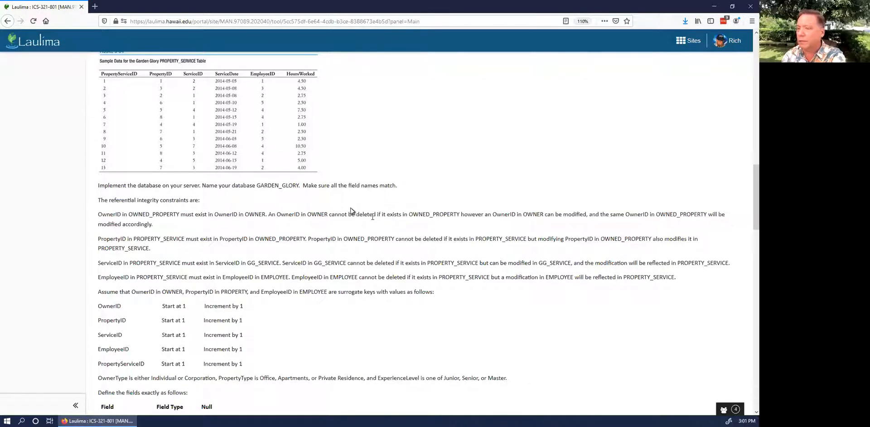
double_click(277, 185)
scroll(318, 191, down, 2)
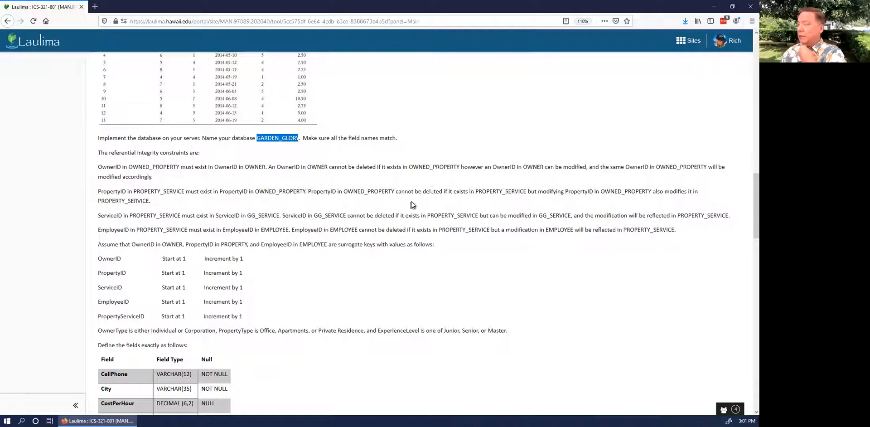
click(391, 189)
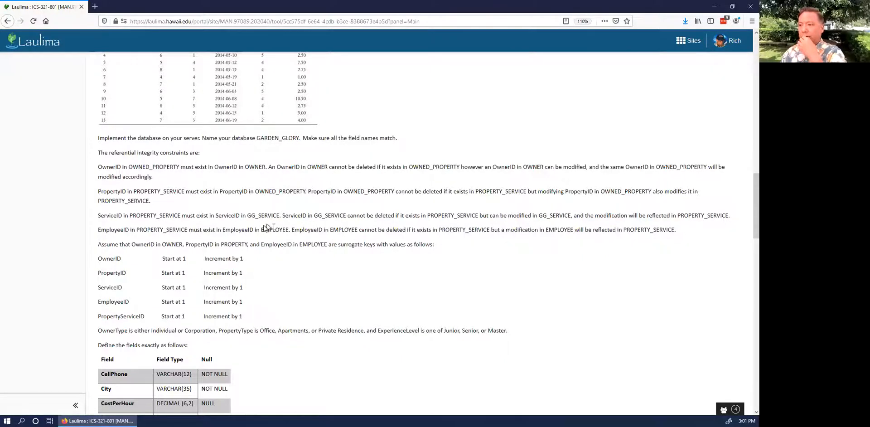
scroll(229, 210, down, 2)
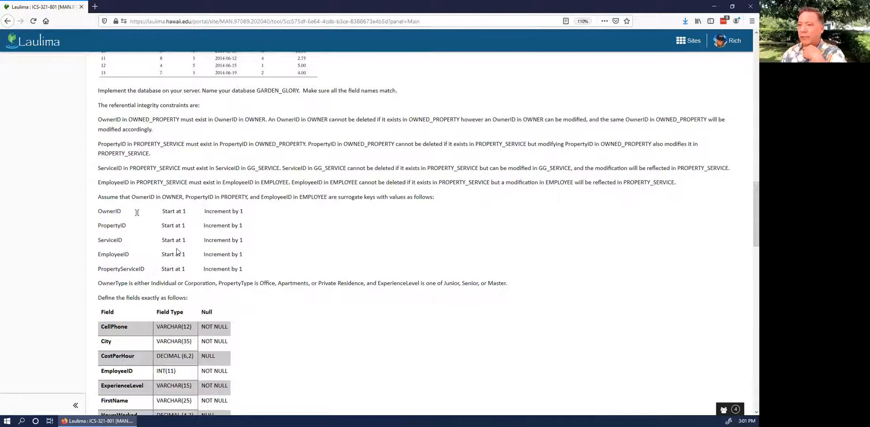
scroll(206, 262, down, 1)
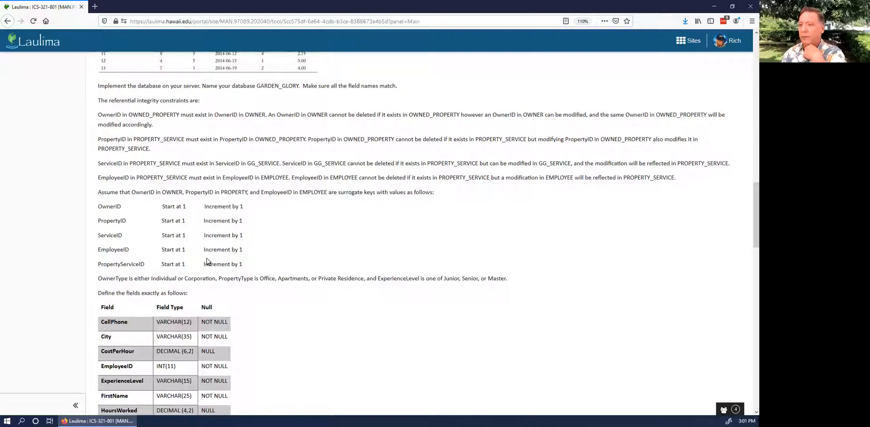
Examine the required field types and null settings, plus the Part I tasks listed below the field table
scroll(207, 261, down, 3)
scroll(208, 260, down, 2)
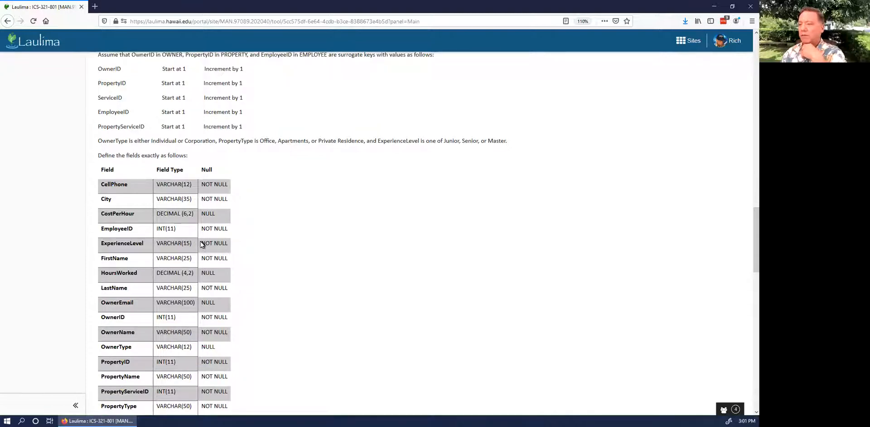
scroll(201, 244, down, 3)
scroll(201, 244, down, 3)
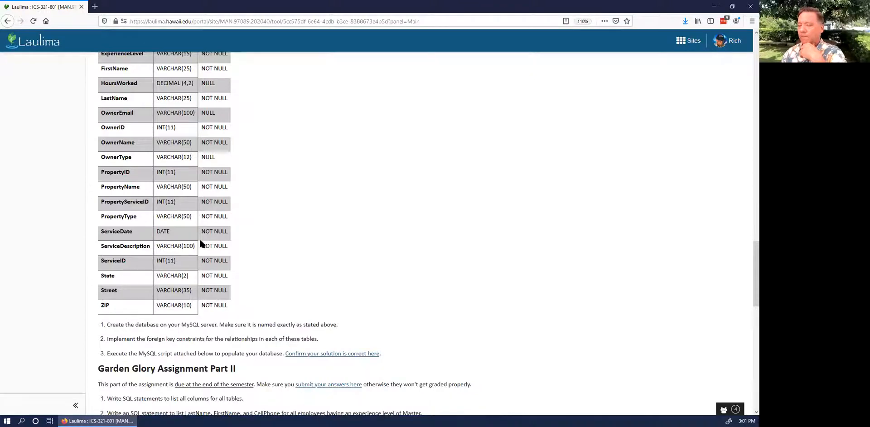
scroll(201, 244, up, 6)
scroll(203, 240, down, 9)
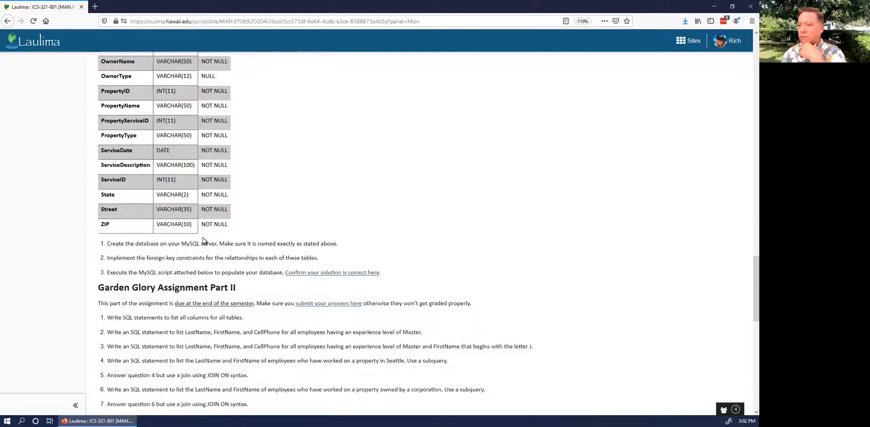
scroll(203, 240, down, 2)
scroll(172, 249, up, 2)
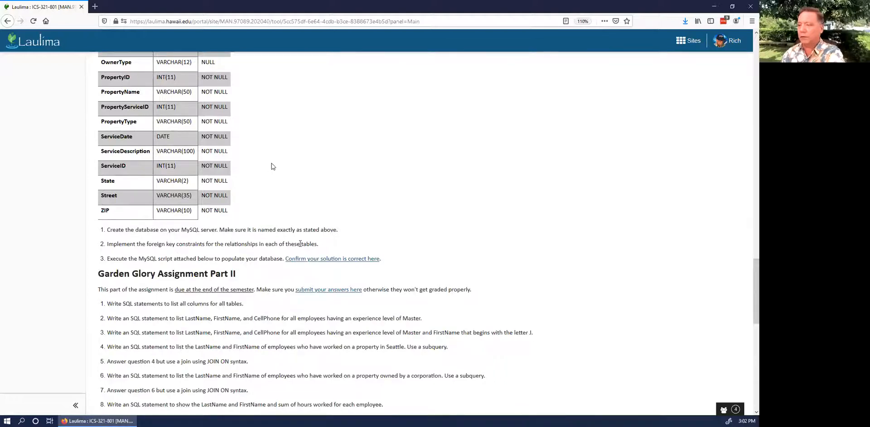
Revisit the EMPLOYEE, GG_SERVICE and PROPERTY_SERVICE sample data, and read through the Part II SQL questions
scroll(271, 165, up, 3)
scroll(262, 147, up, 10)
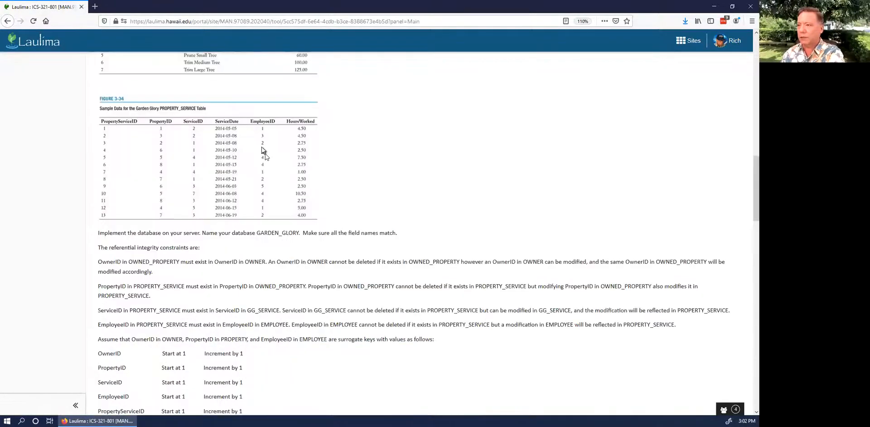
scroll(262, 147, up, 5)
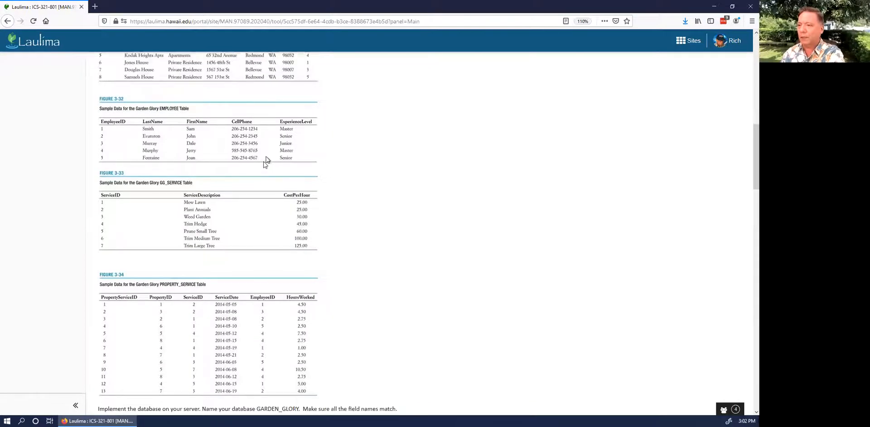
scroll(265, 156, down, 15)
scroll(264, 165, down, 7)
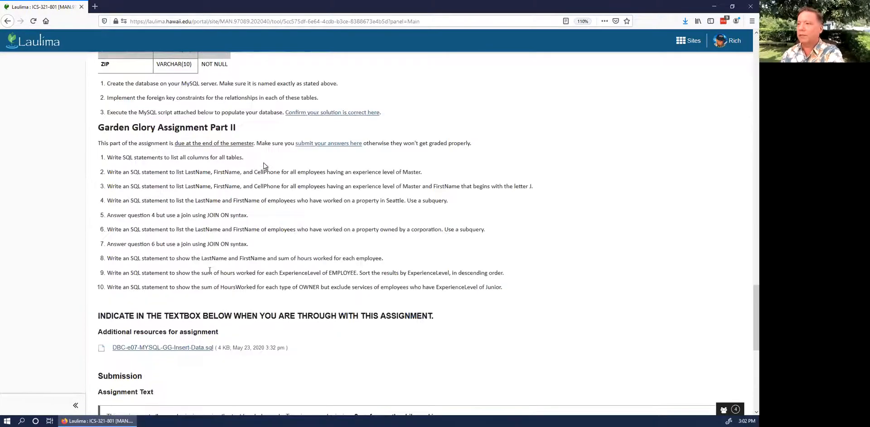
scroll(245, 186, up, 1)
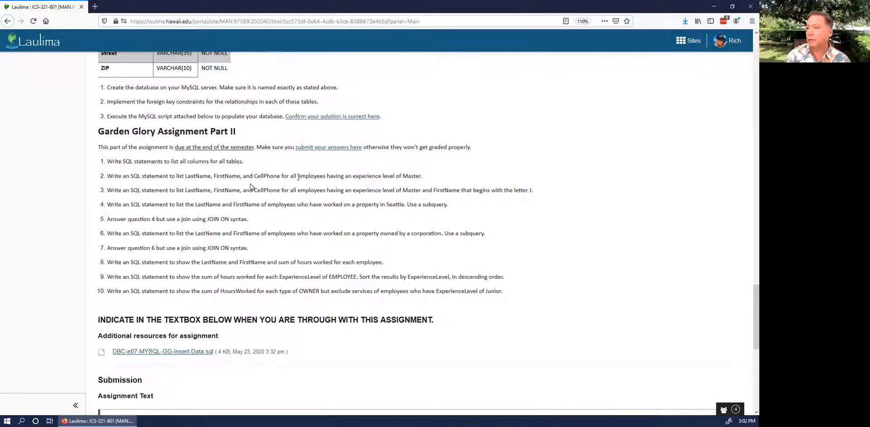
Check the Part II SQL questions against the sample data and the Part I field definitions
scroll(301, 174, up, 7)
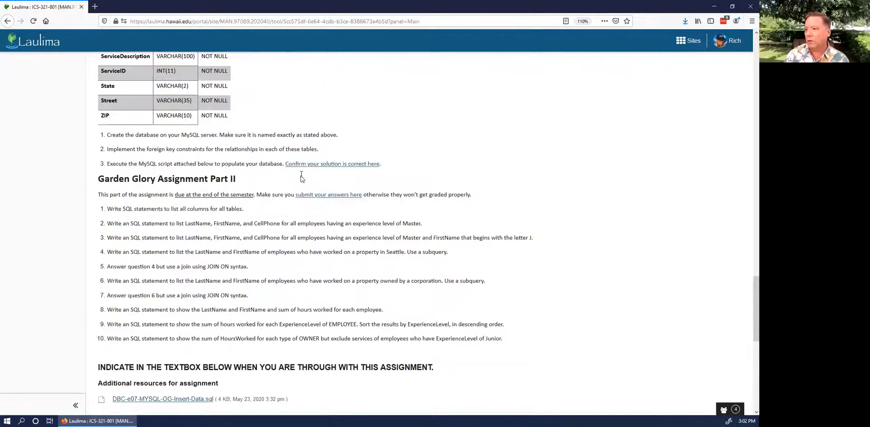
scroll(303, 174, up, 8)
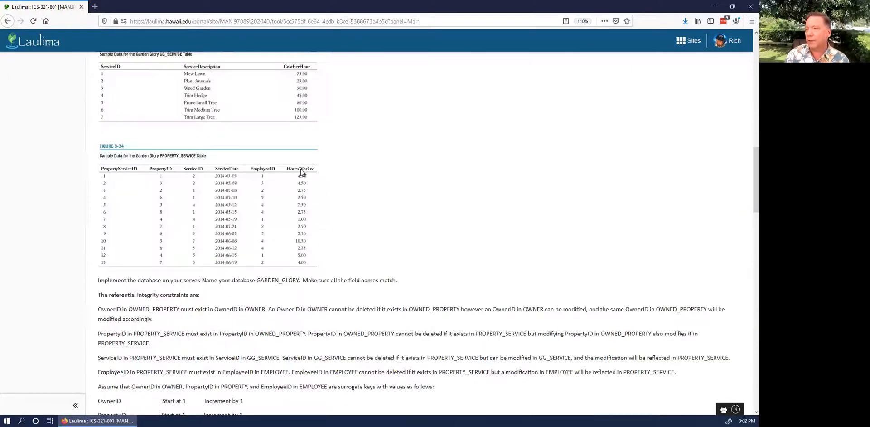
scroll(301, 173, up, 3)
scroll(302, 172, down, 12)
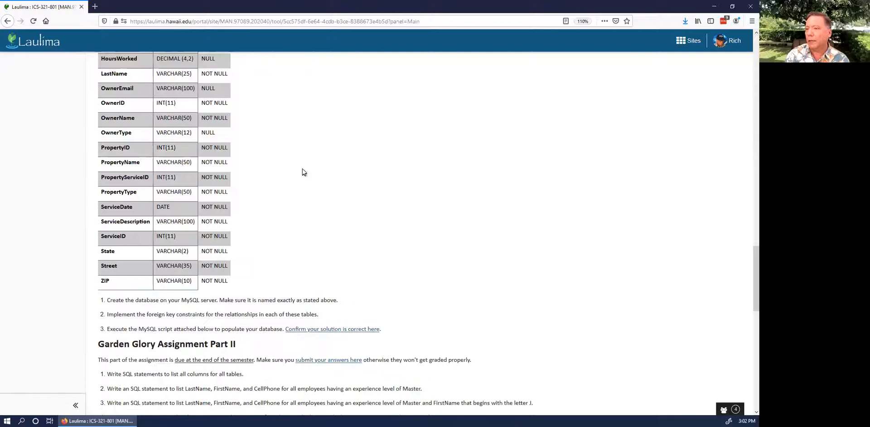
scroll(302, 168, down, 5)
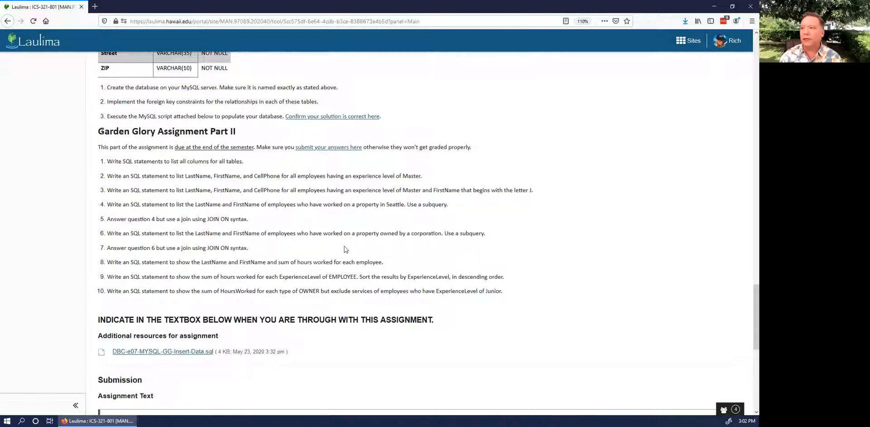
drag(101, 131, 335, 246)
click(227, 160)
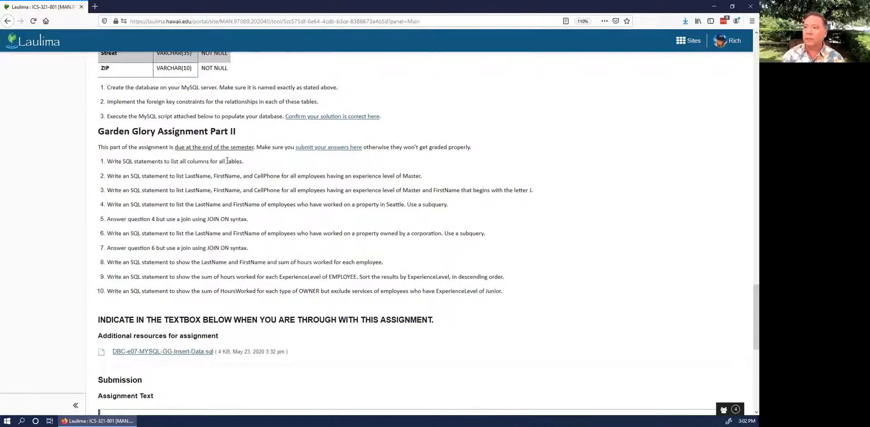
scroll(231, 163, up, 10)
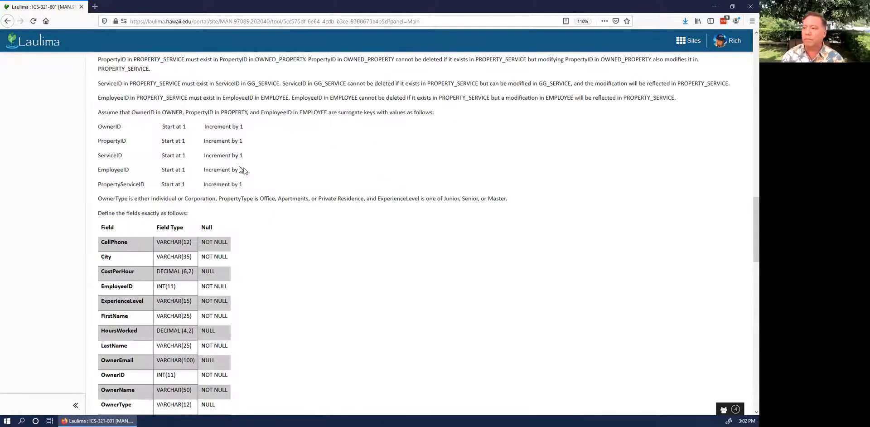
Revisit the Garden Glory sample data tables, the table definitions and the assignment details at the start of the page
scroll(241, 169, up, 7)
scroll(225, 156, up, 5)
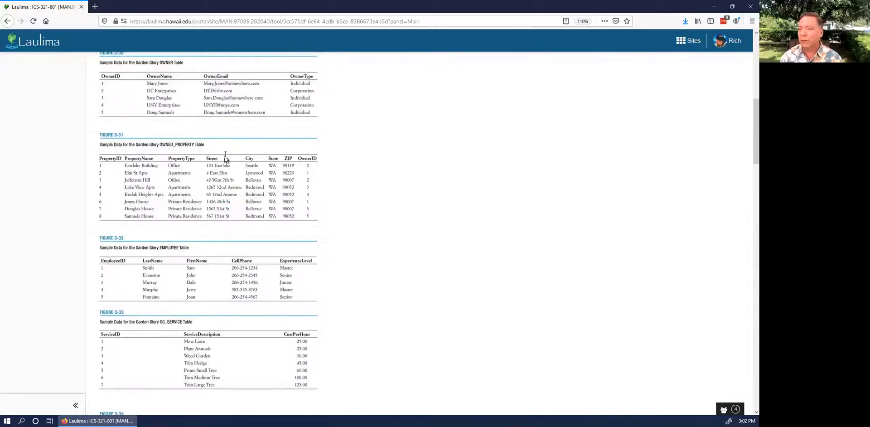
scroll(225, 157, up, 4)
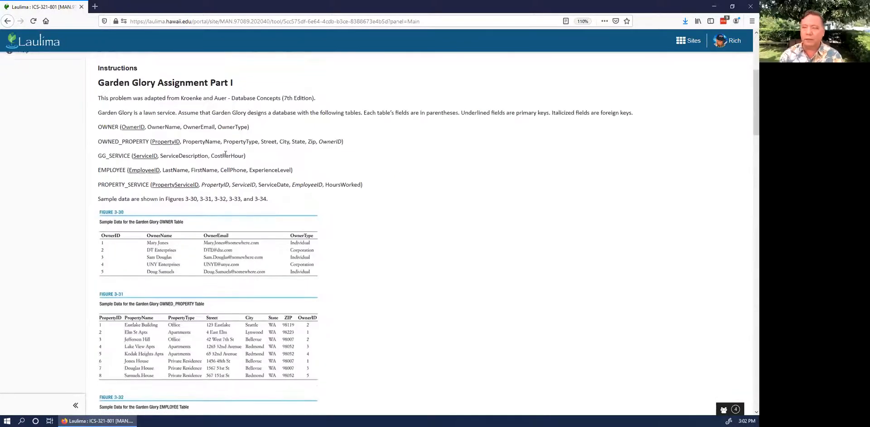
scroll(233, 162, down, 1)
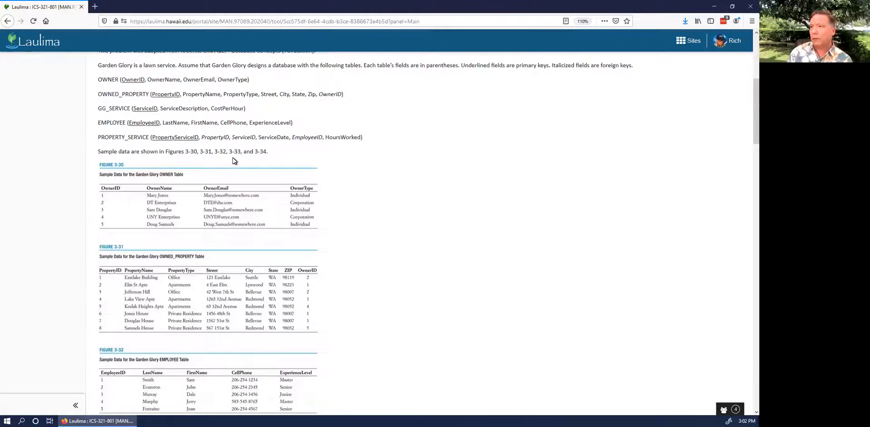
scroll(235, 154, up, 4)
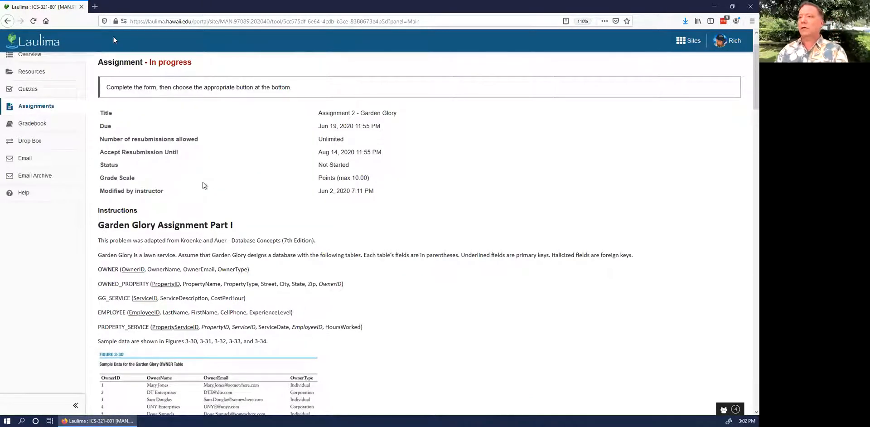
Open the cPanel login page at jschmoe.ics321.com/cpanel in a new browser tab
click(95, 7)
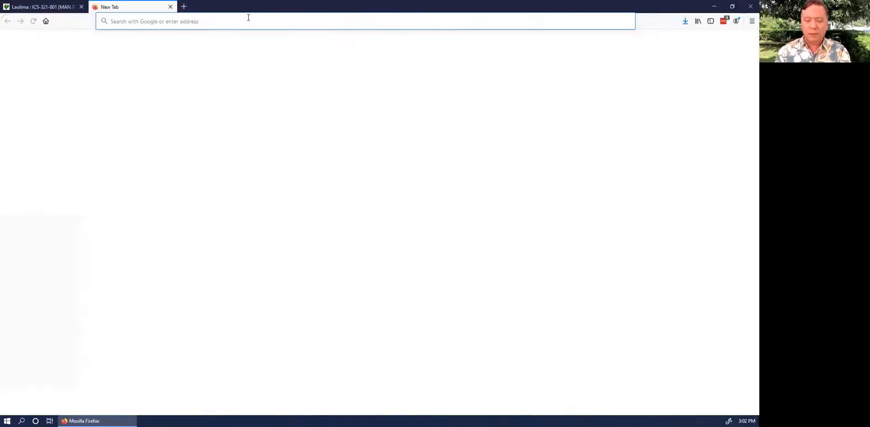
text(j)
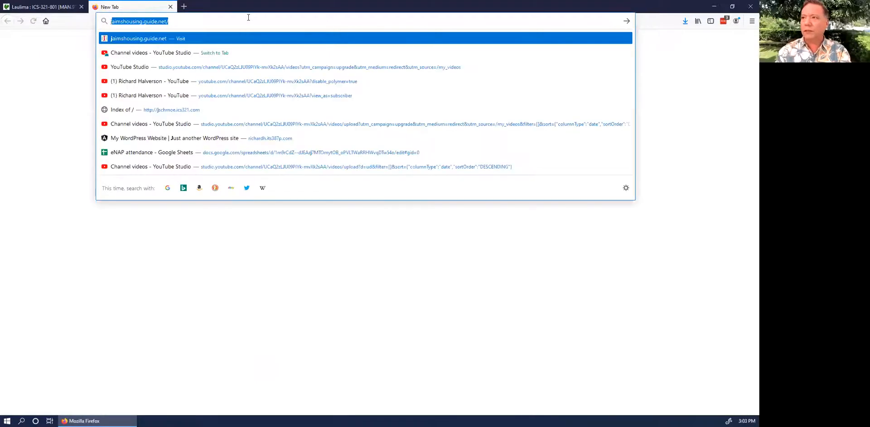
text(s)
key(Return)
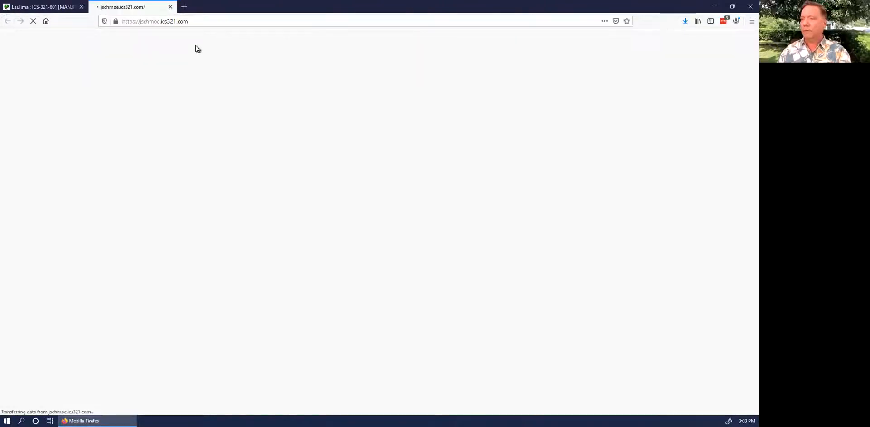
click(223, 22)
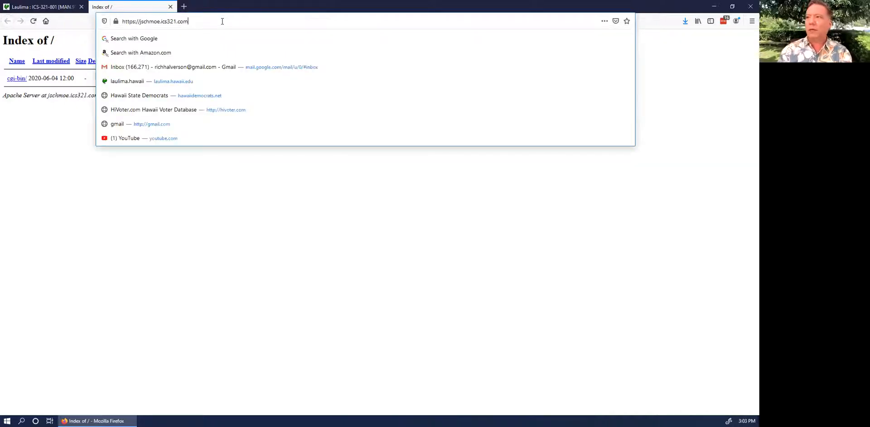
text(/cpanel)
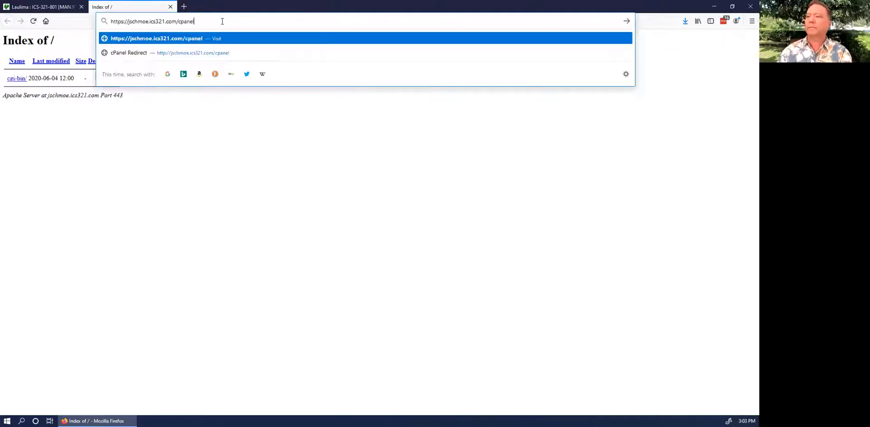
key(Return)
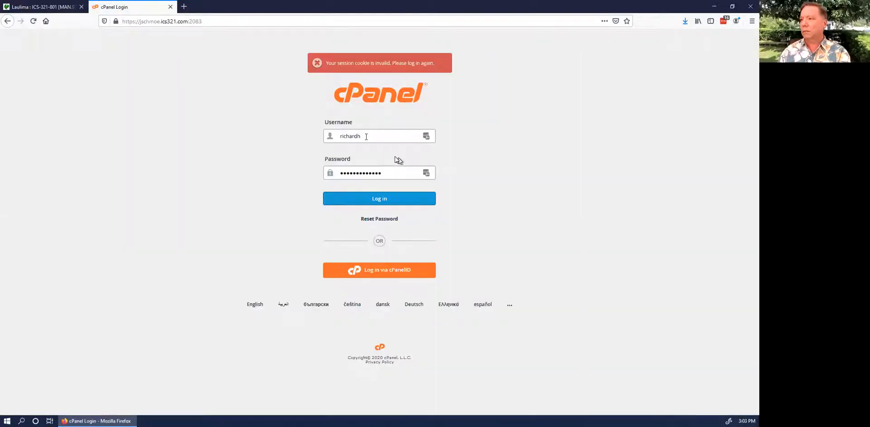
Log in to cPanel with the account username and password, declining to save the login in Firefox or LastPass
click(332, 136)
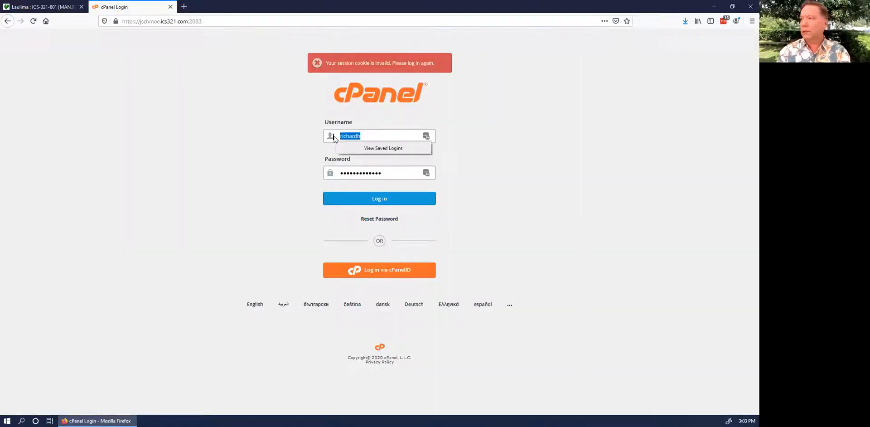
text(js)
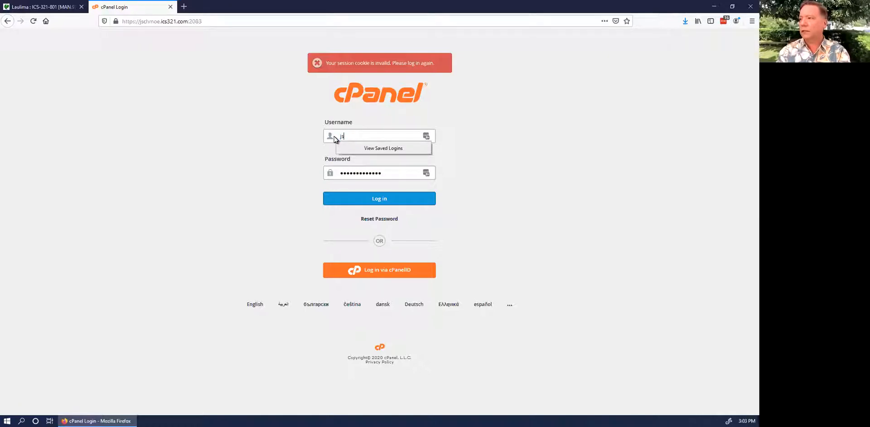
text(chmoe)
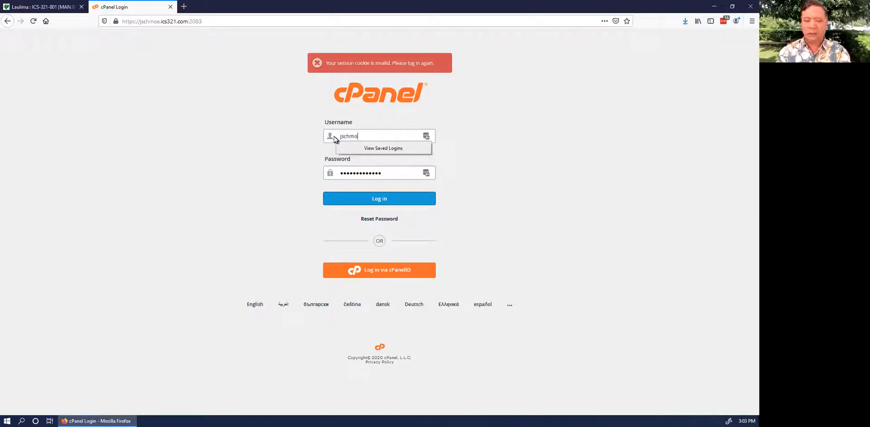
key(Tab)
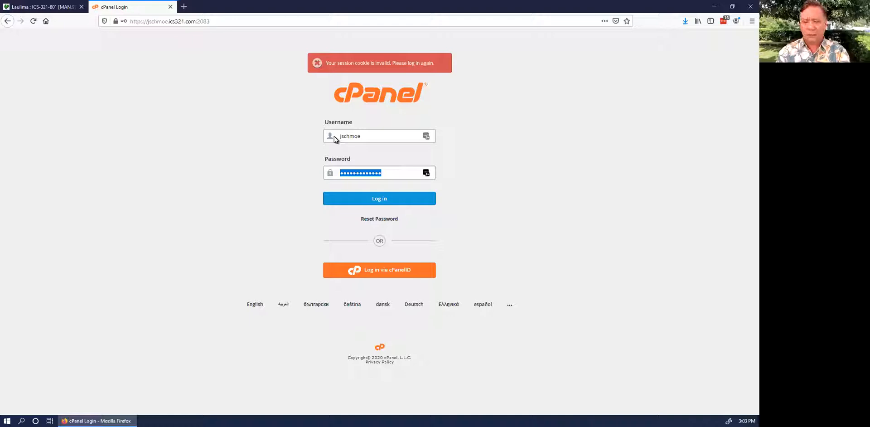
text(•••••••••••••)
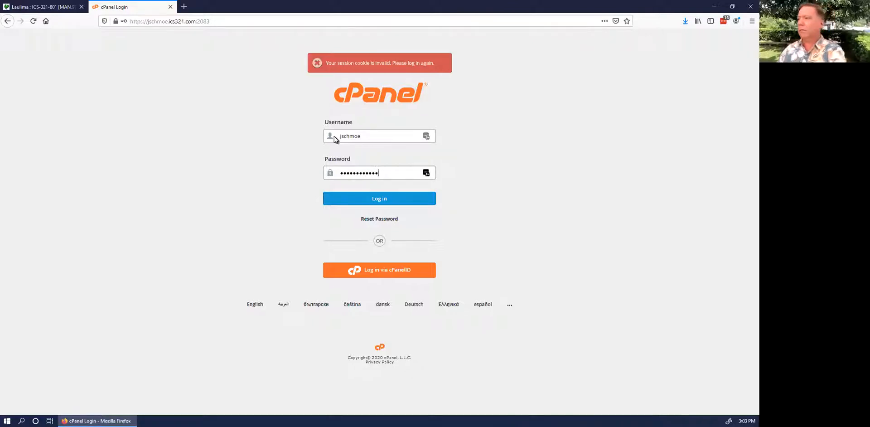
click(374, 202)
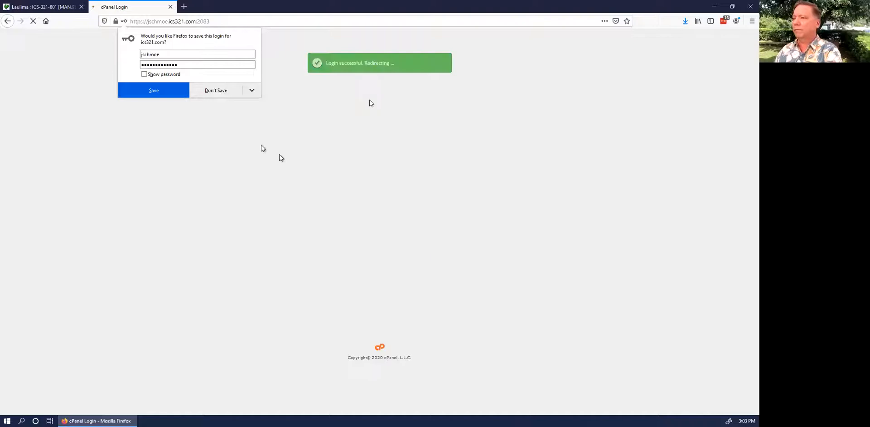
click(230, 90)
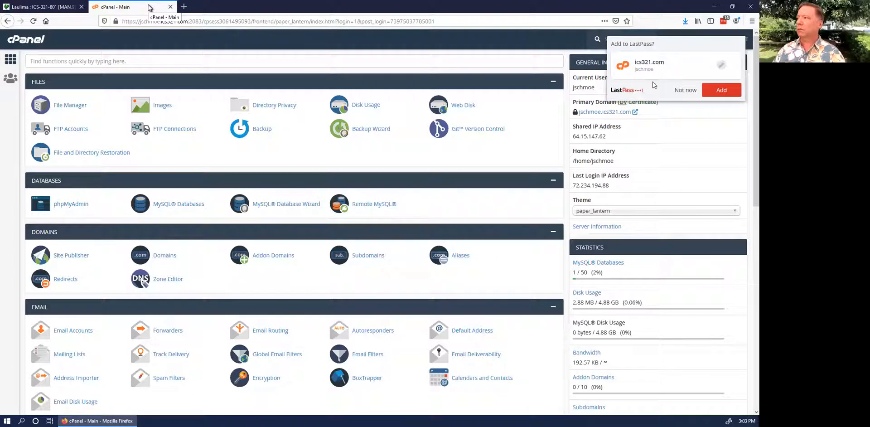
click(686, 90)
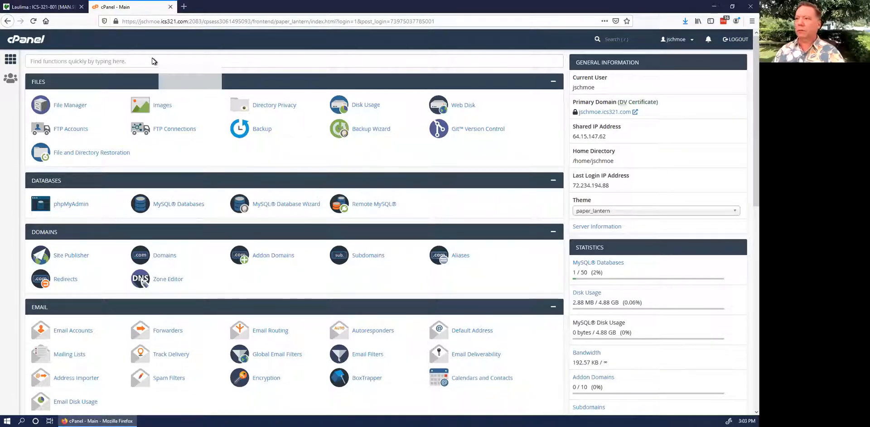
Move the cPanel page into its own window and arrange it side by side with the assignment window
click(170, 6)
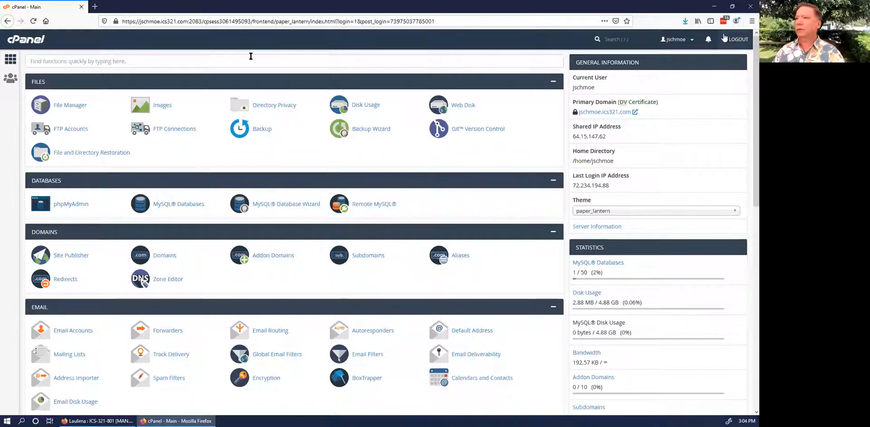
double_click(196, 12)
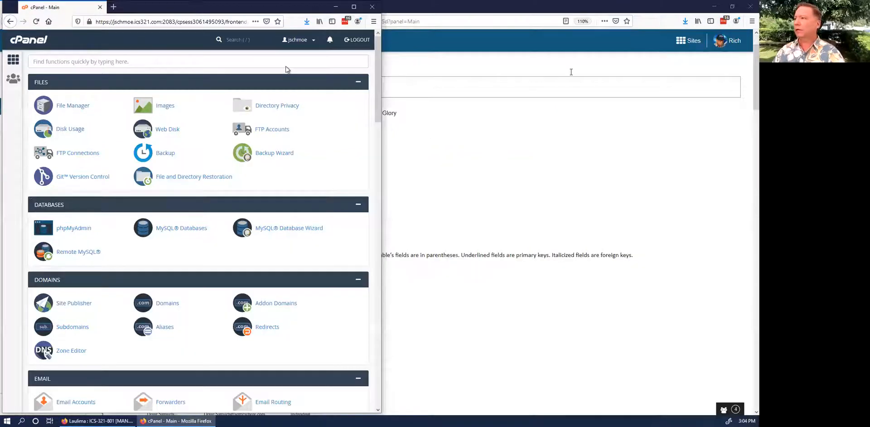
drag(196, 12, 572, 12)
click(288, 46)
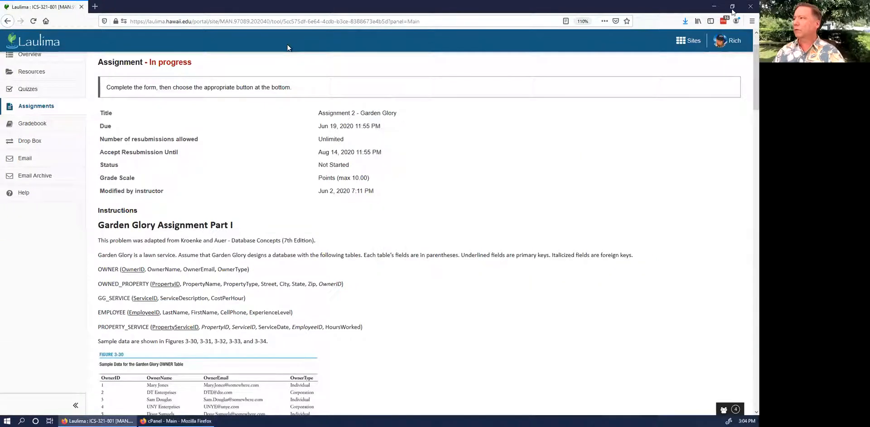
click(732, 6)
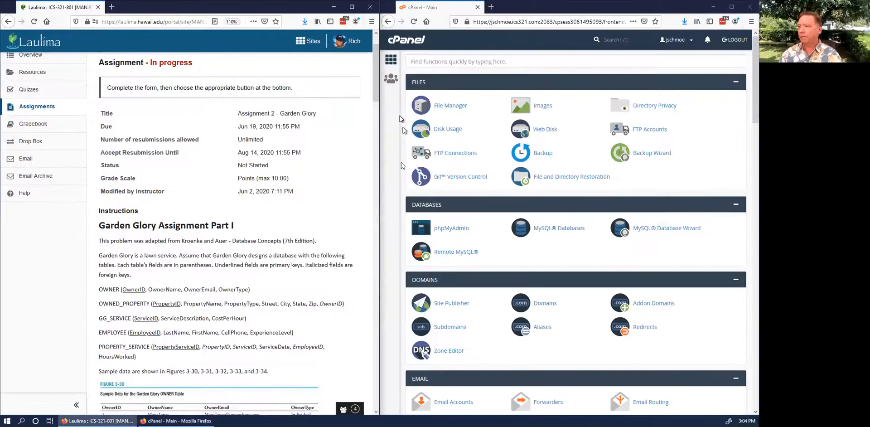
Review the Part I table definitions, sample data, integrity constraints, field types and tasks, plus the Part II SQL questions
scroll(242, 158, down, 2)
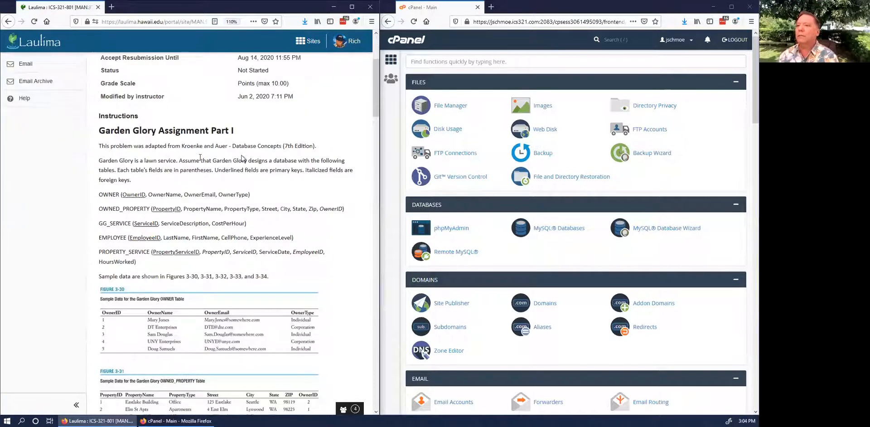
scroll(187, 153, down, 1)
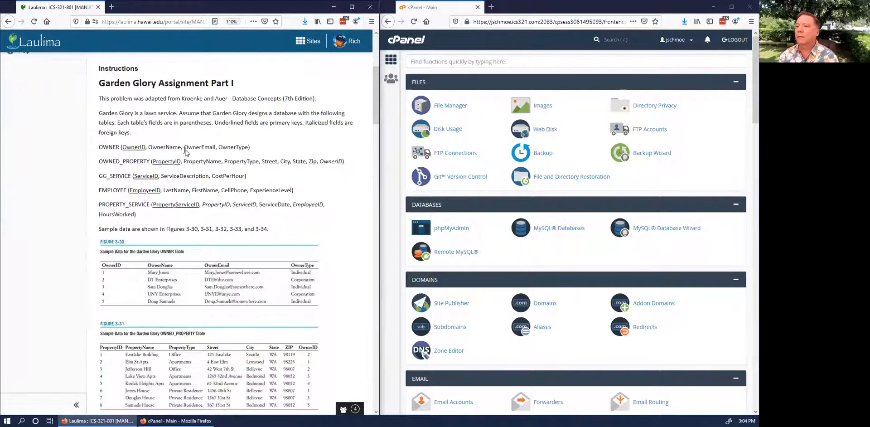
scroll(185, 152, down, 7)
scroll(190, 153, down, 7)
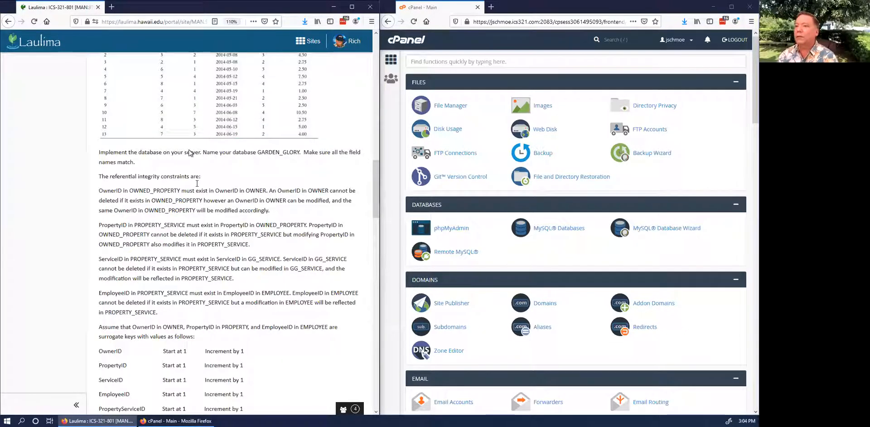
scroll(209, 149, up, 1)
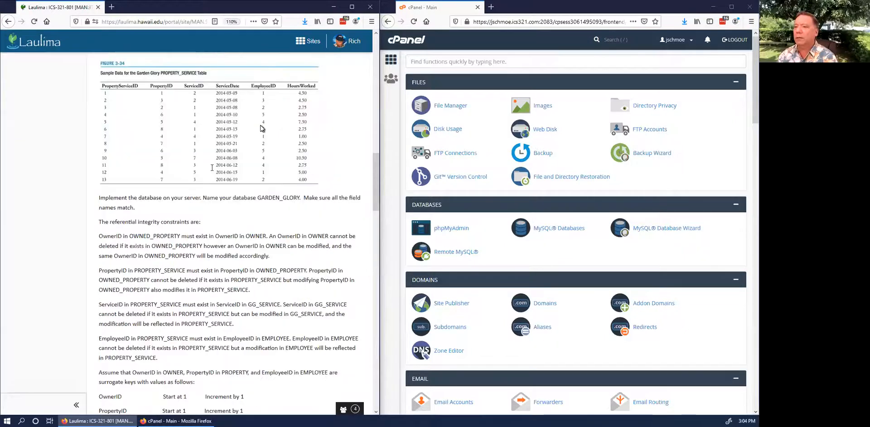
scroll(192, 187, down, 2)
scroll(193, 187, down, 2)
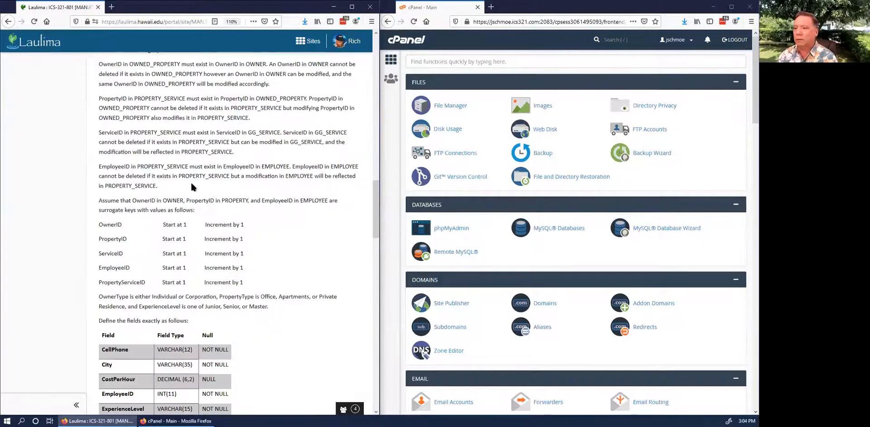
scroll(193, 187, down, 5)
scroll(192, 185, down, 6)
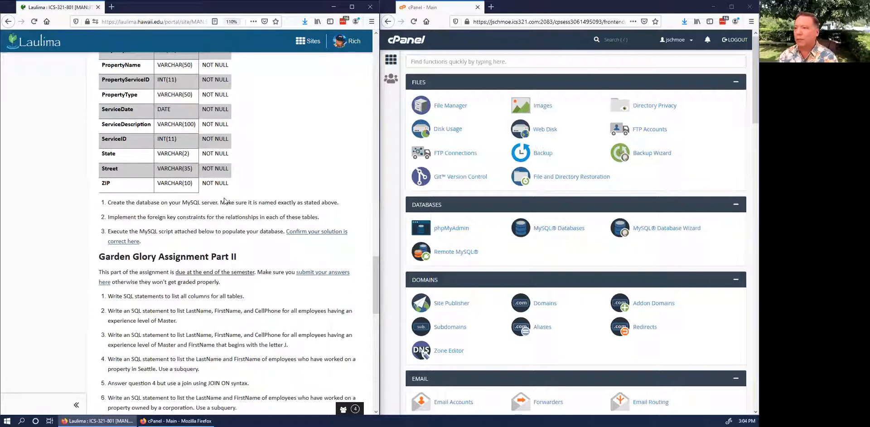
scroll(290, 202, down, 1)
scroll(289, 200, down, 2)
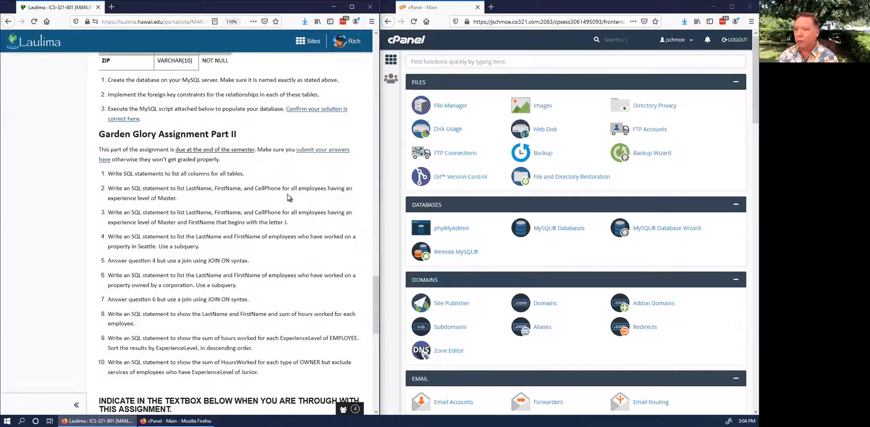
Open the attached MySQL script in EditPlus and examine its INSERT statements for the Garden Glory tables
scroll(159, 268, down, 4)
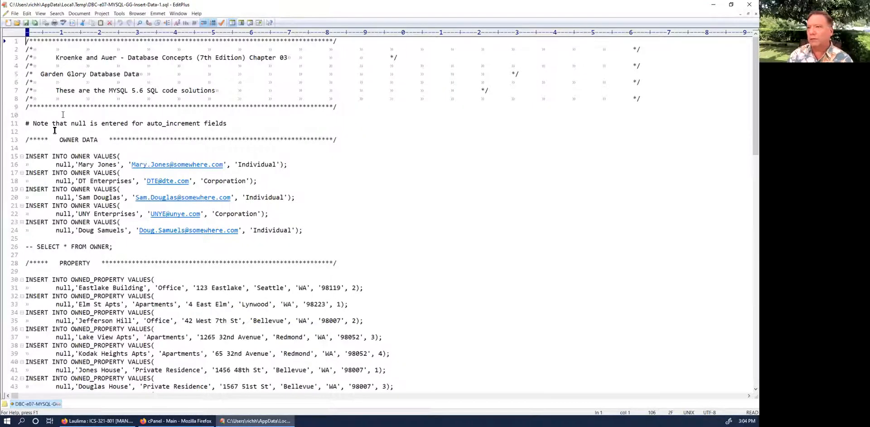
scroll(60, 131, down, 3)
scroll(60, 130, down, 9)
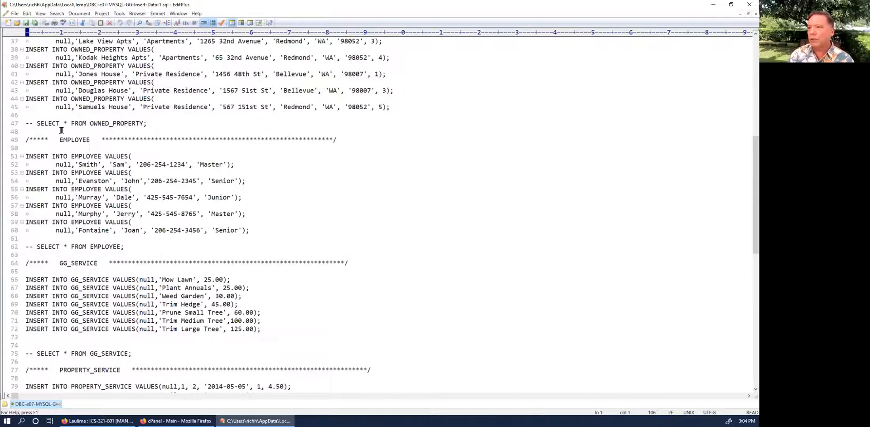
scroll(61, 131, down, 8)
scroll(62, 131, up, 2)
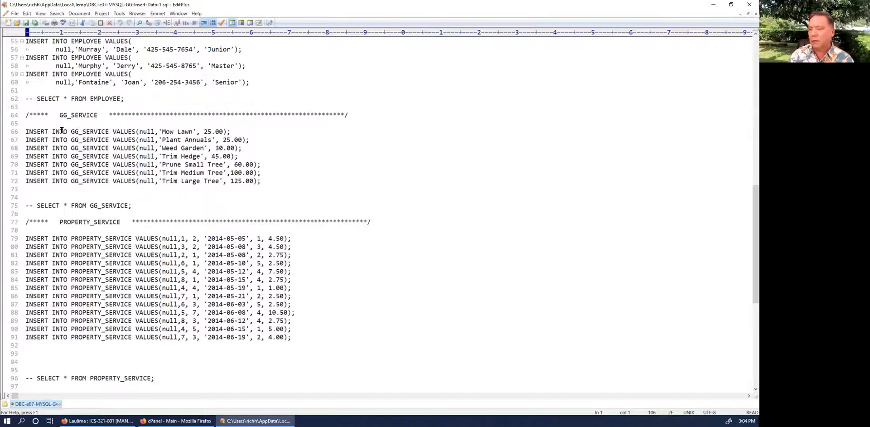
scroll(118, 147, up, 13)
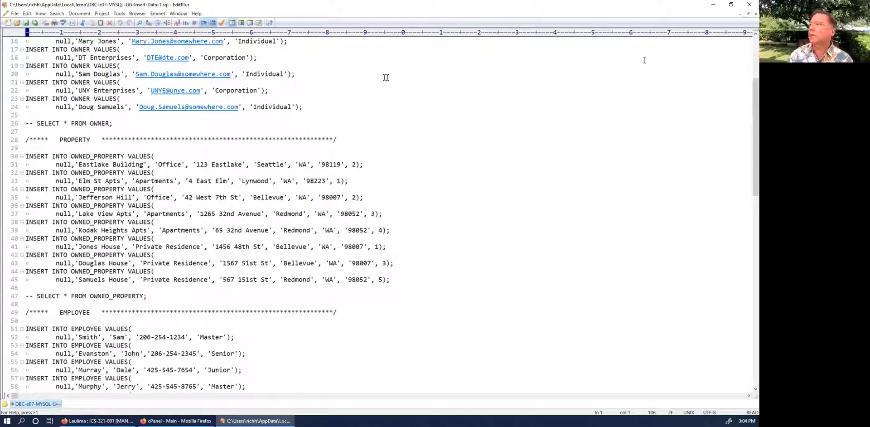
Save a copy of the SQL script to the Desktop as GardenGloryAssignment2.sql and minimize the editor
click(14, 13)
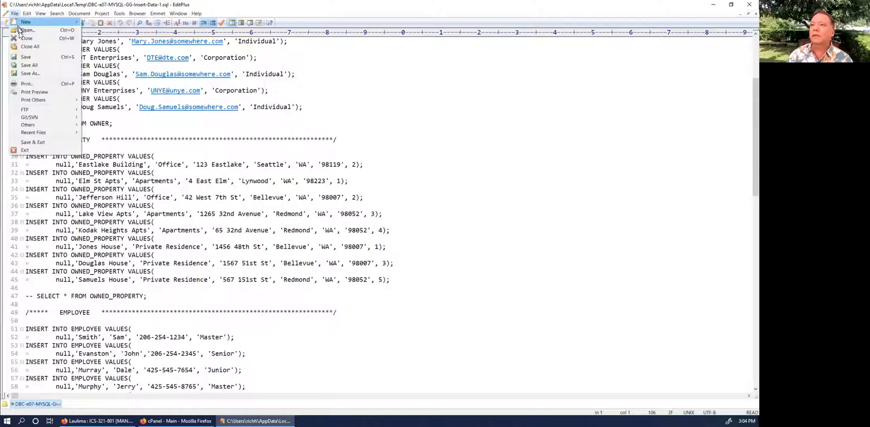
click(29, 74)
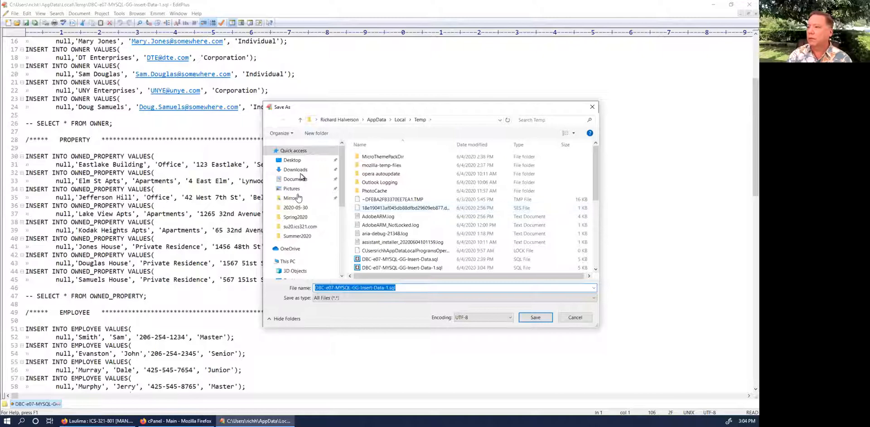
click(296, 162)
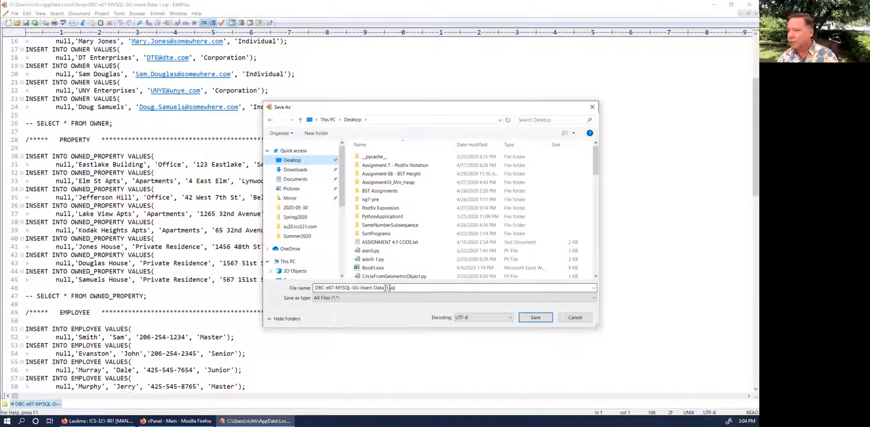
drag(387, 287, 314, 288)
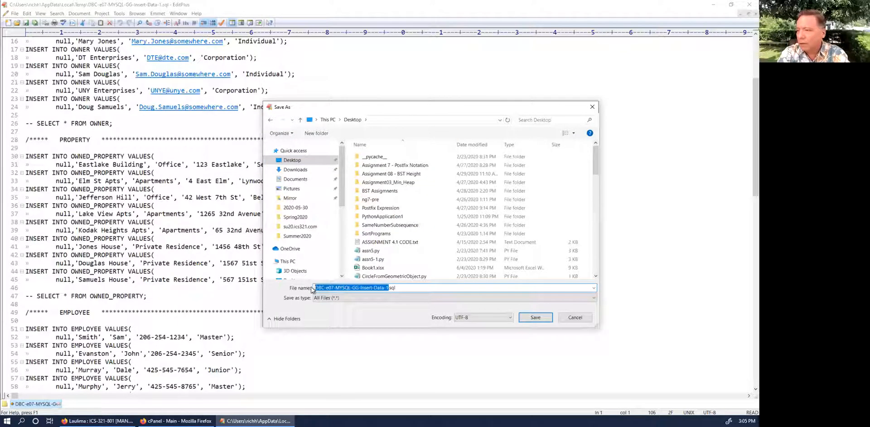
text(GardenGloryAssignment2)
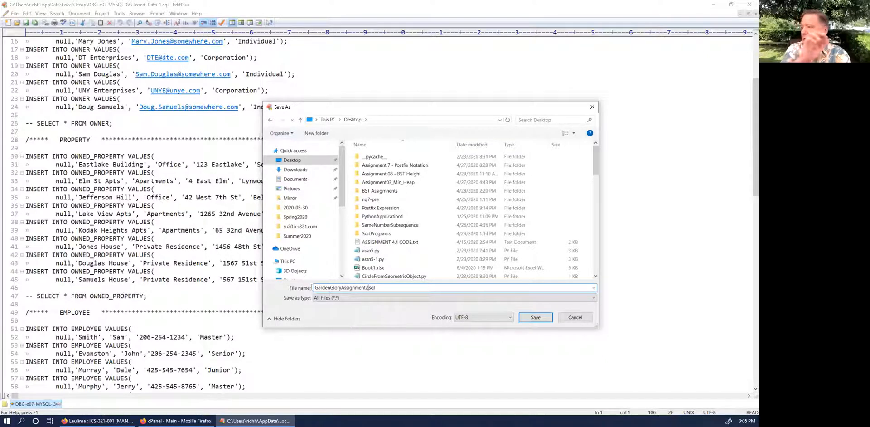
key(Return)
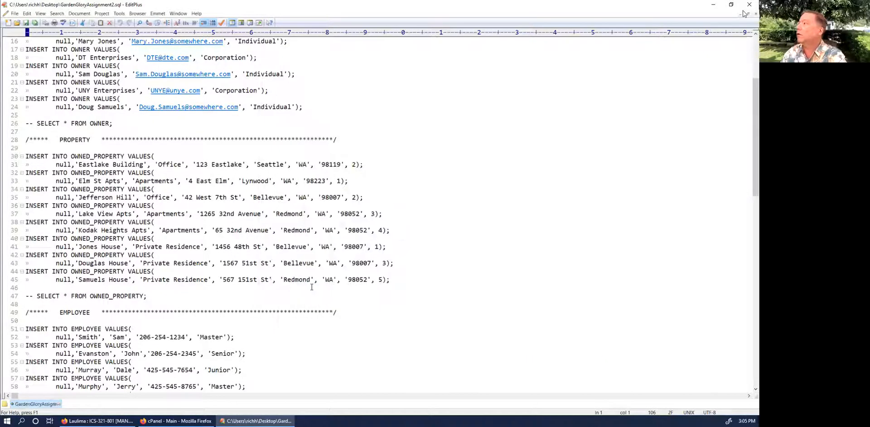
click(713, 4)
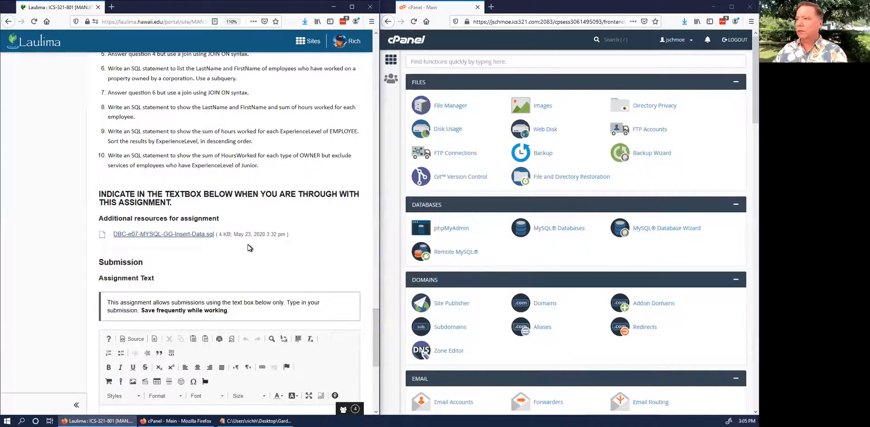
Go back through the assignment to the start of Part I and review the Garden Glory table definitions
scroll(249, 248, up, 6)
scroll(248, 247, up, 5)
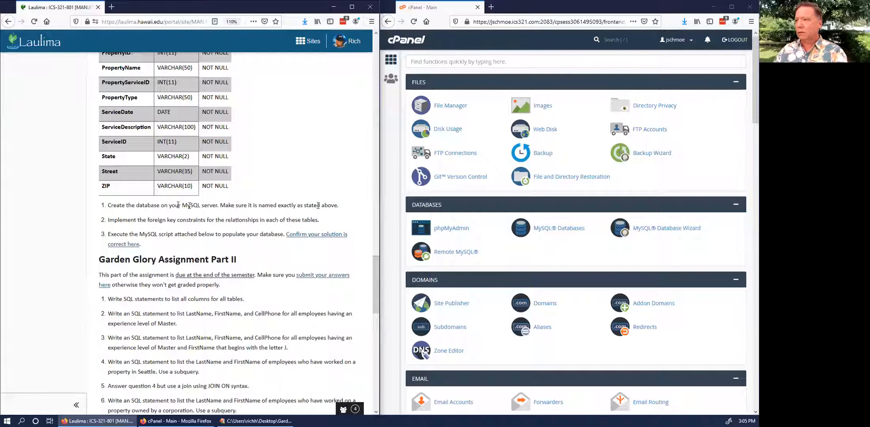
scroll(318, 206, up, 6)
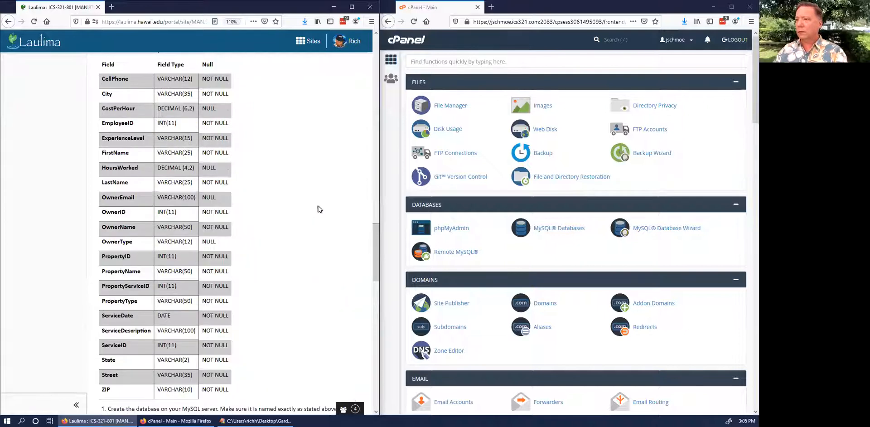
scroll(319, 209, up, 10)
scroll(320, 209, up, 6)
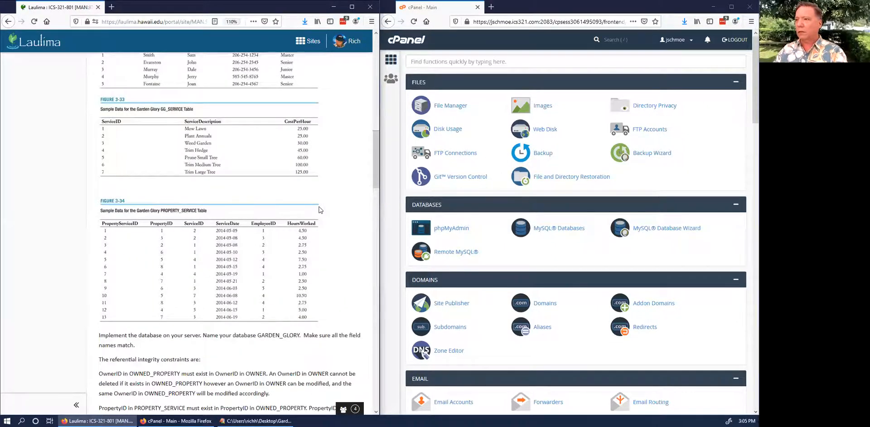
scroll(320, 208, up, 7)
scroll(320, 206, up, 5)
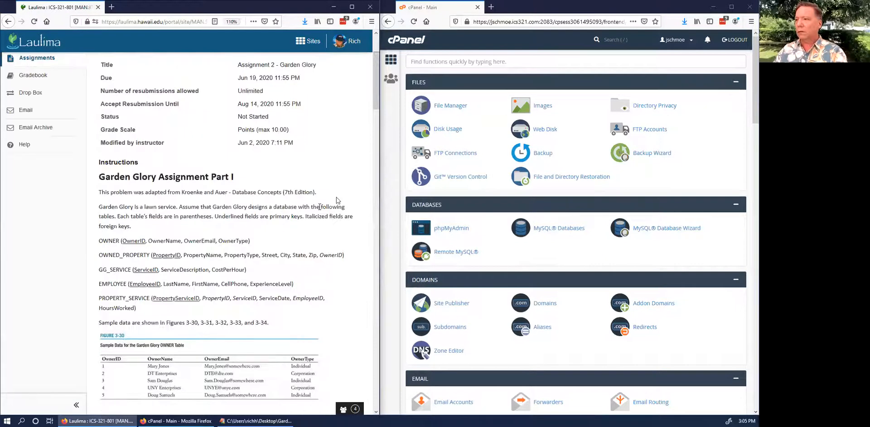
scroll(337, 200, down, 1)
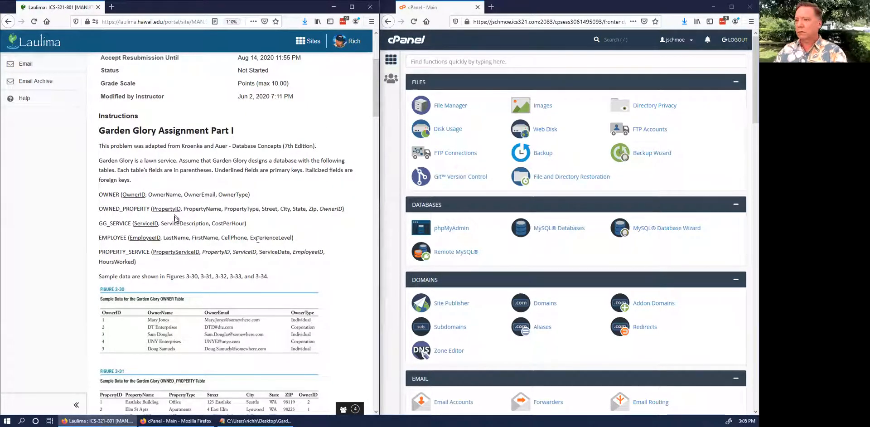
scroll(175, 218, down, 2)
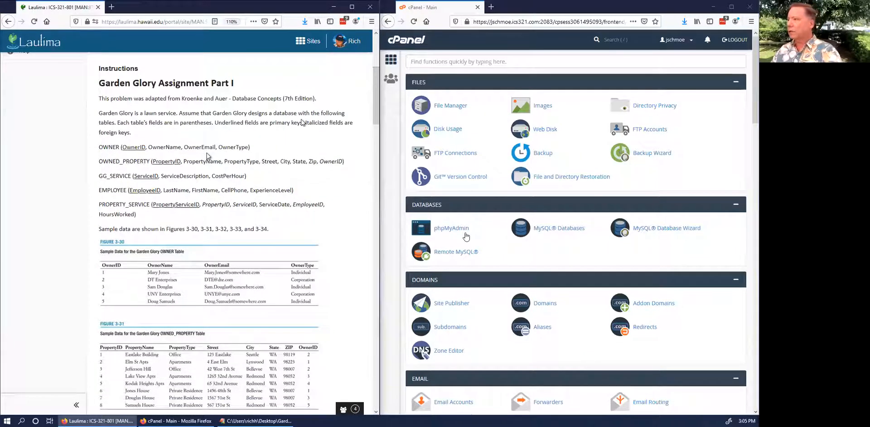
Create a MySQL database named GARDEN_GLORY under the account prefix in cPanel, declining to save the login in Firefox
click(557, 231)
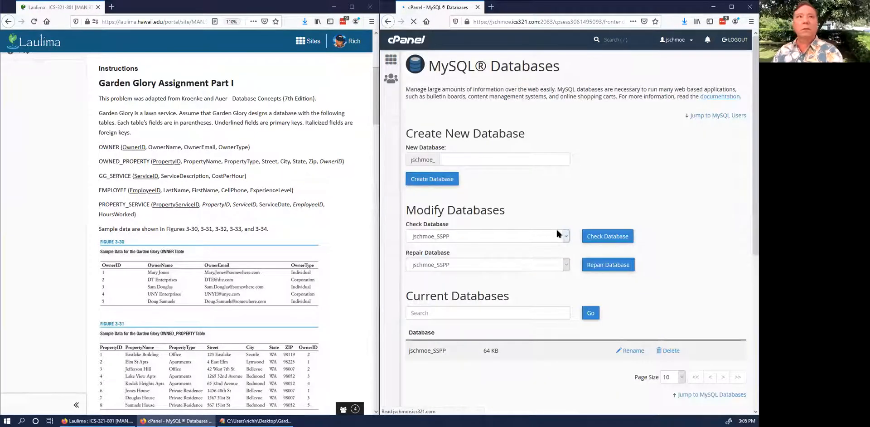
click(495, 157)
text(GARDEN_GLORY)
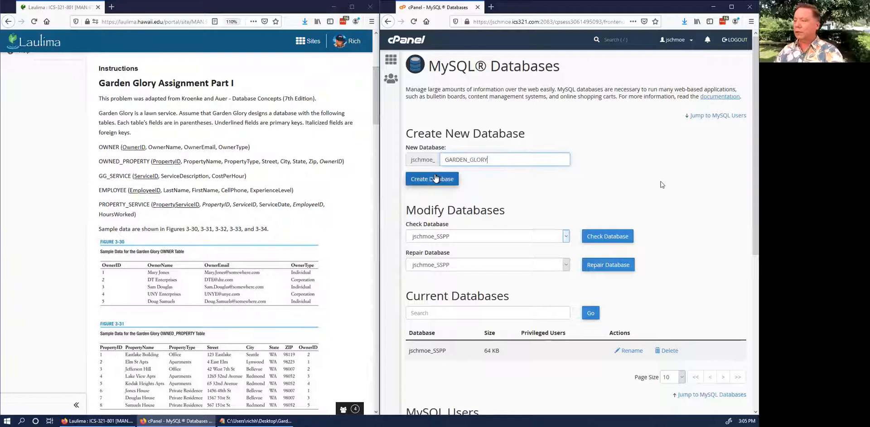
click(435, 179)
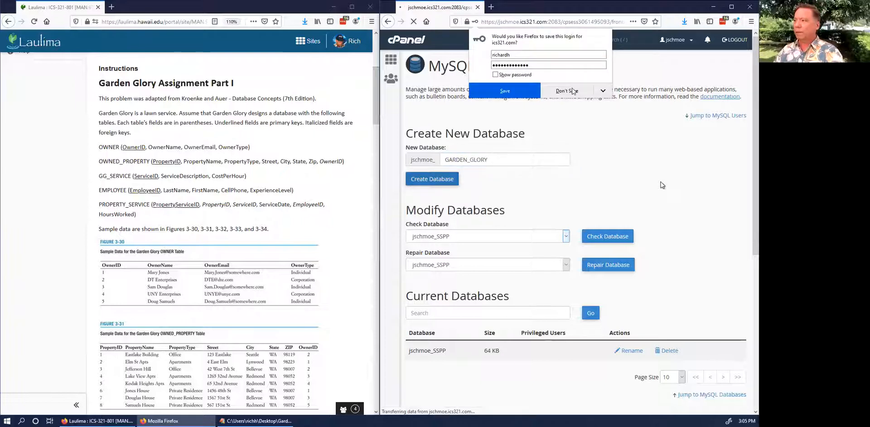
click(574, 91)
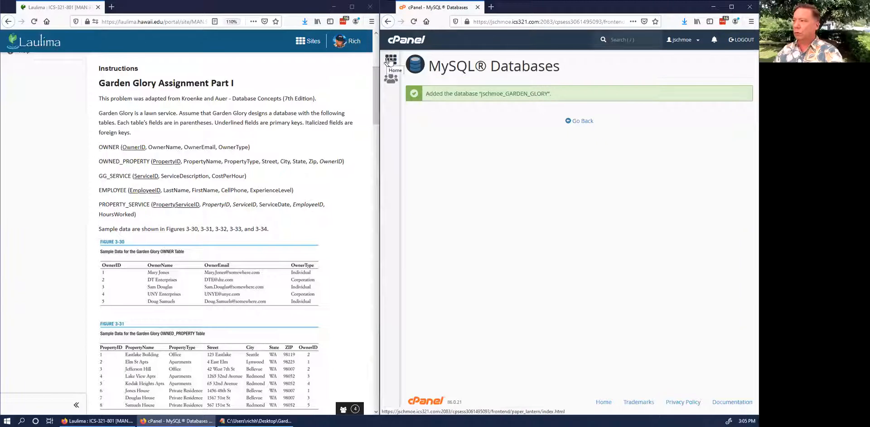
Return to the cPanel home page and open the GARDEN_GLORY database in phpMyAdmin
click(390, 61)
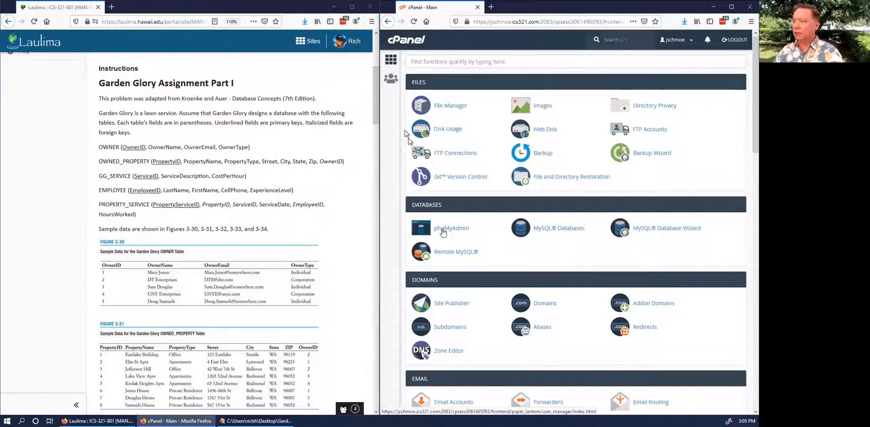
click(443, 232)
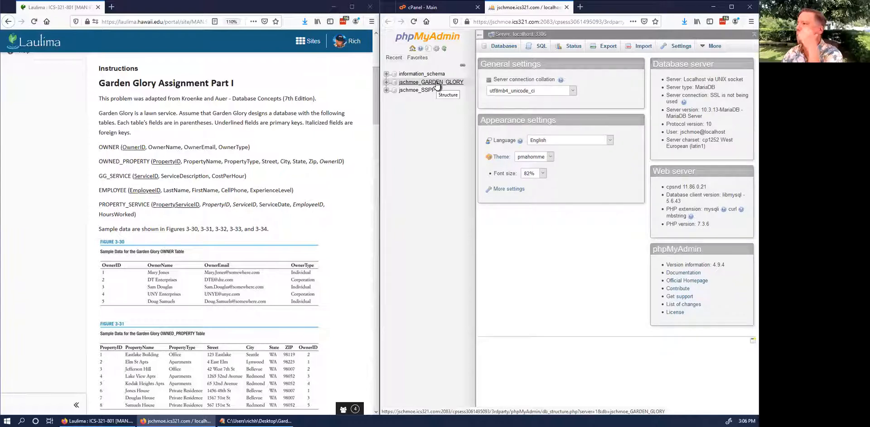
click(437, 84)
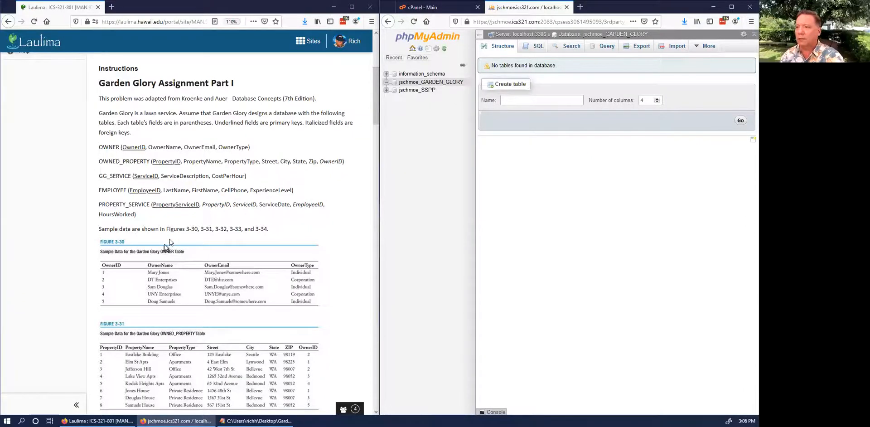
Start a new table named OWNER with 4 columns in the GARDEN_GLORY database
scroll(169, 240, down, 4)
scroll(169, 240, up, 3)
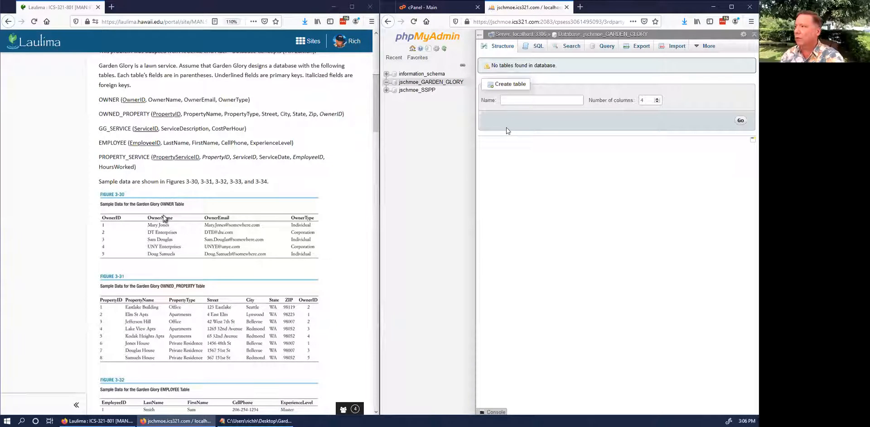
click(524, 101)
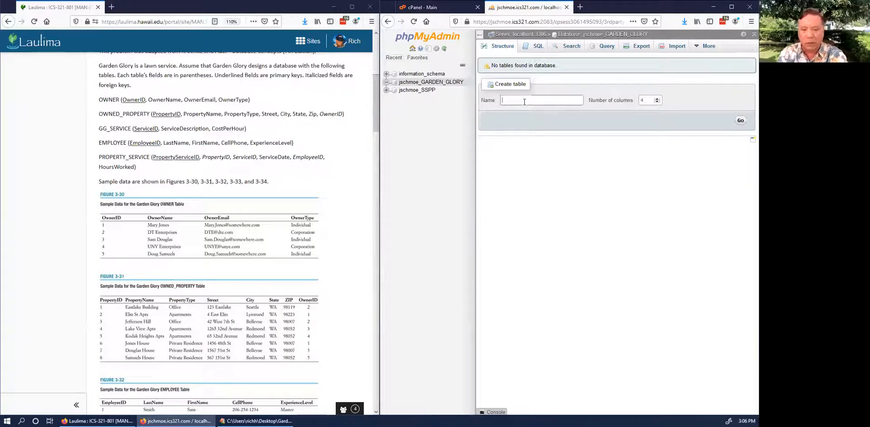
text(OWNER)
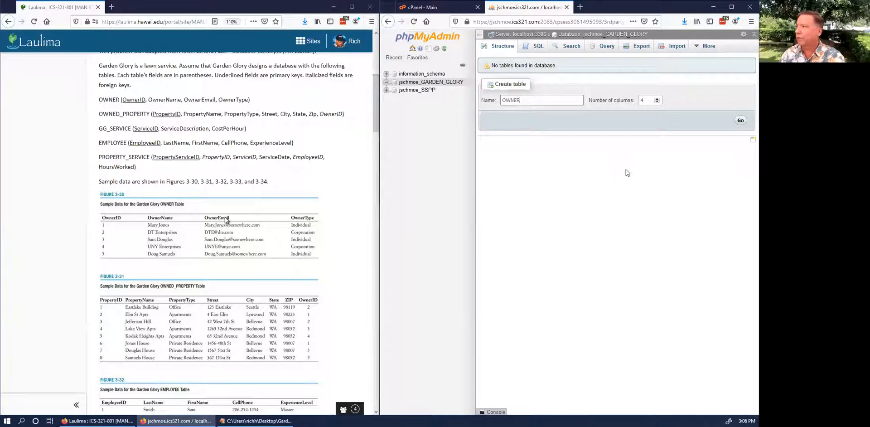
click(740, 122)
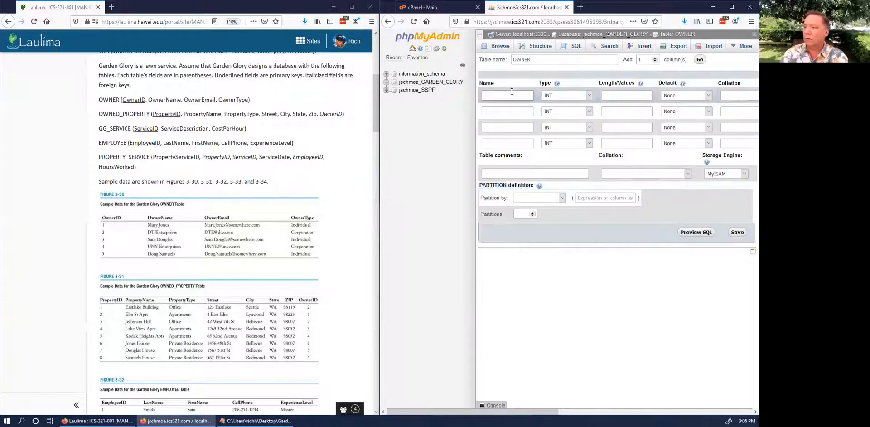
Name the OWNER table's first column OwnerID and collapse the database tree to widen the column editor
click(511, 92)
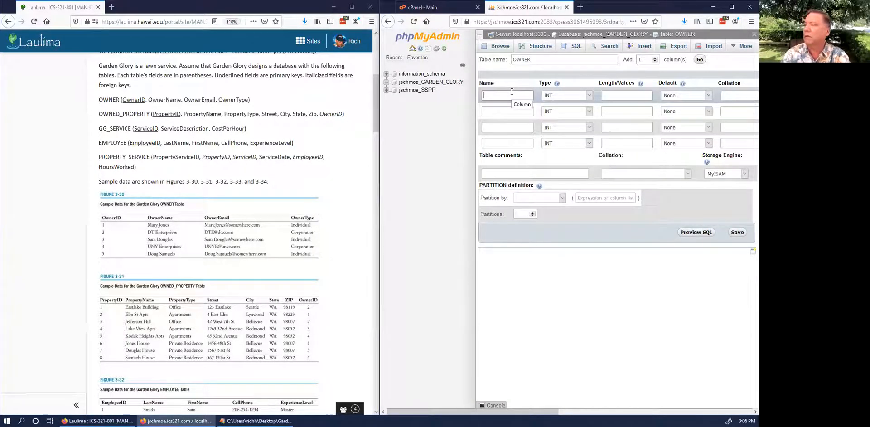
text(OWNER)
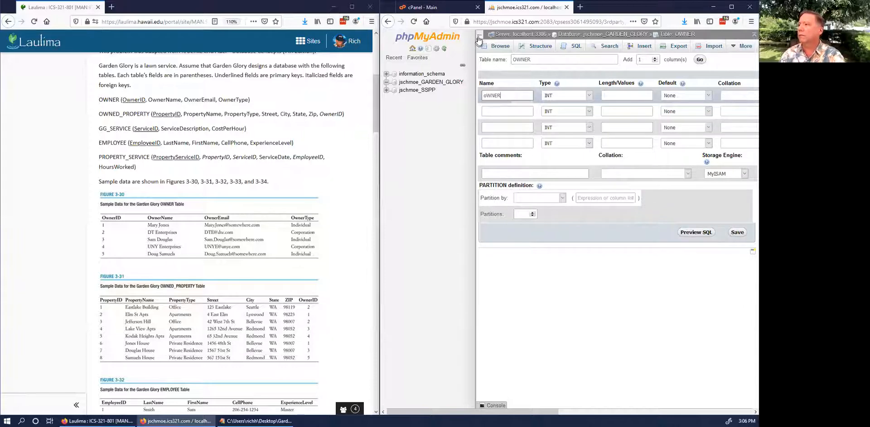
click(479, 37)
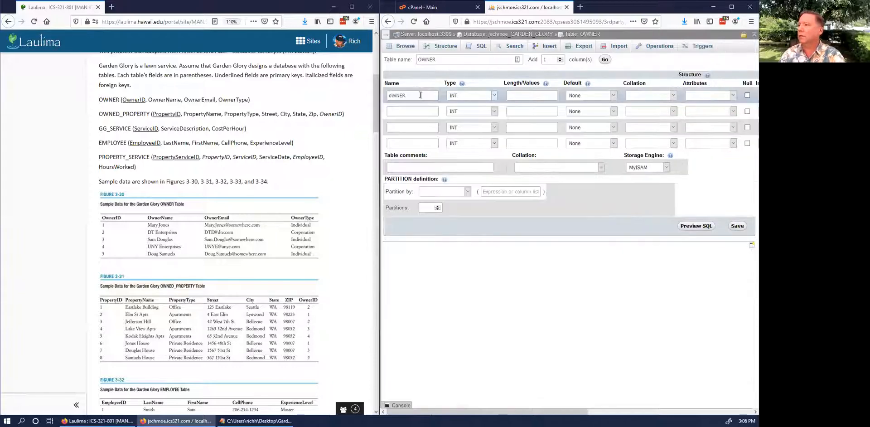
double_click(388, 94)
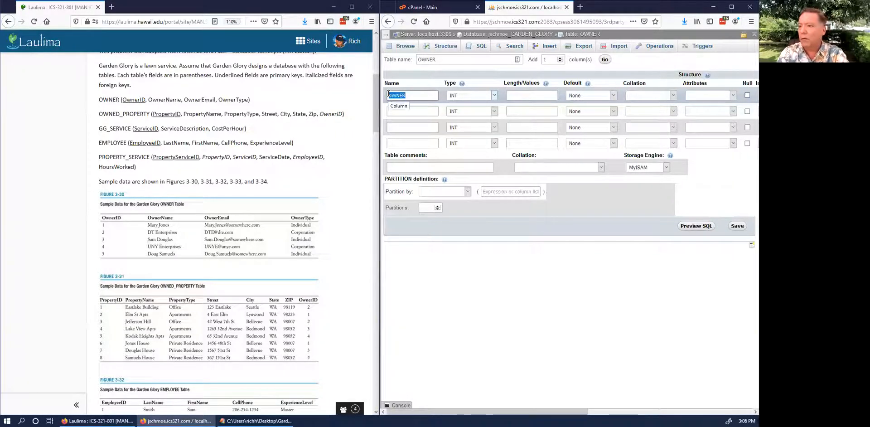
text(Owne)
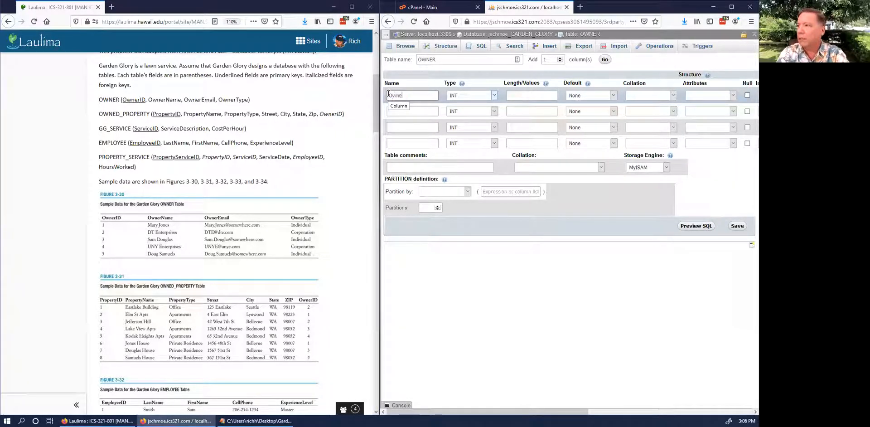
text(rID)
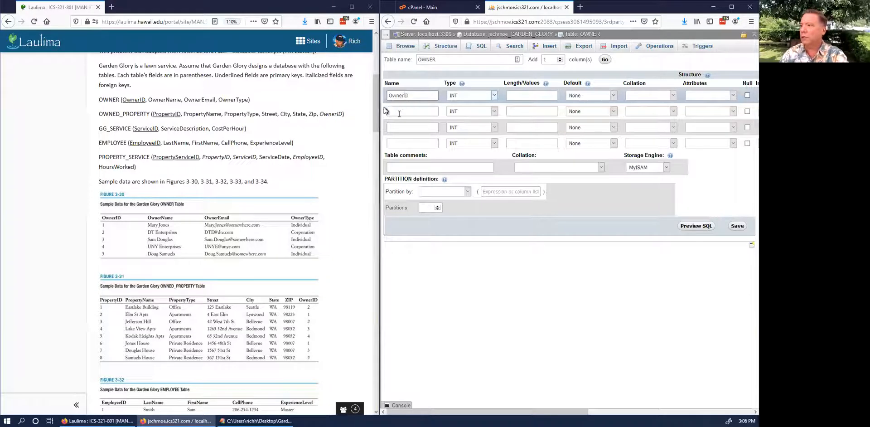
Name the OWNER table's remaining three columns OwnerName, OwnerEmail and OwnerType
click(398, 110)
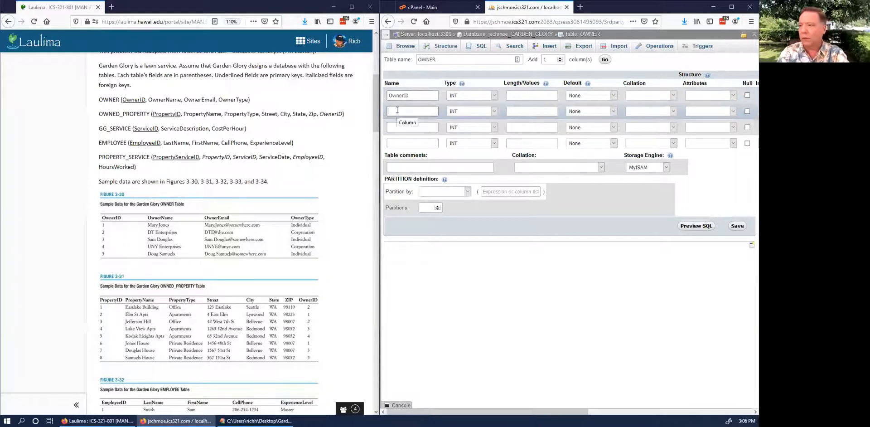
text(OwnerName)
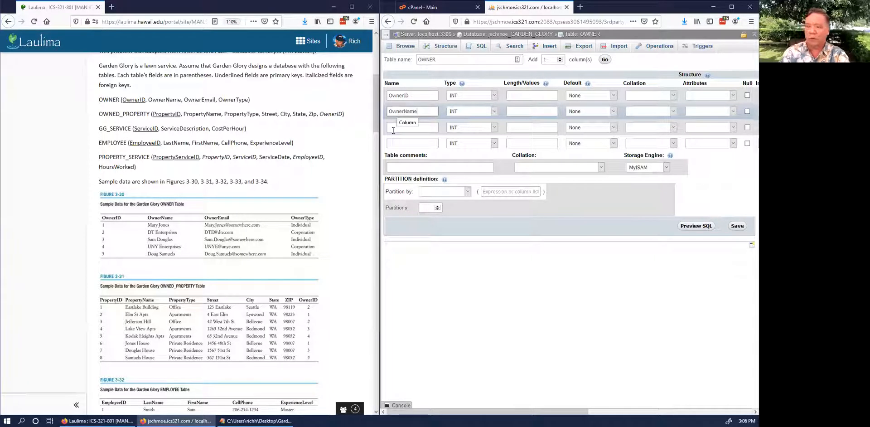
click(393, 130)
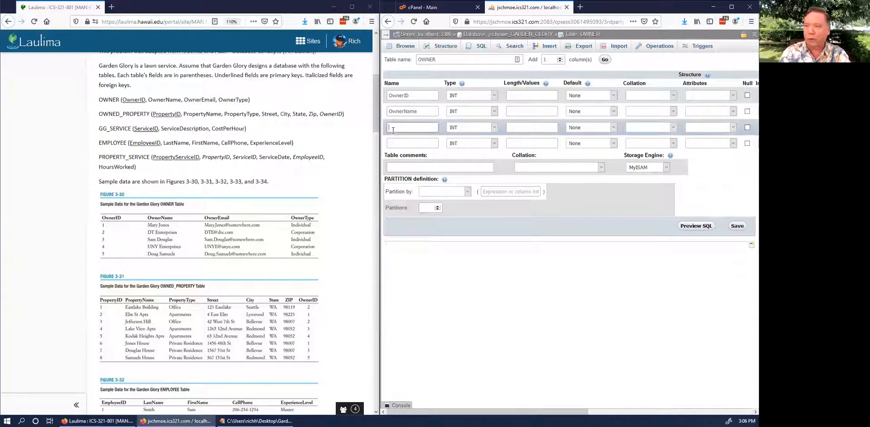
text(OwnerEmail)
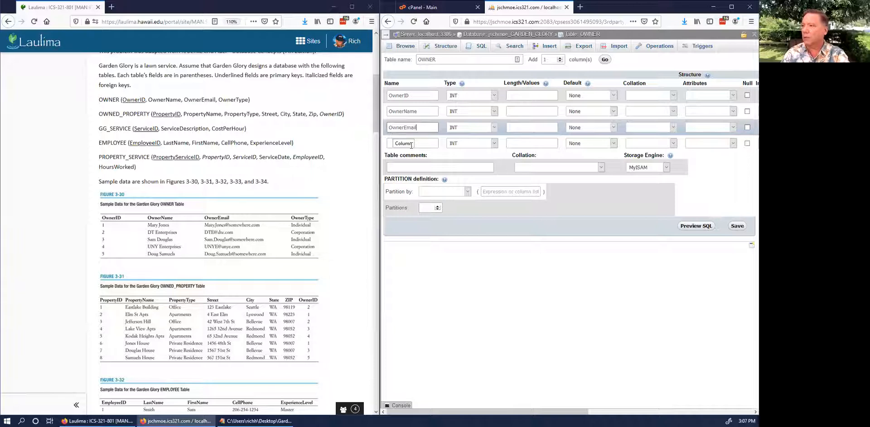
click(412, 144)
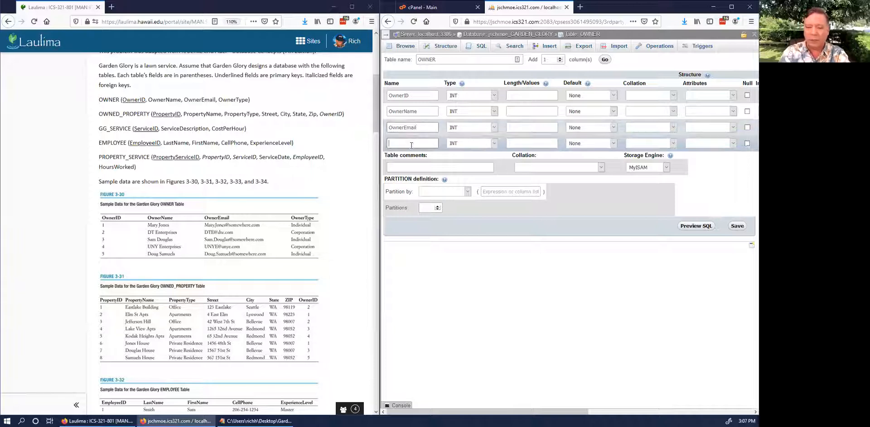
text(OwnerType)
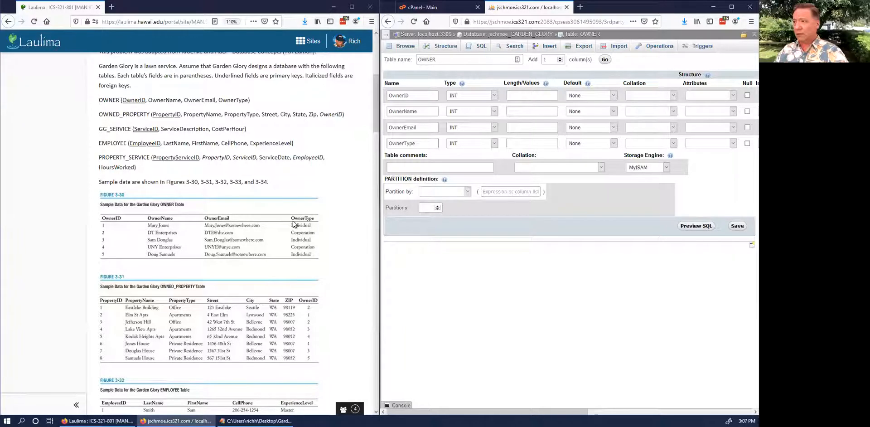
Make OwnerID the primary key with auto-increment, as the assignment's surrogate key rules require
scroll(293, 224, down, 3)
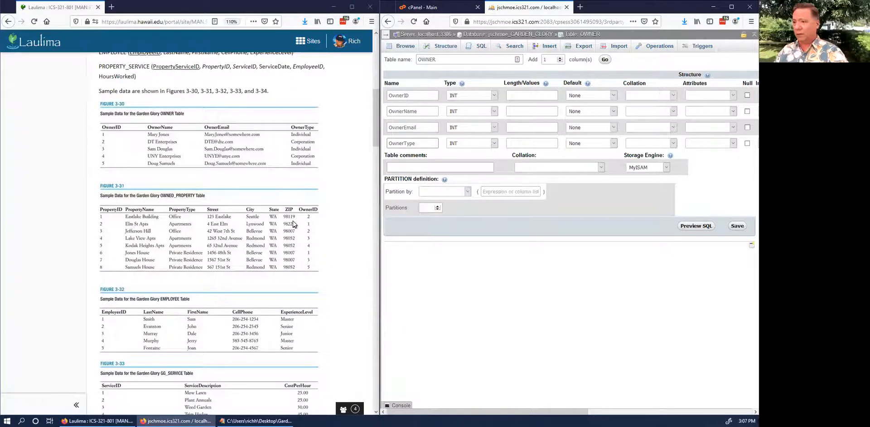
scroll(293, 223, down, 10)
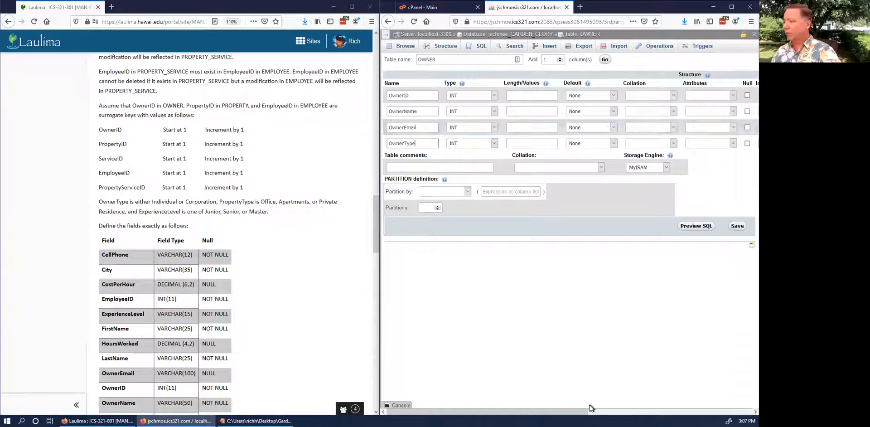
drag(589, 411, 744, 413)
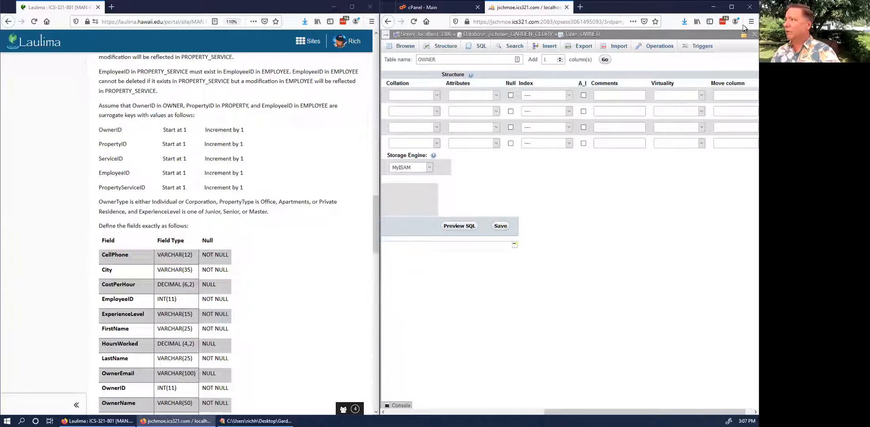
click(733, 7)
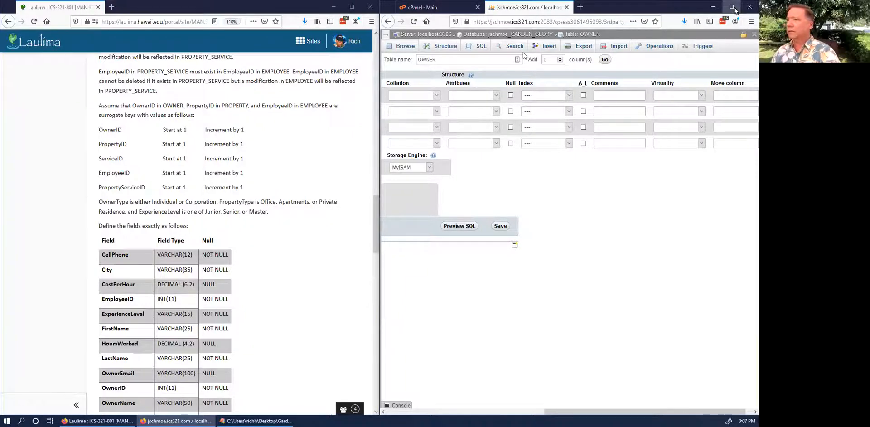
click(411, 96)
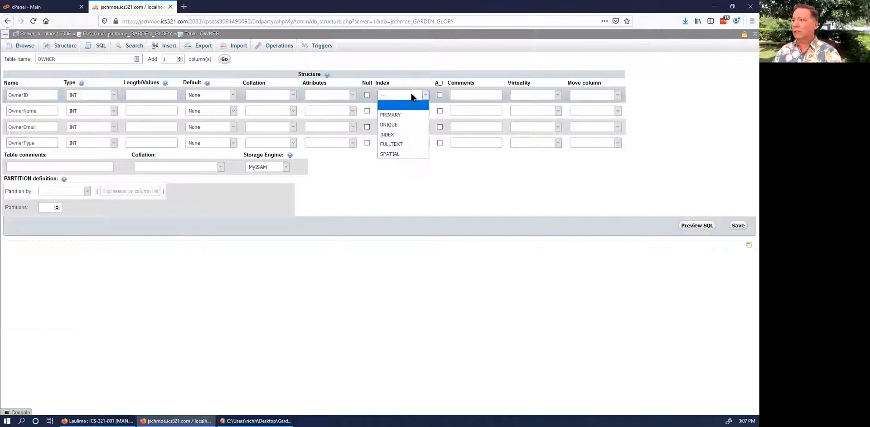
click(391, 115)
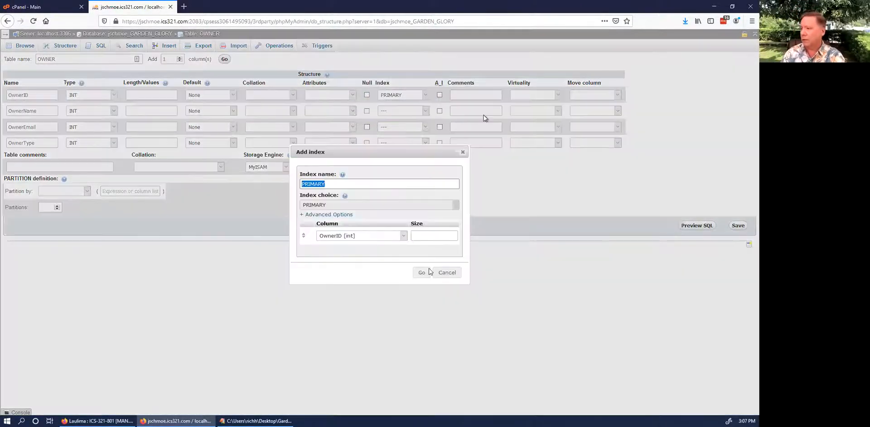
click(429, 271)
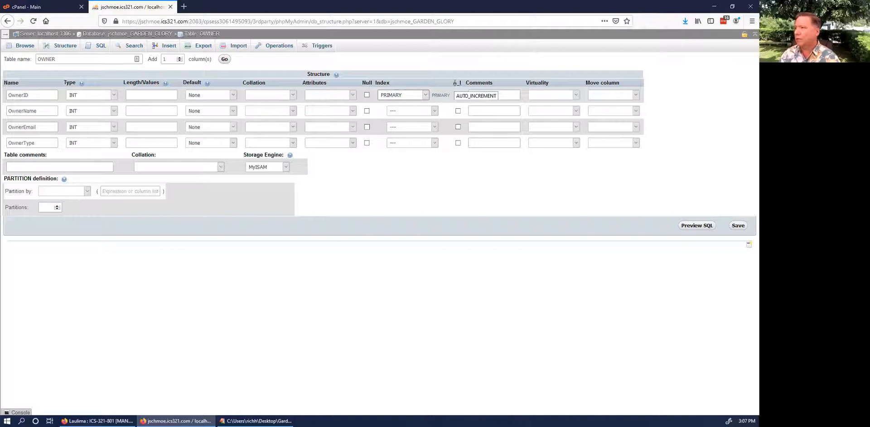
click(458, 95)
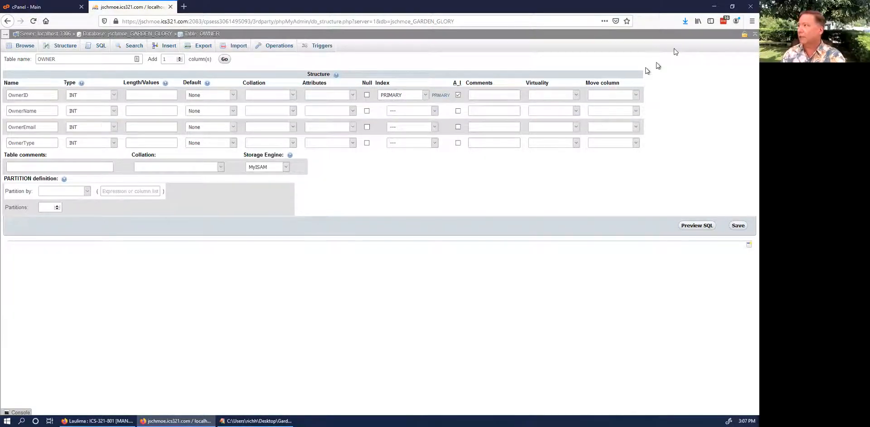
click(732, 7)
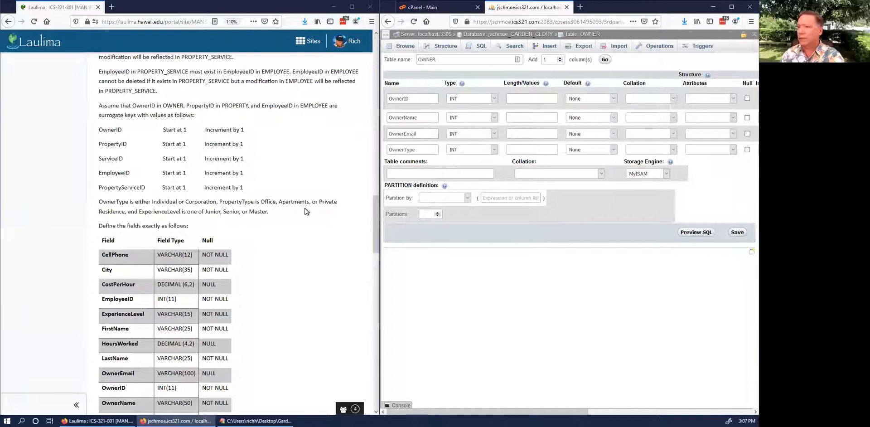
Check the assignment's field definitions and set OwnerName to VARCHAR with length 50
scroll(306, 212, down, 1)
scroll(306, 211, down, 2)
double_click(171, 245)
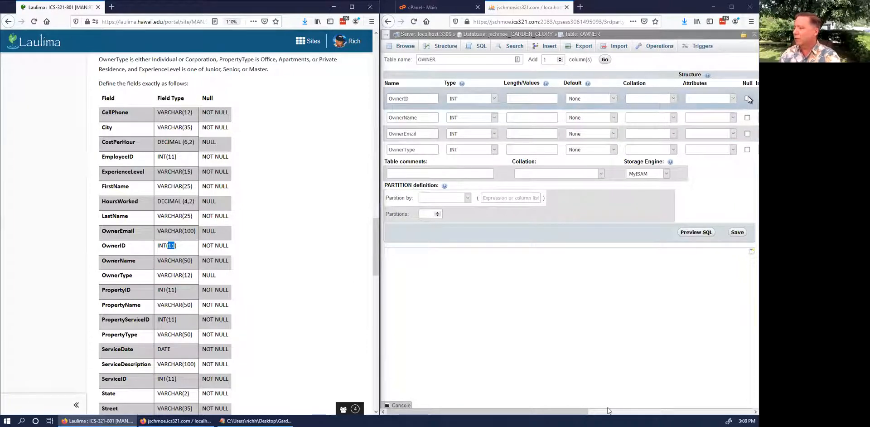
drag(585, 412, 557, 413)
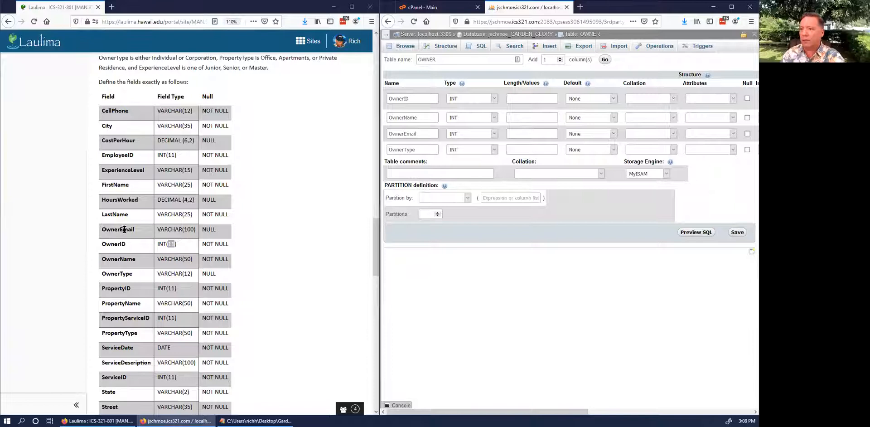
scroll(249, 211, down, 2)
double_click(169, 213)
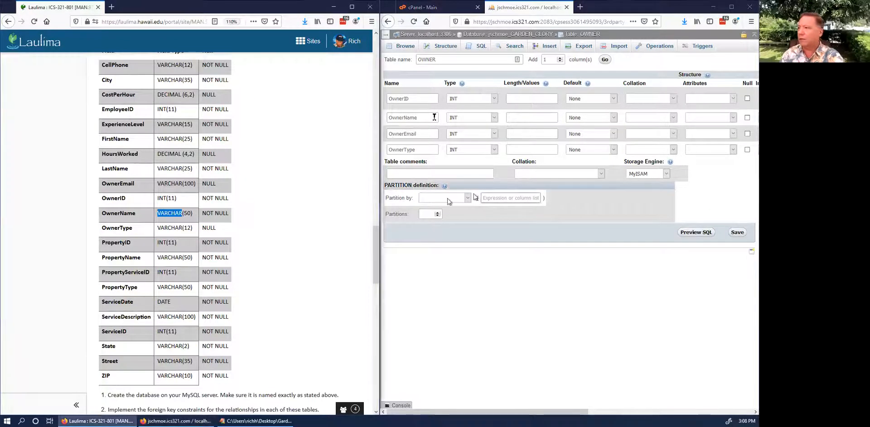
click(473, 120)
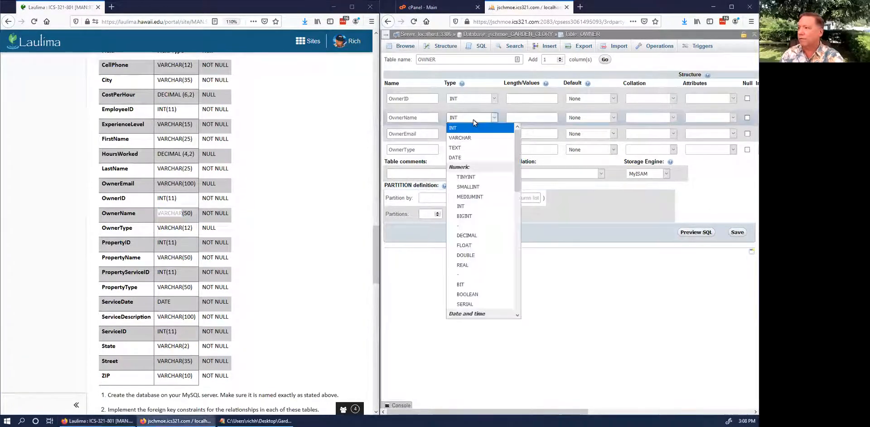
key(Down)
key(Return)
click(523, 118)
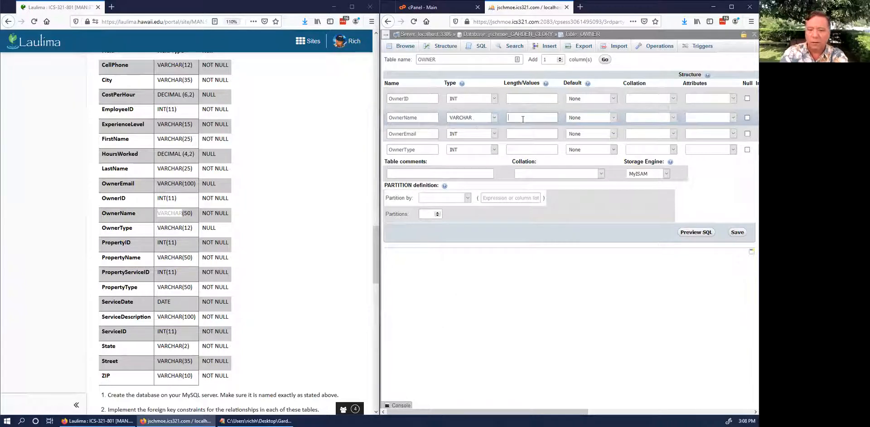
text(50)
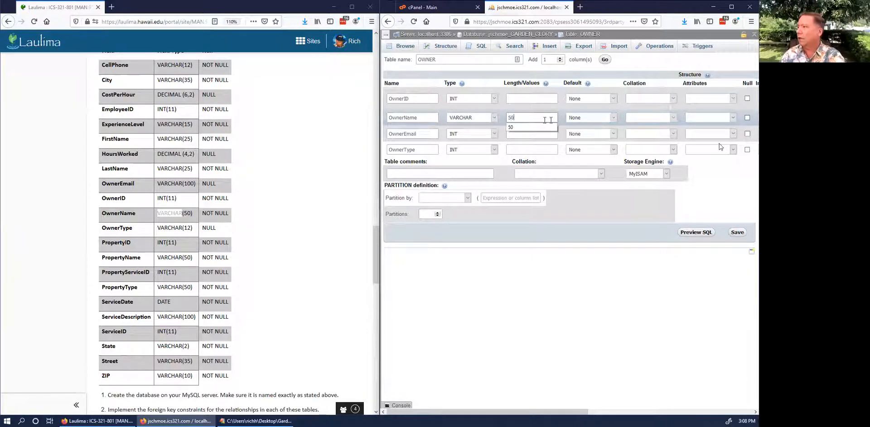
click(742, 184)
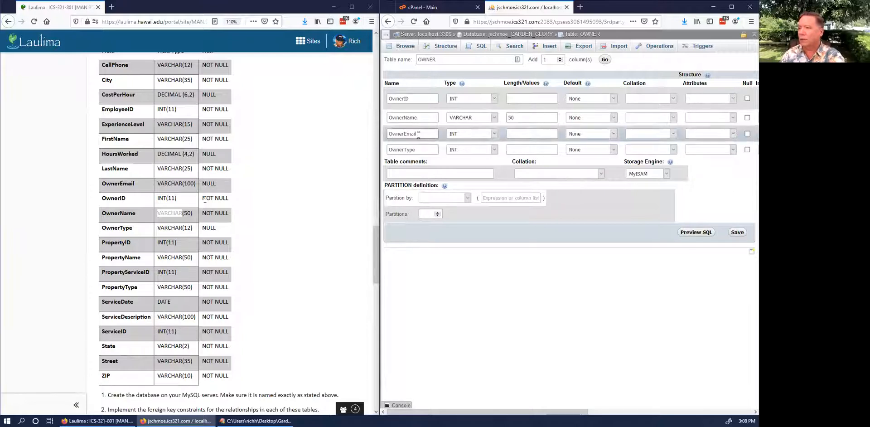
Set the OwnerEmail column to VARCHAR with length 100
click(490, 133)
key(v)
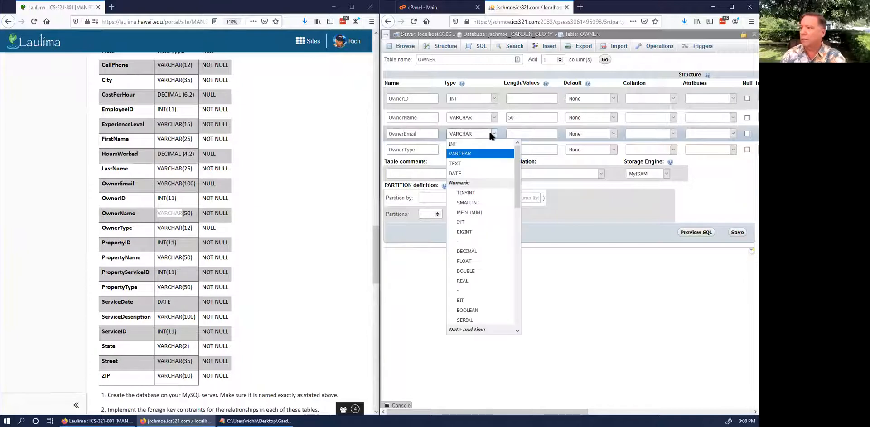
key(Return)
click(528, 133)
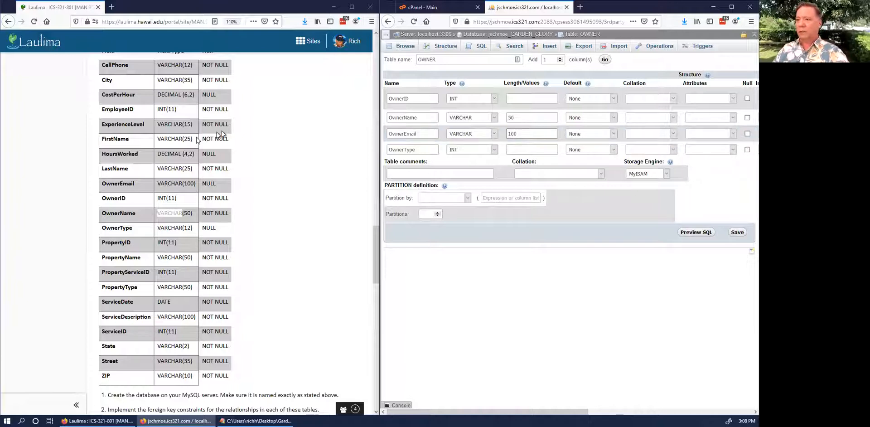
Set the OwnerType column to VARCHAR with length 12 and allow NULL values, per the assignment's field list
click(182, 227)
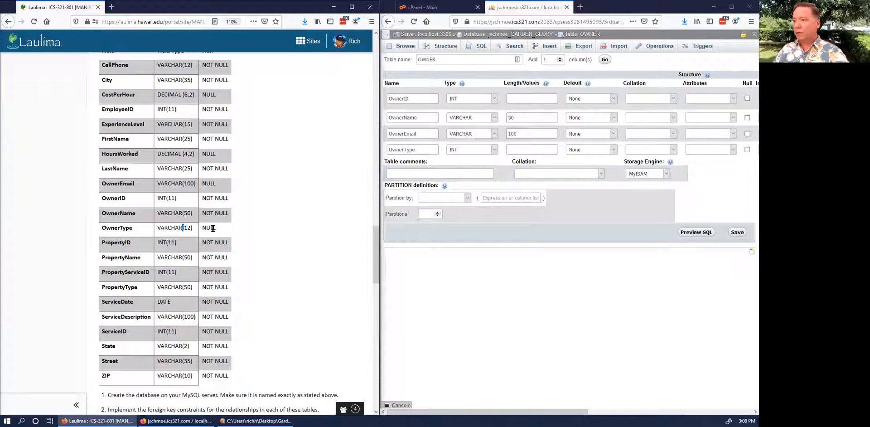
click(458, 150)
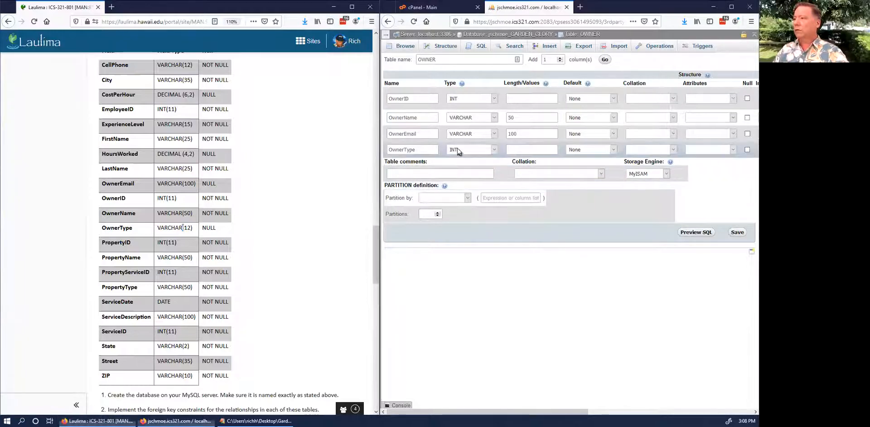
click(458, 150)
click(458, 162)
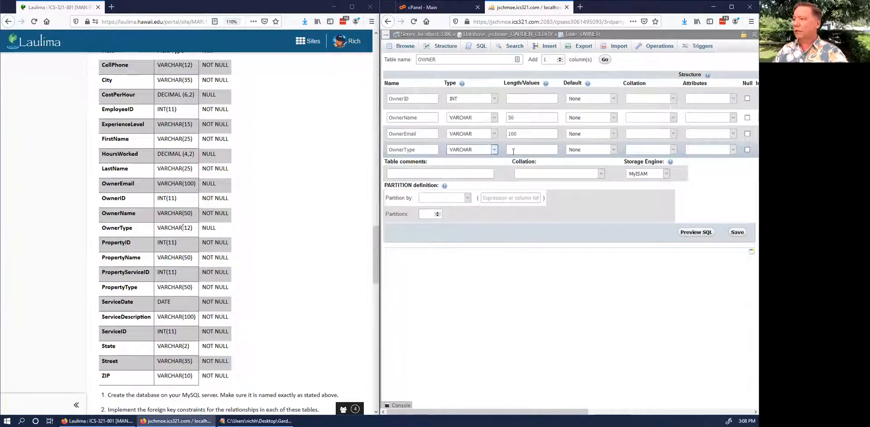
click(514, 150)
text(12)
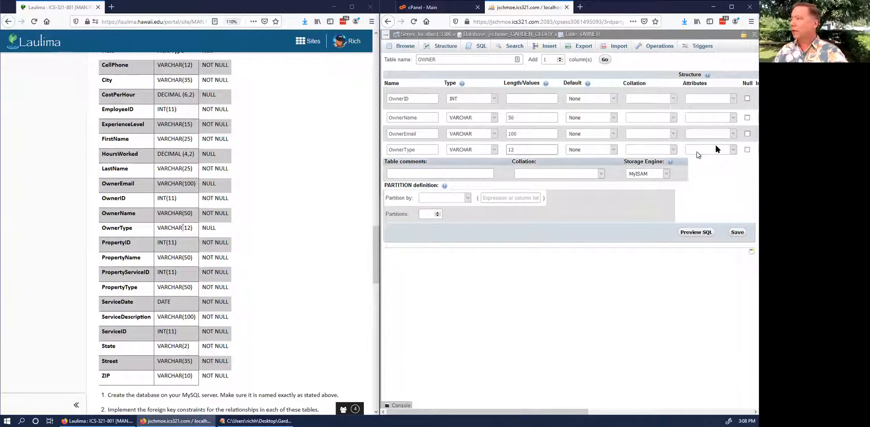
click(748, 150)
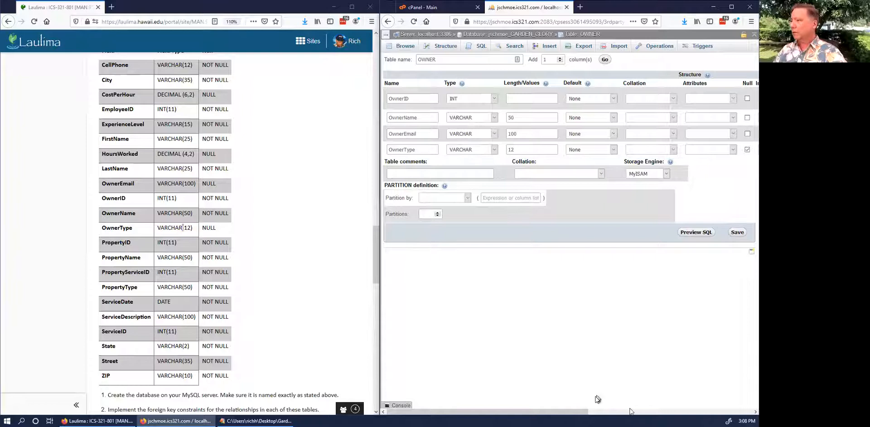
Change the OWNER table's storage engine to InnoDB
drag(589, 411, 607, 407)
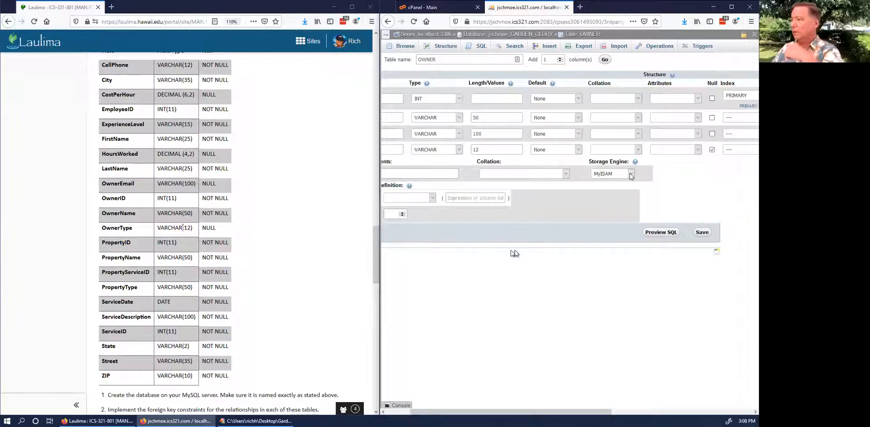
click(631, 174)
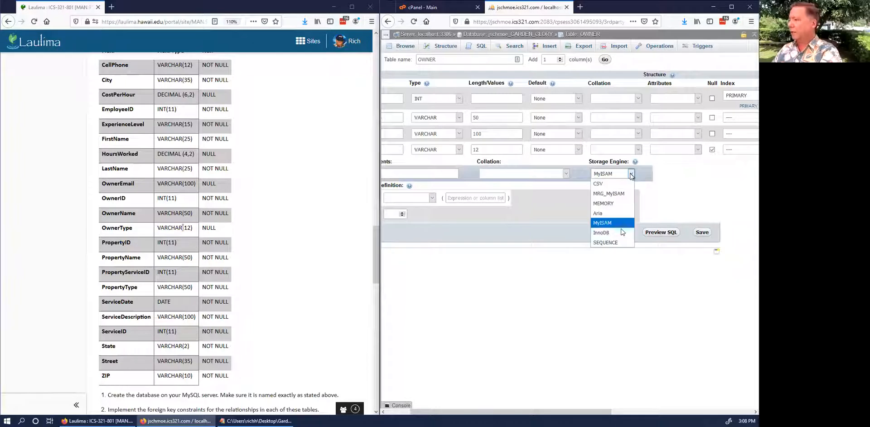
click(622, 232)
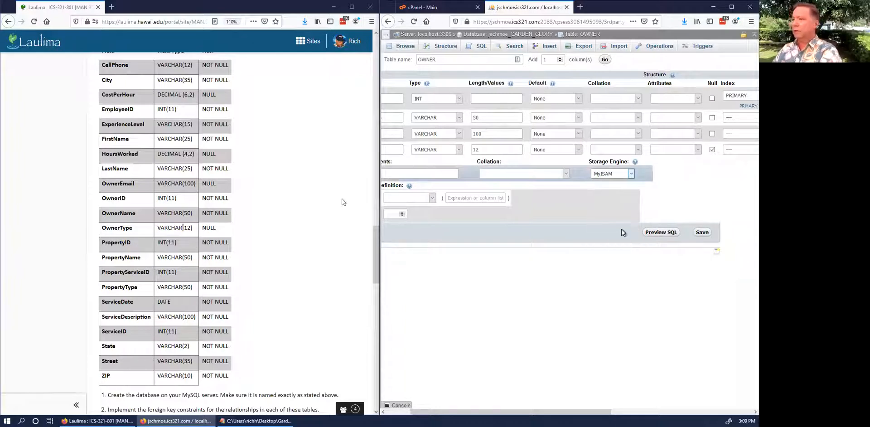
scroll(324, 194, up, 5)
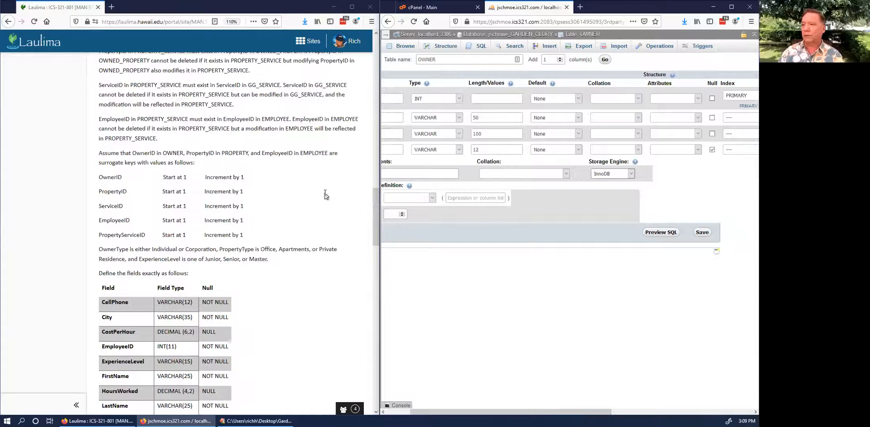
scroll(325, 195, up, 4)
scroll(325, 195, down, 2)
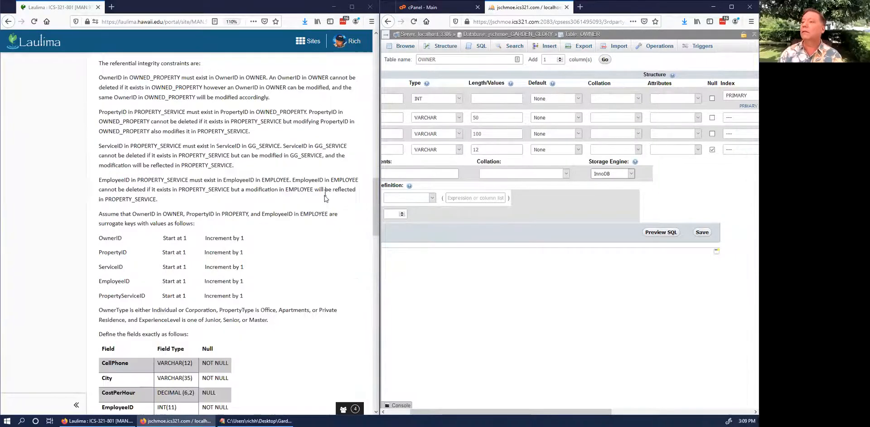
scroll(326, 198, down, 8)
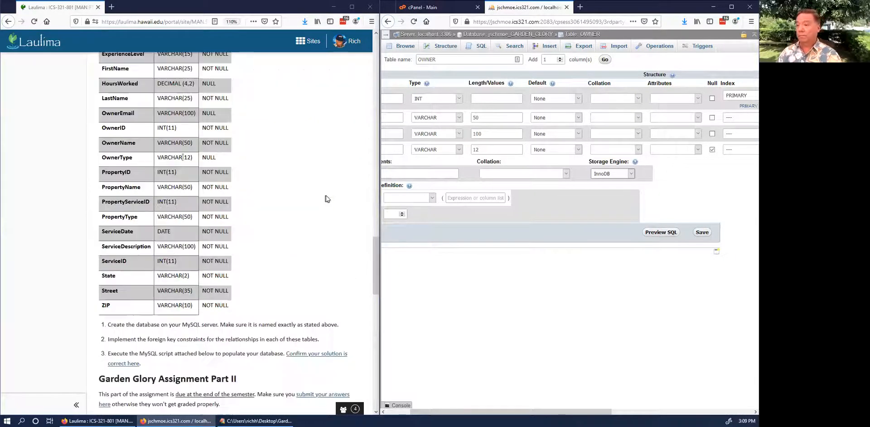
Review the Garden Glory assignment's instructions, required database name, referential integrity constraints and table definitions
scroll(325, 198, down, 2)
scroll(325, 200, down, 1)
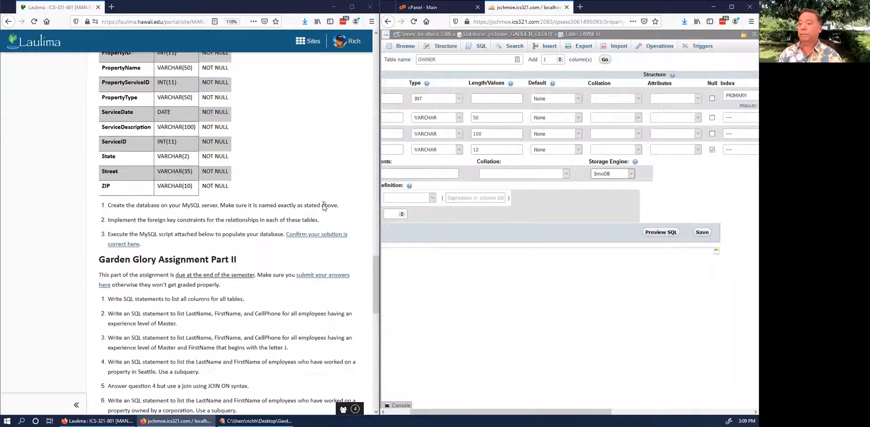
scroll(324, 207, down, 1)
scroll(324, 206, up, 1)
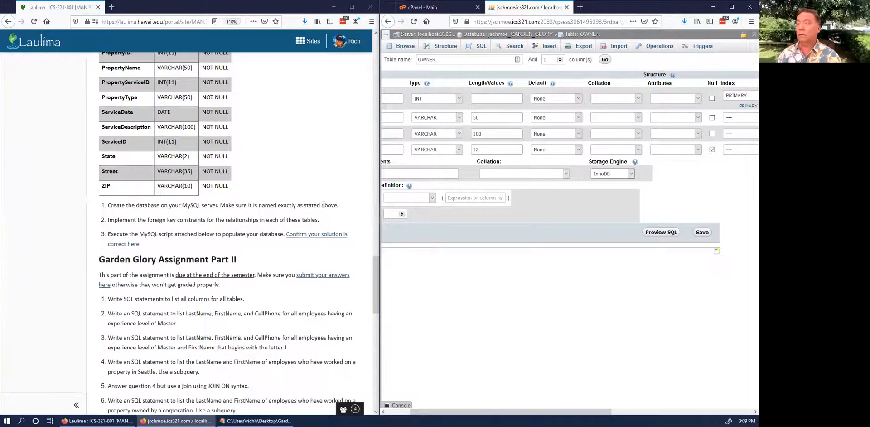
scroll(325, 207, up, 2)
scroll(324, 207, up, 7)
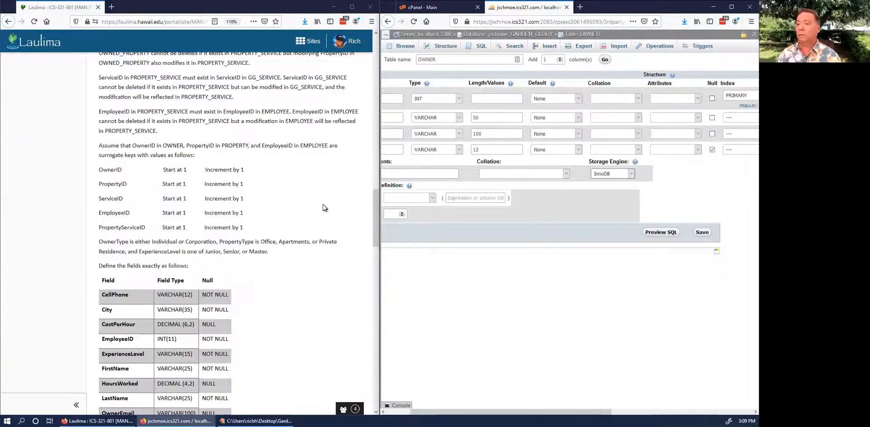
scroll(324, 207, up, 2)
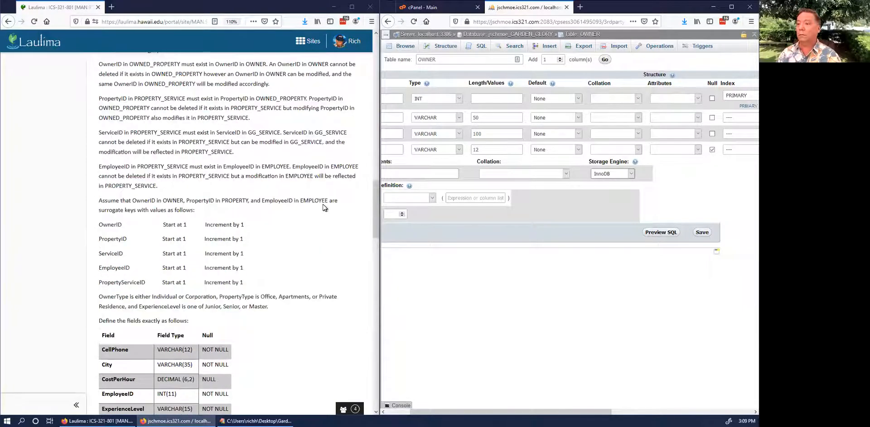
scroll(324, 206, up, 1)
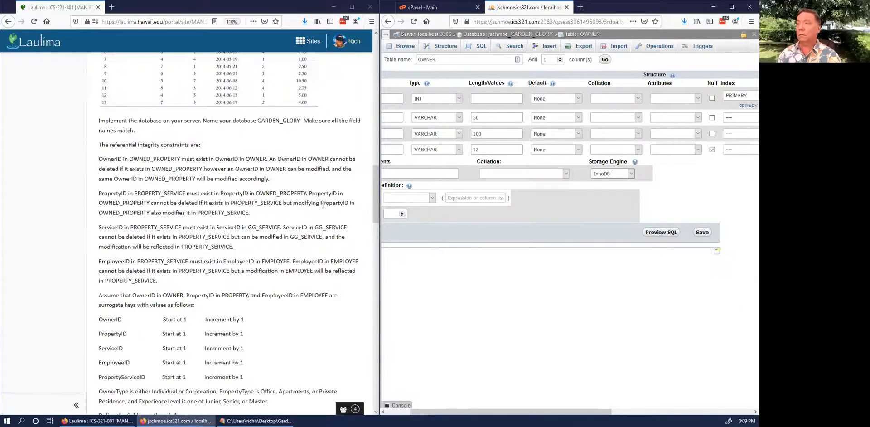
scroll(324, 205, up, 1)
double_click(284, 166)
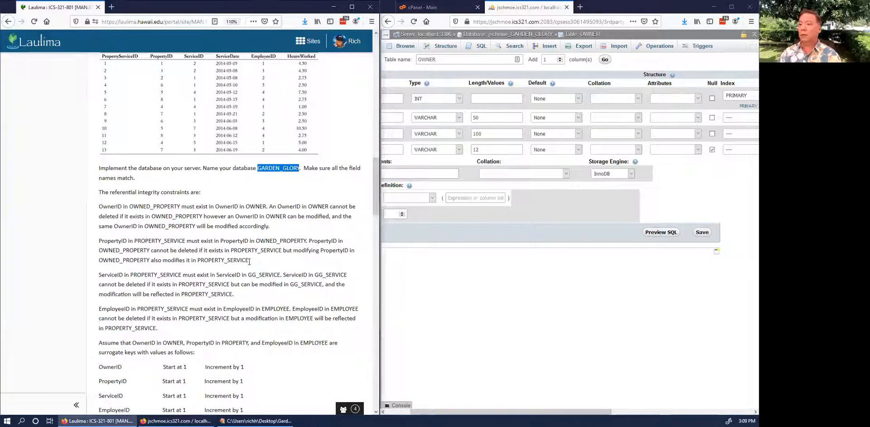
scroll(249, 262, up, 4)
scroll(249, 264, up, 8)
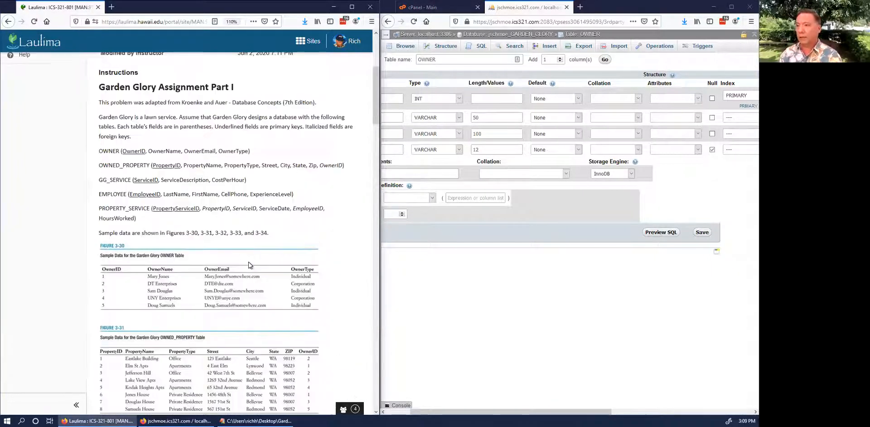
scroll(274, 242, up, 1)
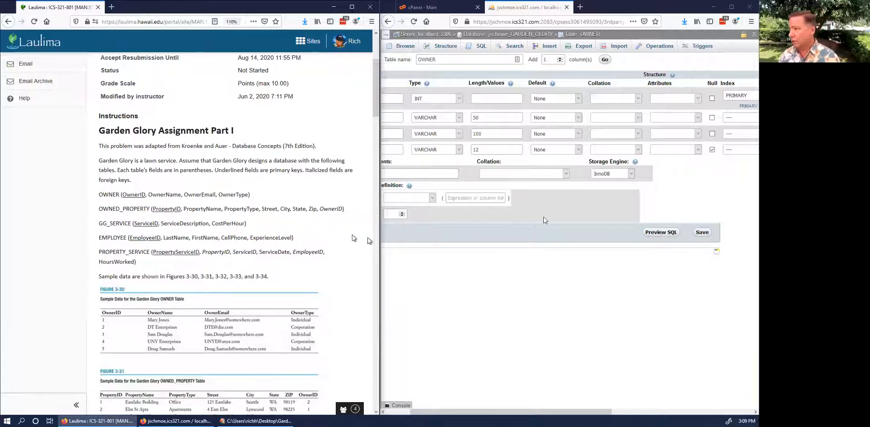
Save the OWNER table with the InnoDB storage engine and return to the GARDEN_GLORY database's table list
click(630, 174)
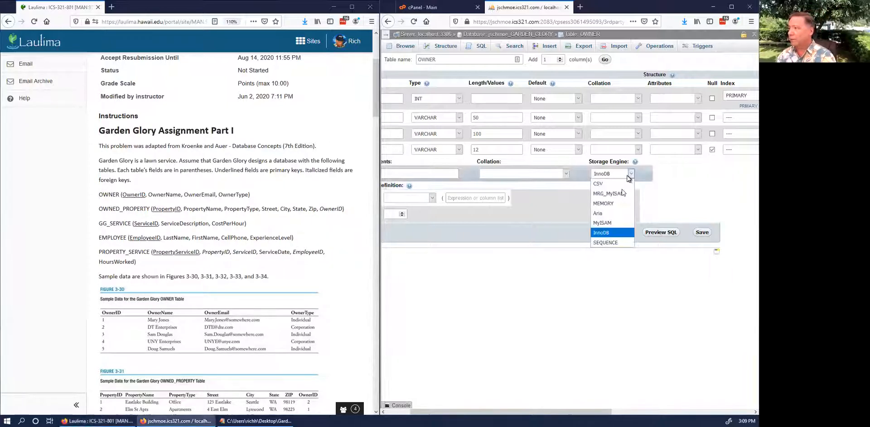
click(654, 174)
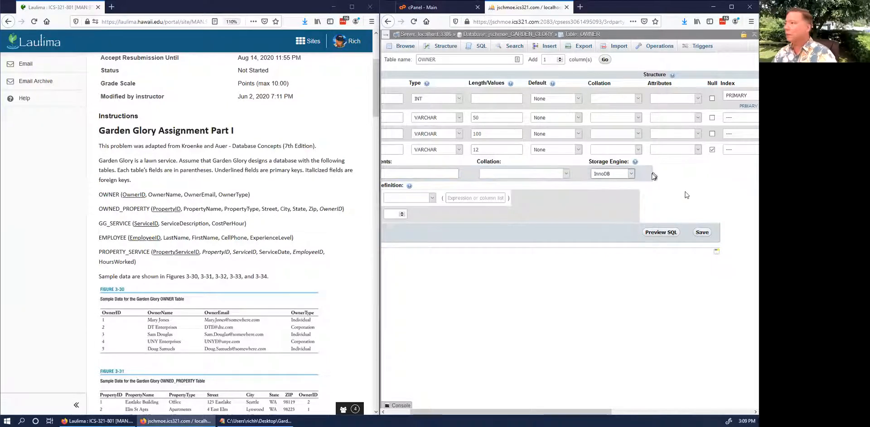
click(699, 234)
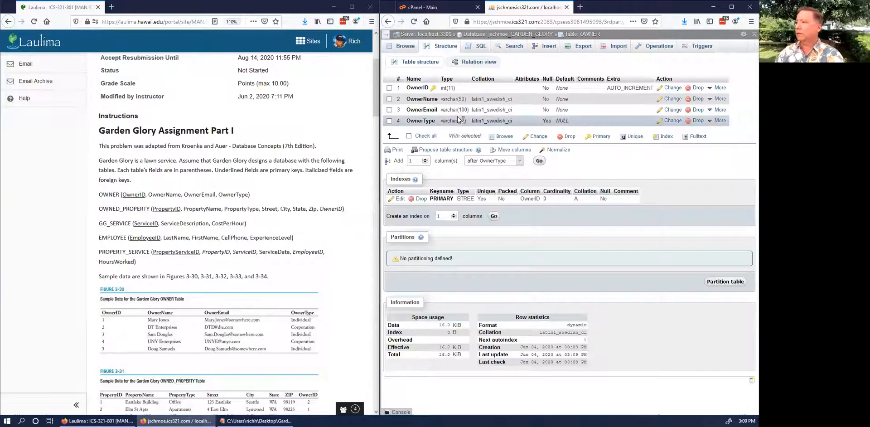
click(526, 38)
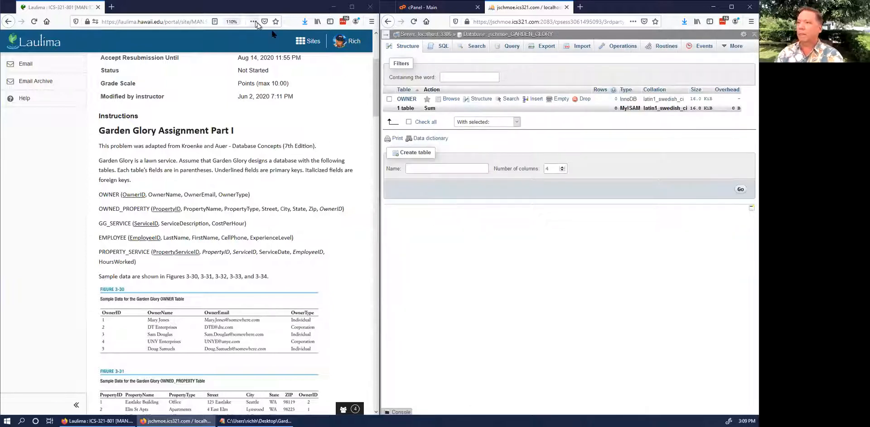
Open the solution confirmation page linked from the third implementation instruction of the Garden Glory assignment
scroll(251, 120, down, 6)
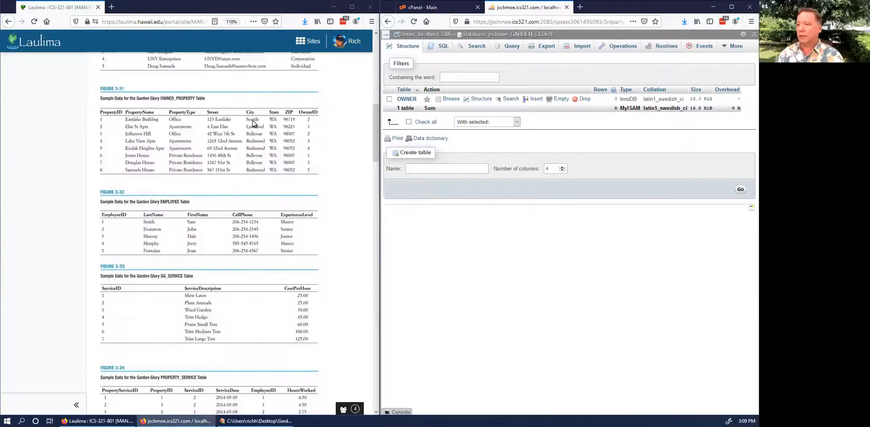
scroll(253, 122, down, 10)
scroll(253, 121, up, 2)
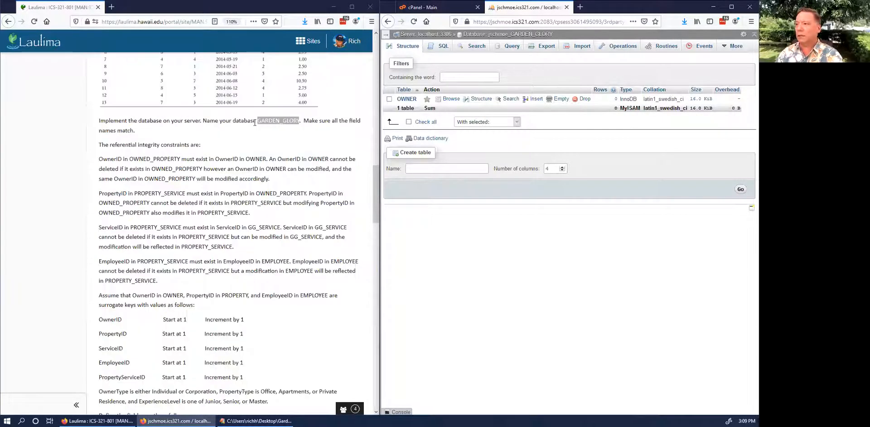
scroll(256, 133, down, 5)
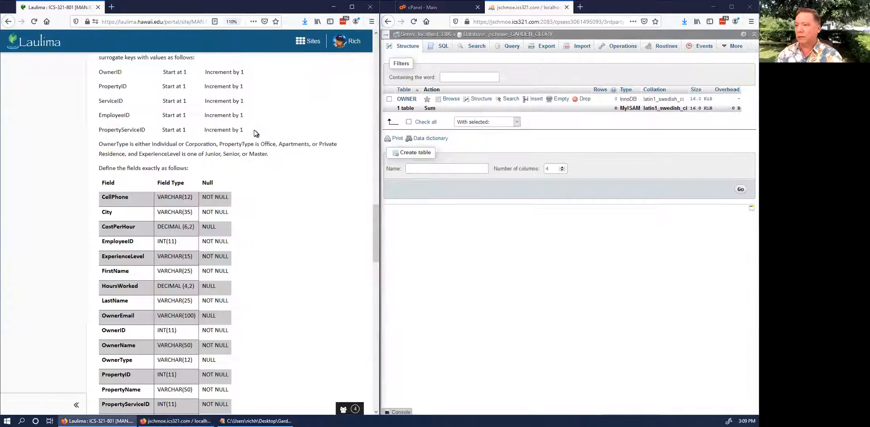
scroll(256, 133, down, 5)
scroll(313, 188, down, 1)
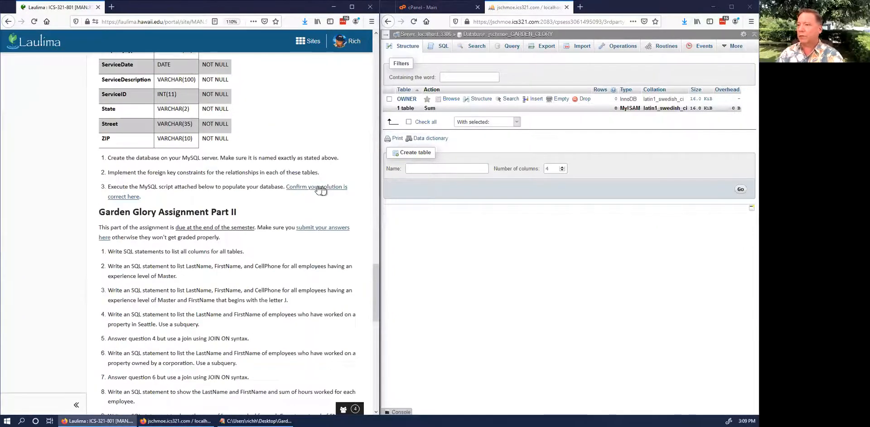
click(316, 187)
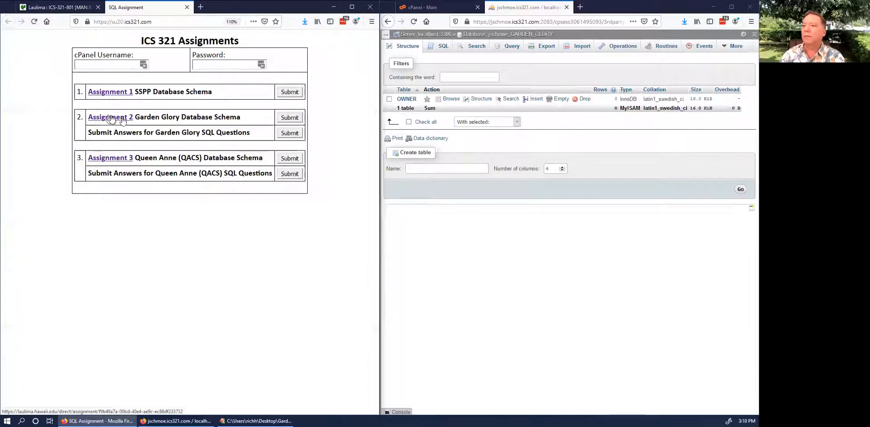
Enter the cPanel username and password and submit the Assignment 2 Garden Glory Database Schema for scoring
click(110, 63)
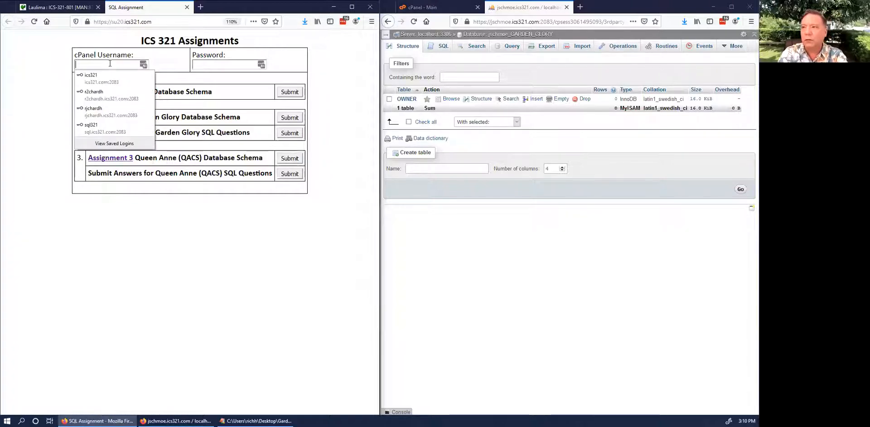
text(jschmoe)
key(Tab)
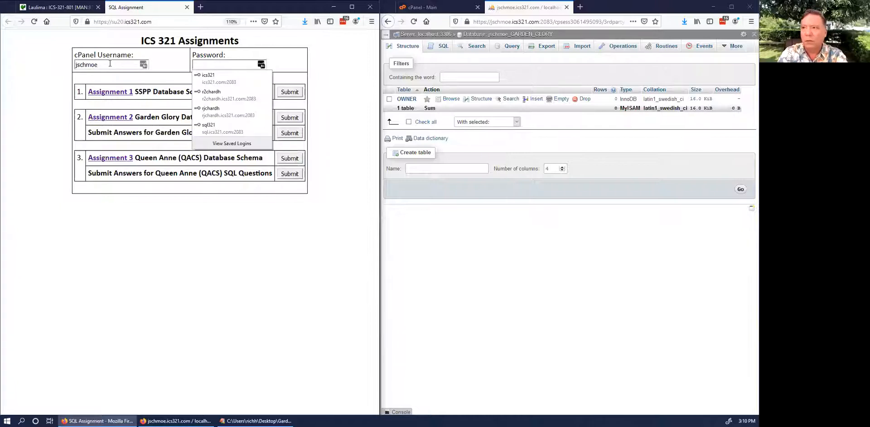
text(•)
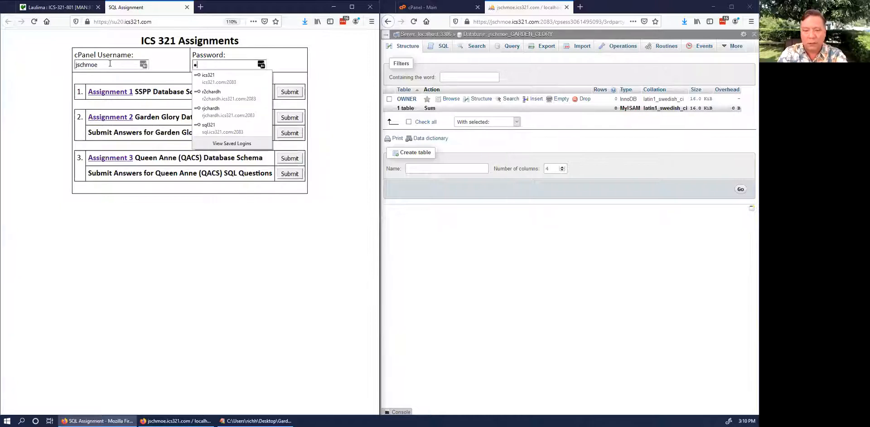
text(•••••)
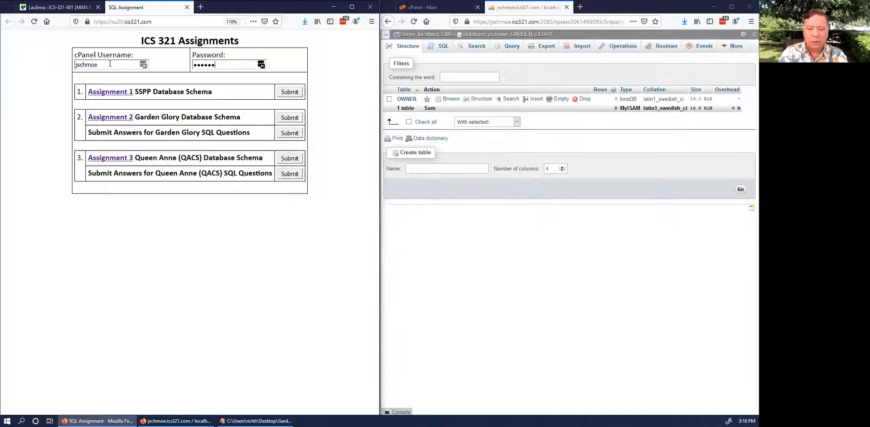
text(••••)
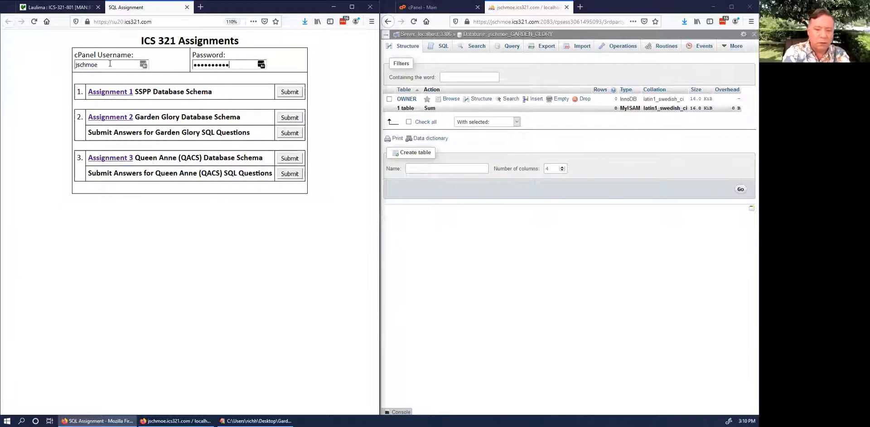
text(••)
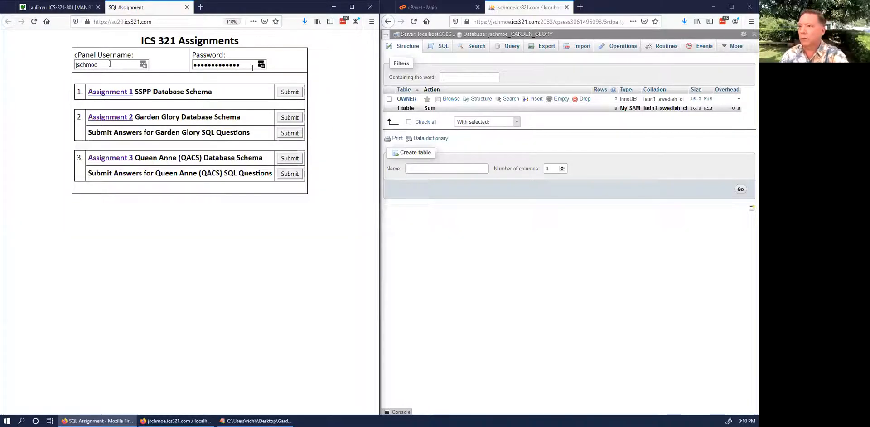
click(290, 117)
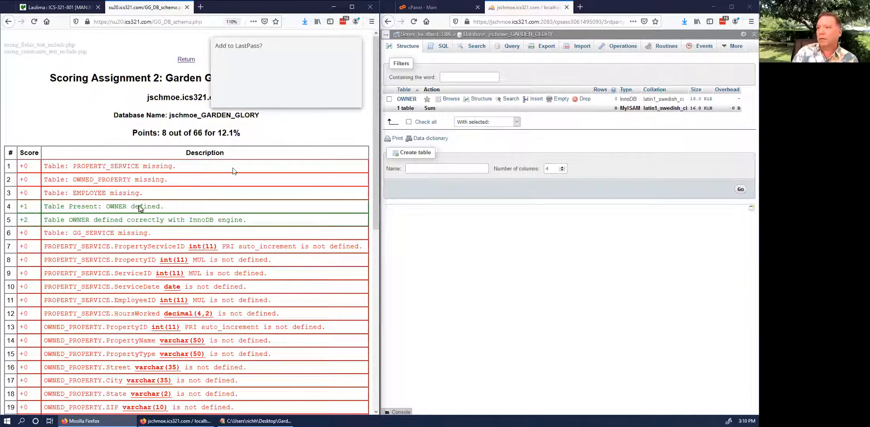
Dismiss the password-saving prompt, review the schema scoring report's table, field and foreign key checks, and return to the assignments list
click(297, 95)
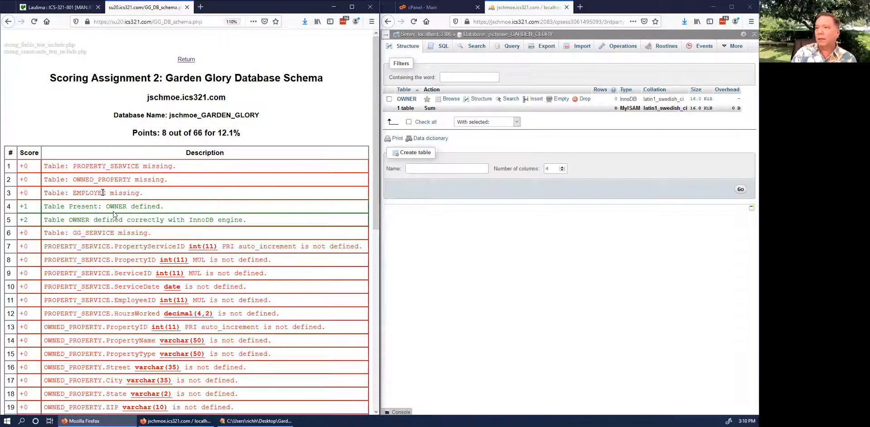
scroll(161, 195, down, 2)
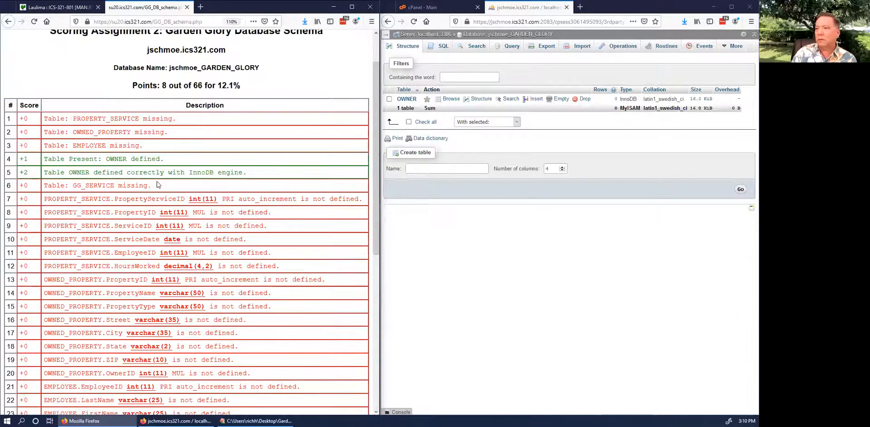
scroll(193, 177, down, 7)
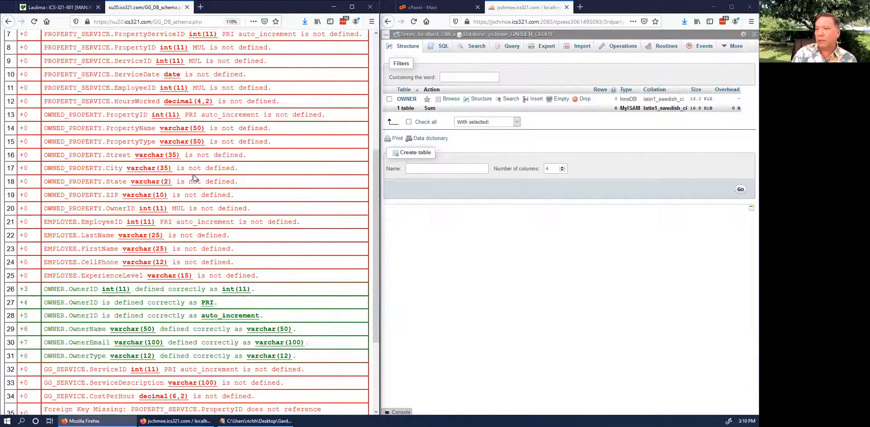
scroll(137, 163, down, 5)
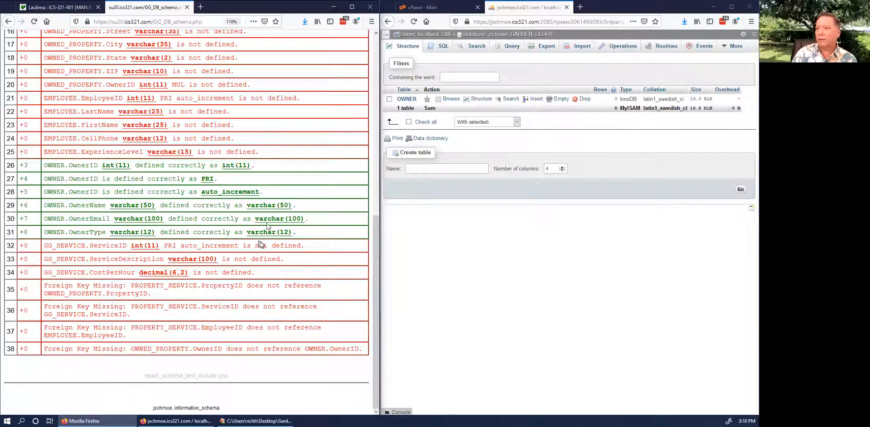
scroll(265, 230, up, 3)
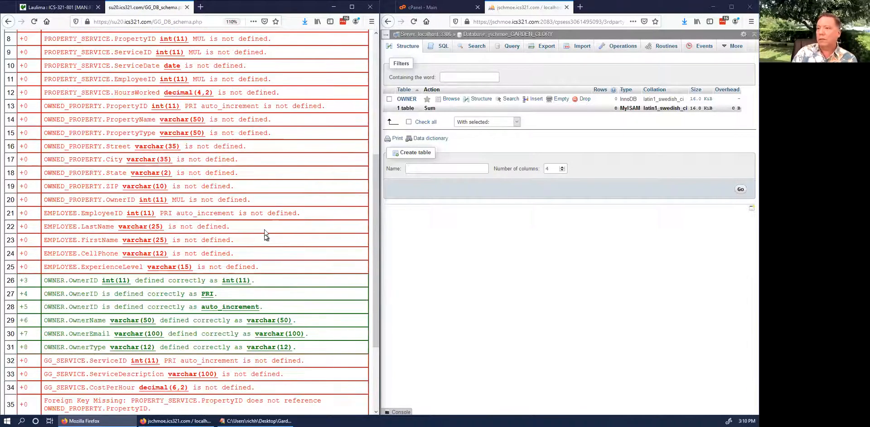
scroll(266, 236, up, 5)
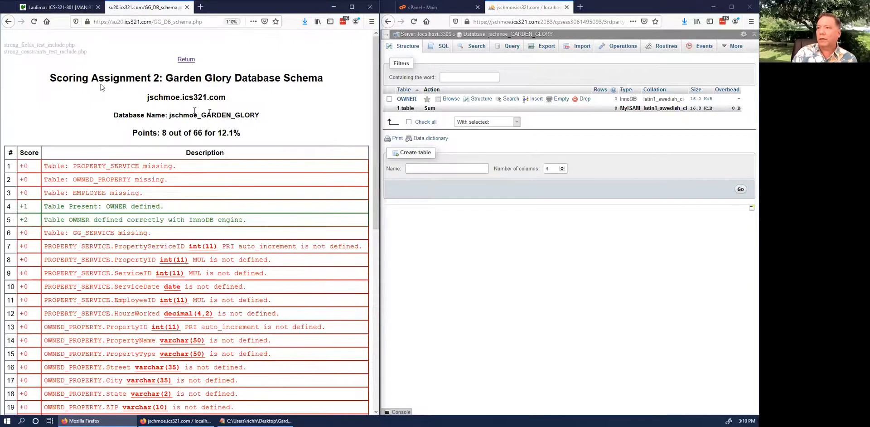
click(185, 61)
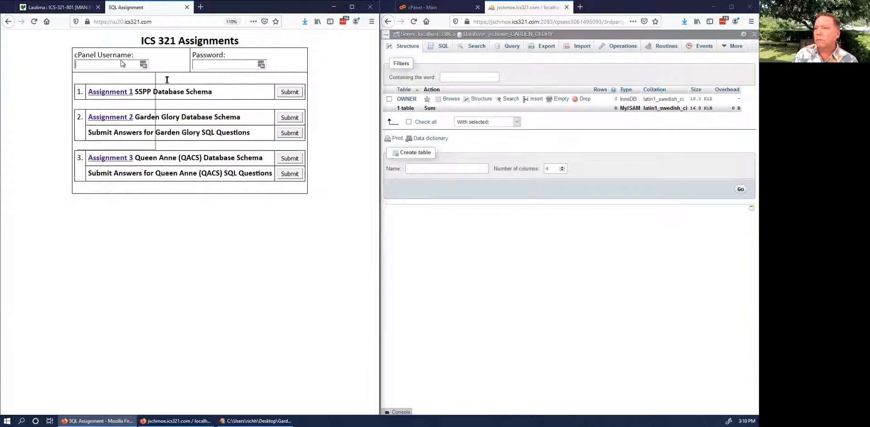
click(135, 64)
click(243, 102)
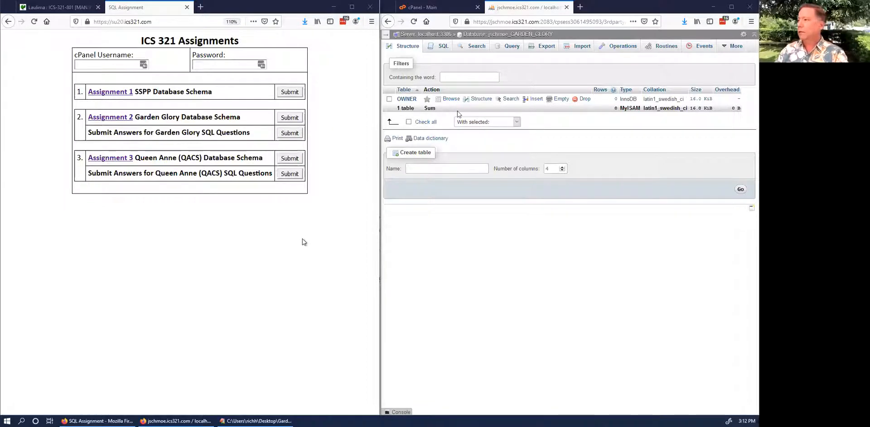
Consult the assignment's OWNED_PROPERTY sample data and enter OWNED_PROPERTY as the name of a new table in the GARDEN_GLORY database
click(68, 8)
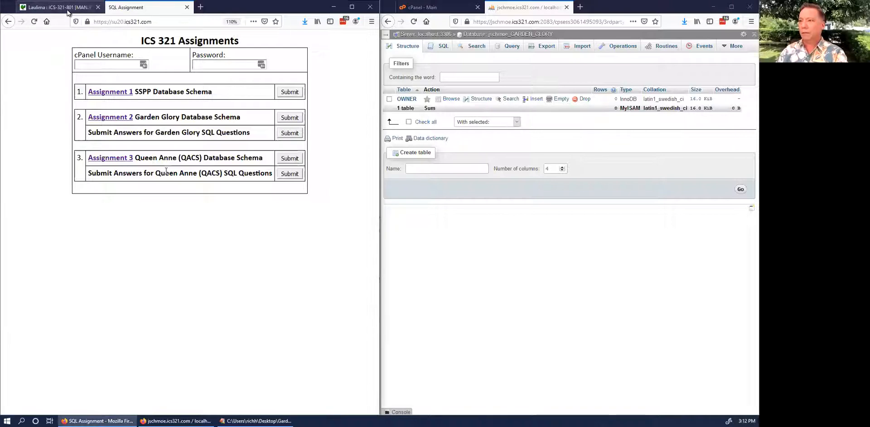
click(67, 10)
scroll(165, 174, up, 10)
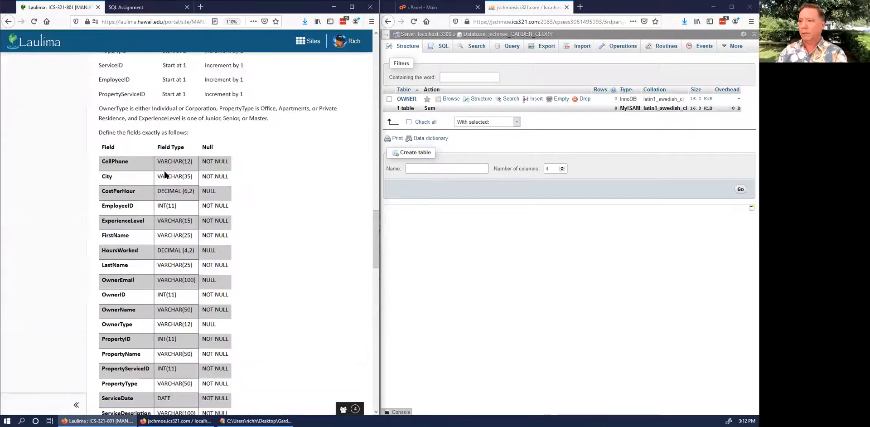
scroll(165, 174, up, 15)
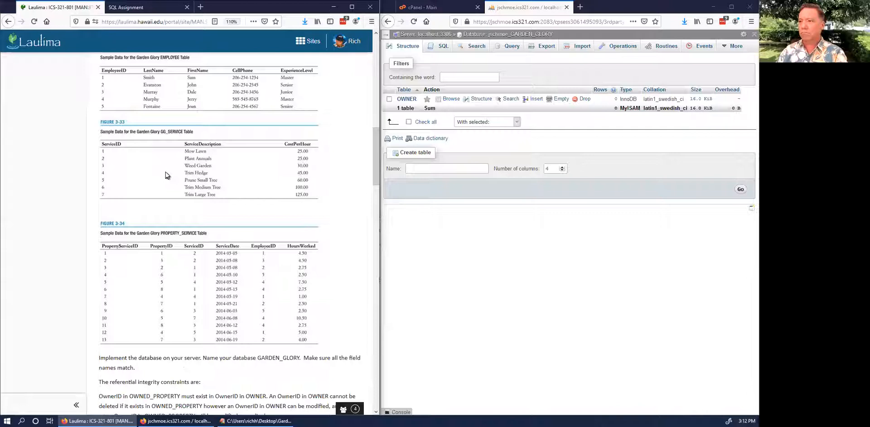
scroll(165, 172, up, 12)
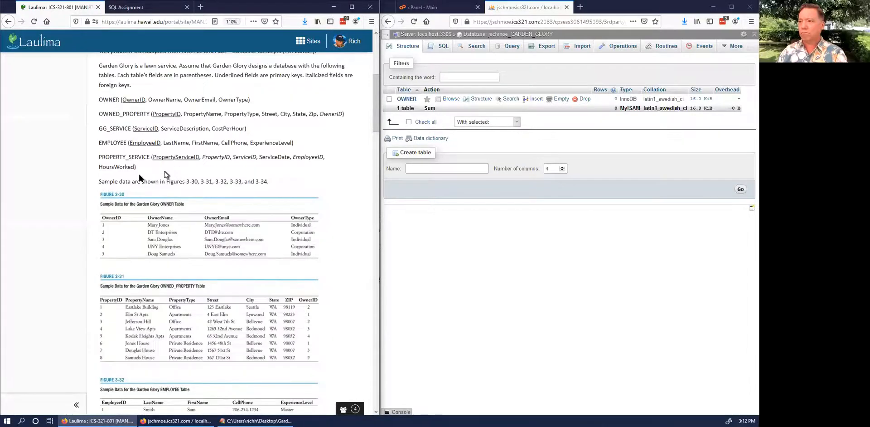
scroll(165, 172, down, 3)
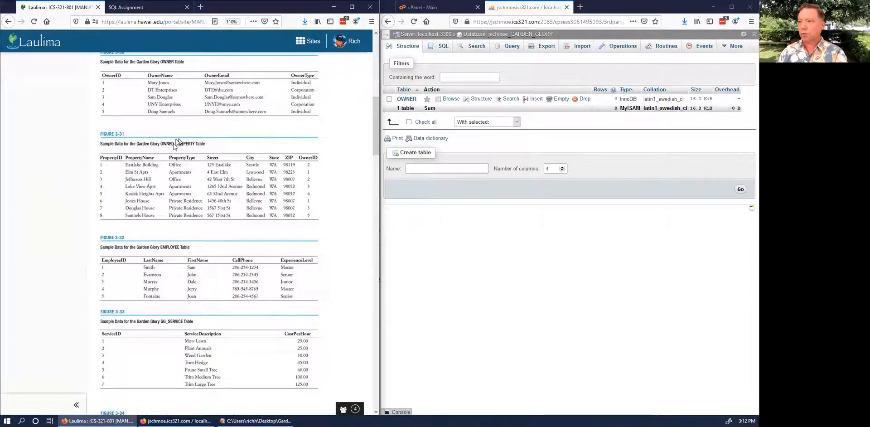
click(496, 37)
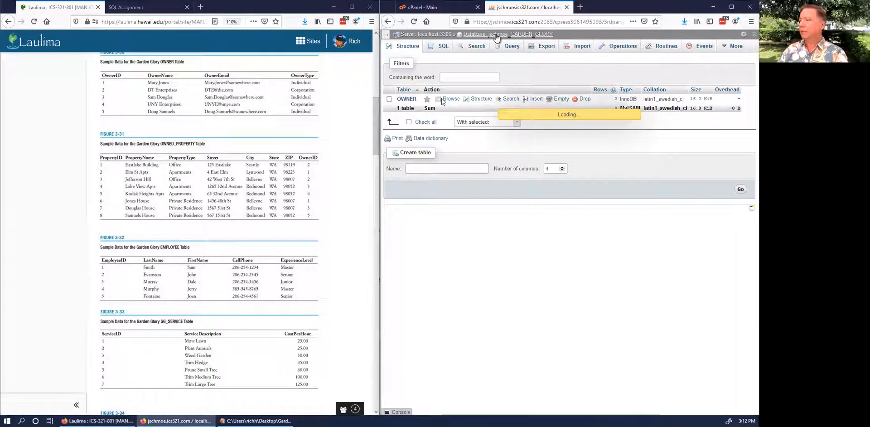
click(428, 169)
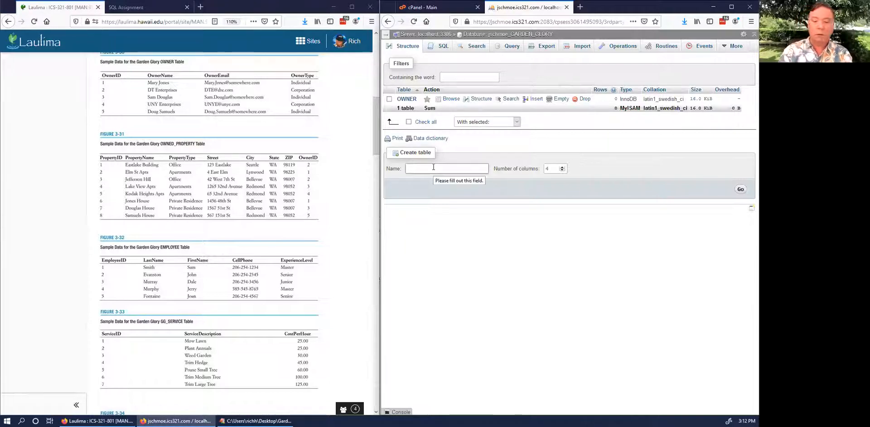
text(OWNED_PROPERTY)
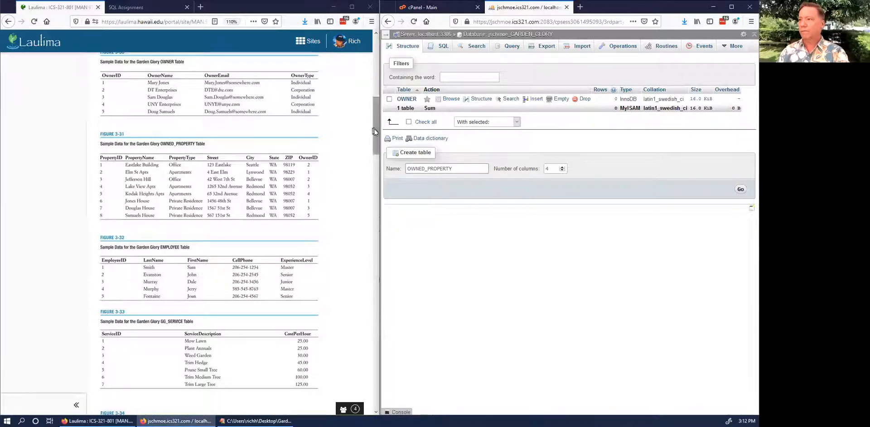
Set the new OWNED_PROPERTY table to 8 columns and open its column definition form
scroll(375, 130, down, 3)
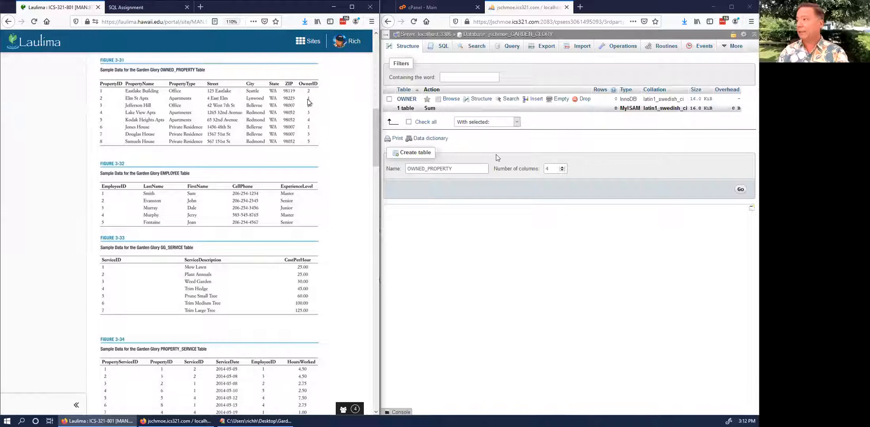
click(562, 167)
click(563, 168)
click(562, 167)
click(563, 168)
click(741, 189)
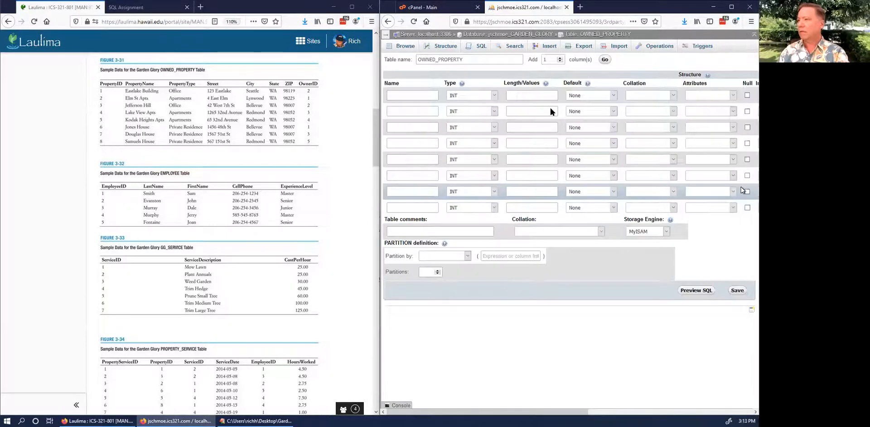
Name the first three columns of OWNED_PROPERTY PropertyID, PropertyName and PropertyType
click(407, 97)
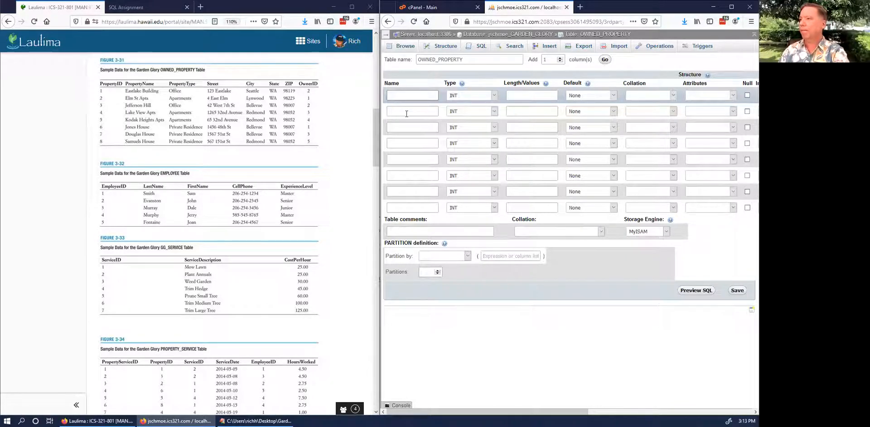
text(p)
click(407, 96)
key(BackSpace)
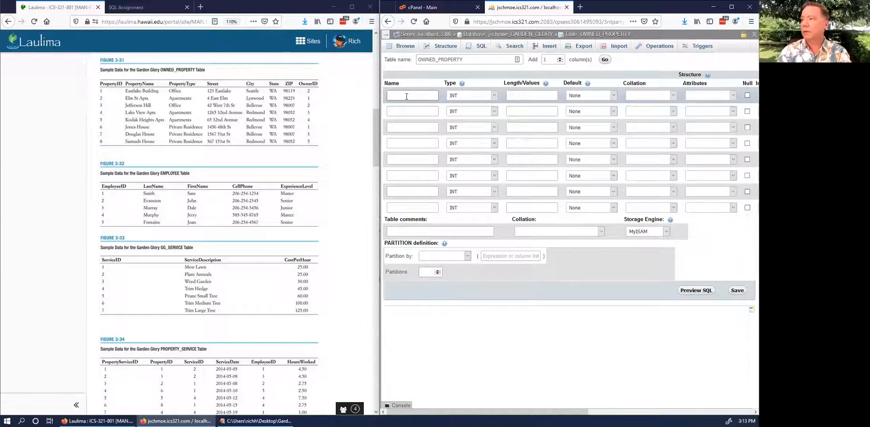
text(PropertyID)
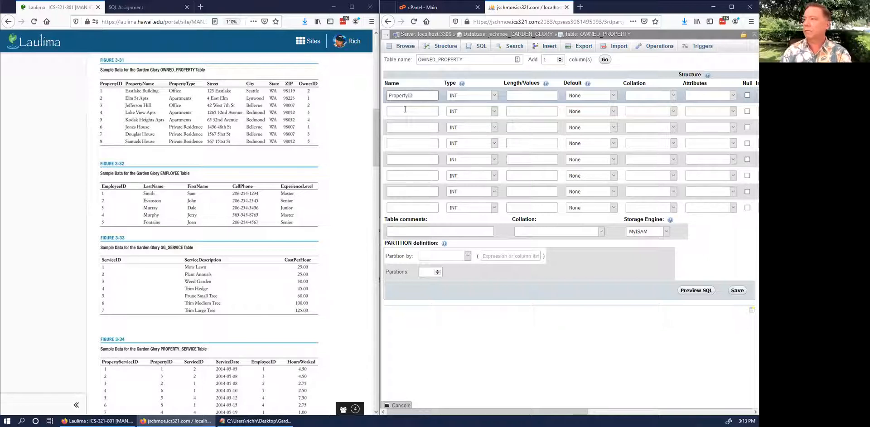
click(406, 109)
text(Pro)
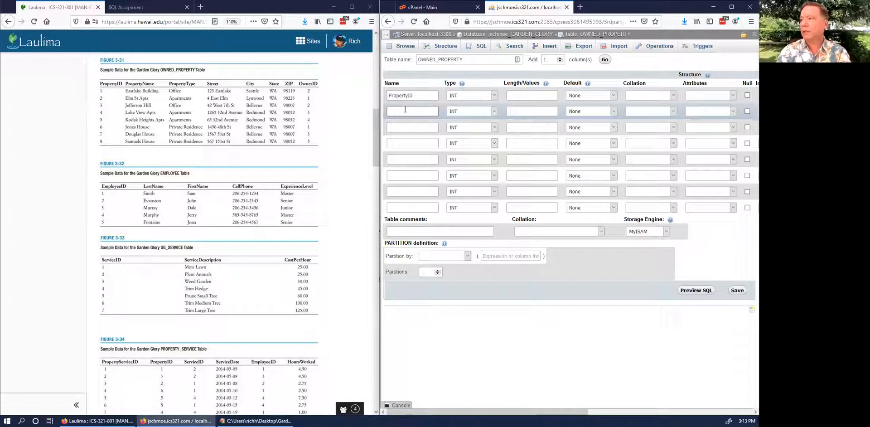
text(pertyName)
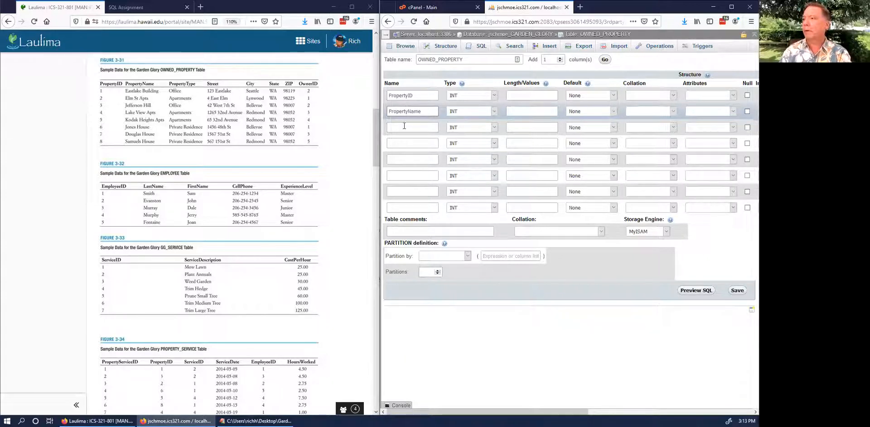
click(404, 127)
text(P)
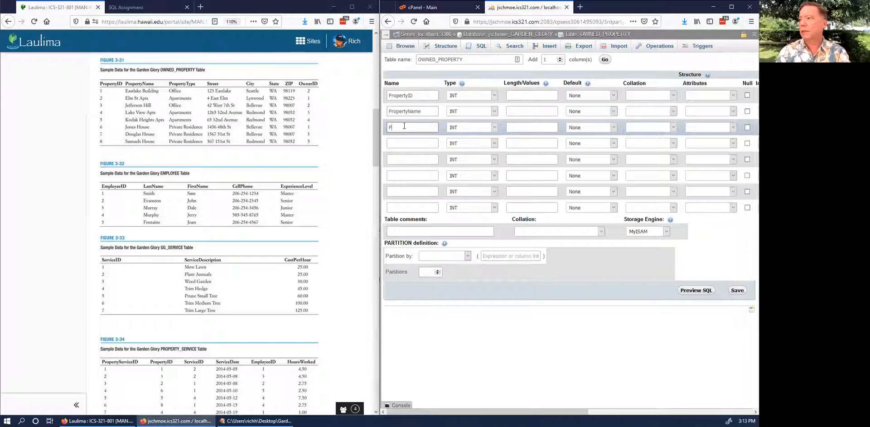
text(ropertyType)
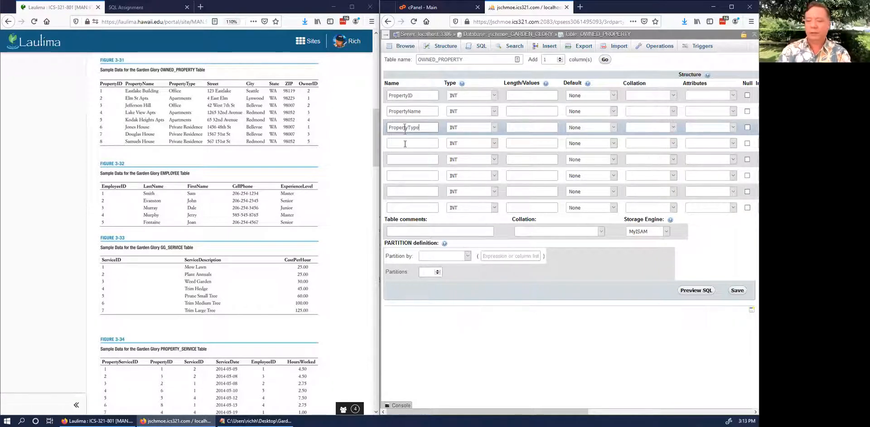
Name the remaining five columns of OWNED_PROPERTY Street, City, State, ZIP and OwnerID
click(405, 143)
text(Street)
click(405, 159)
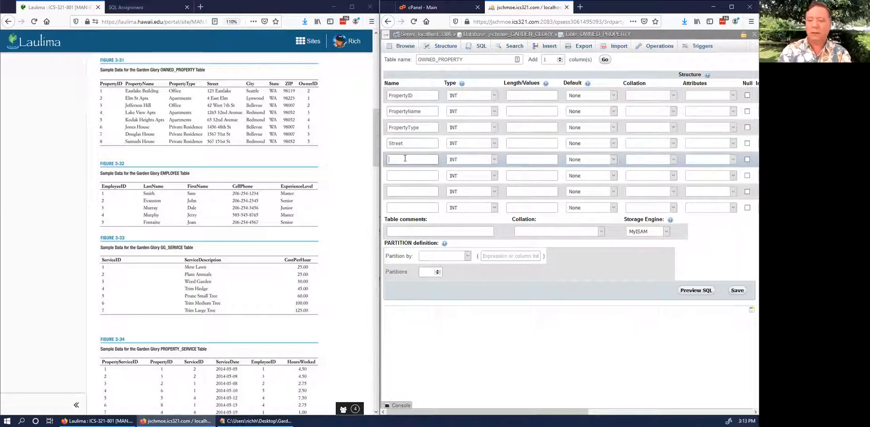
text(City)
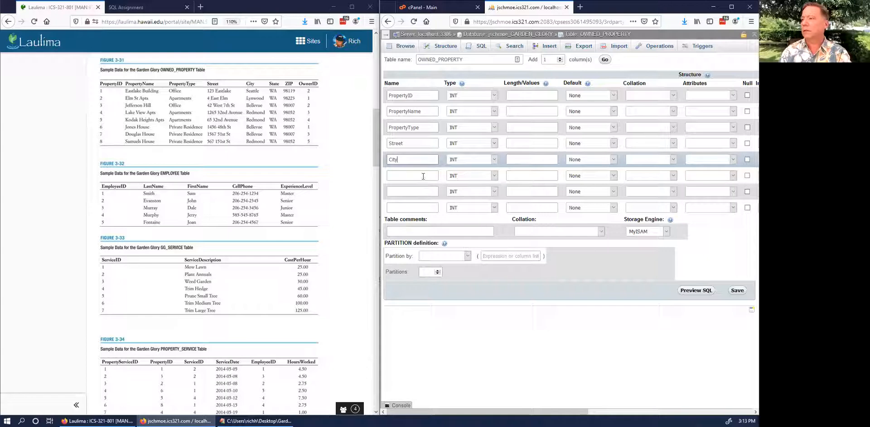
click(423, 176)
text(State)
click(422, 192)
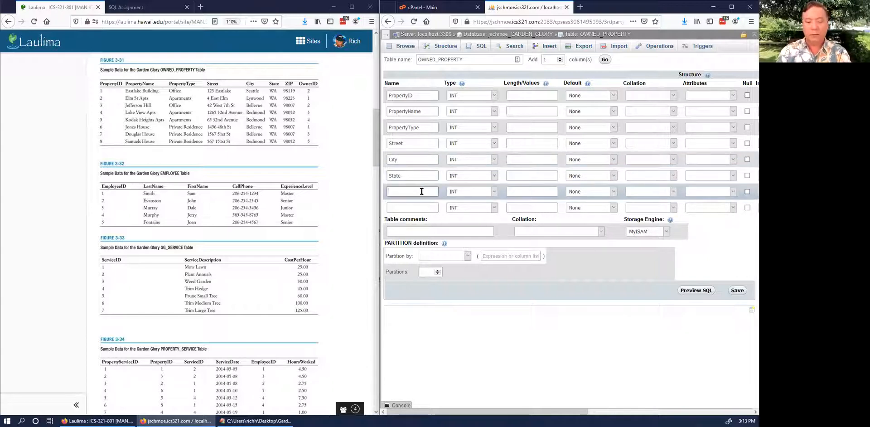
text(ZIP)
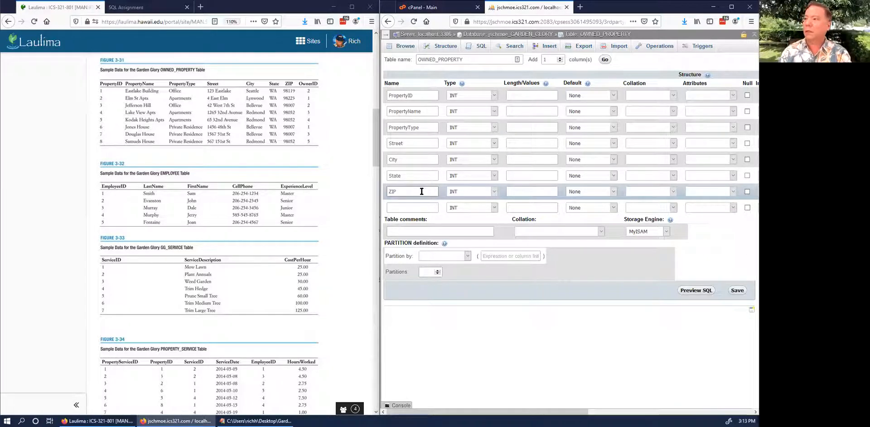
click(418, 210)
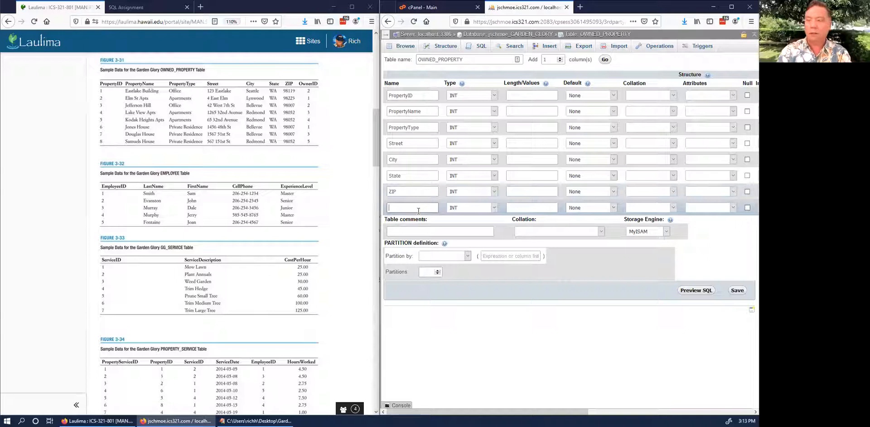
text(OwnerID)
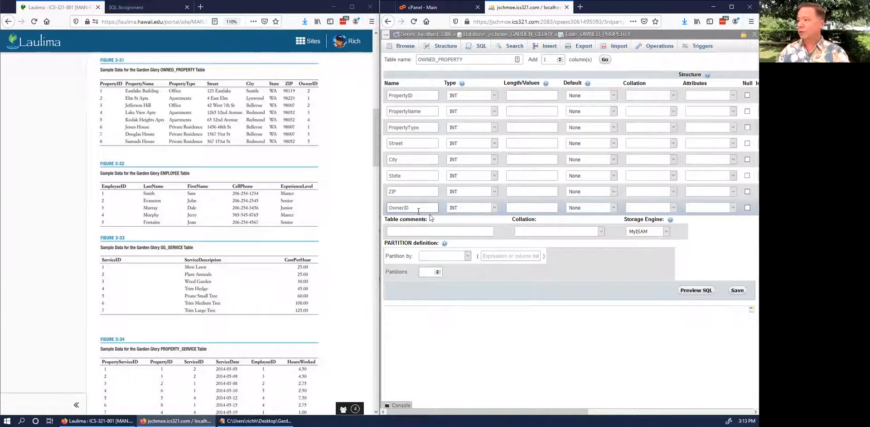
Set the data type of the ZIP, State, City and Street columns to VARCHAR
click(477, 191)
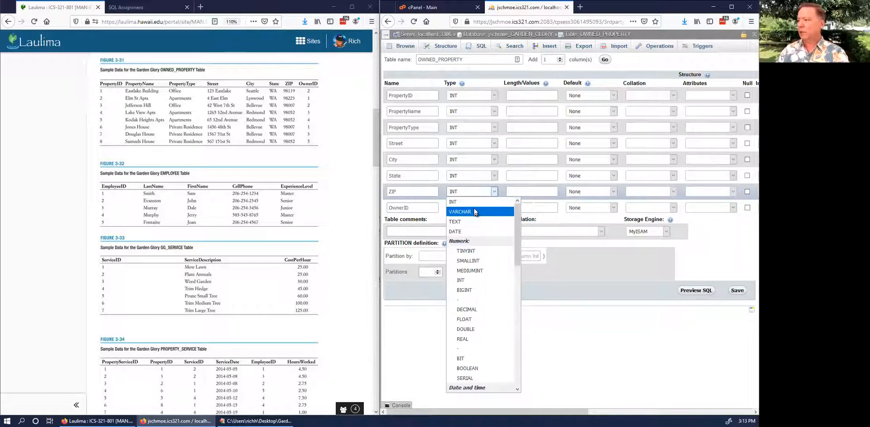
click(475, 211)
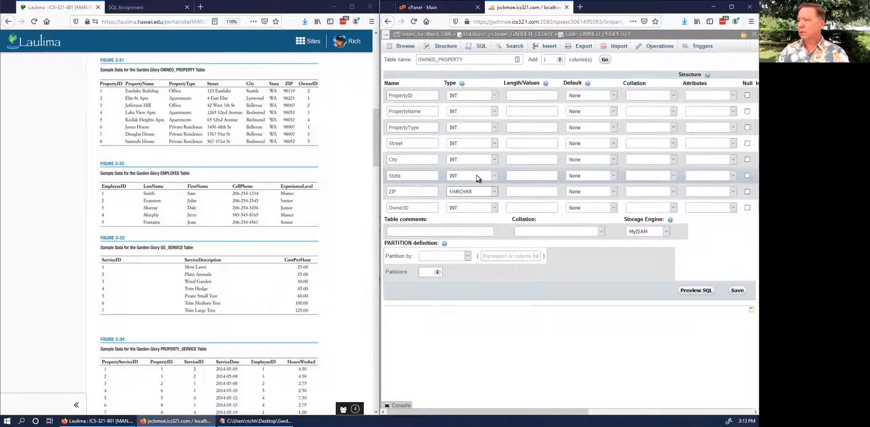
click(477, 175)
click(479, 174)
click(478, 172)
click(479, 181)
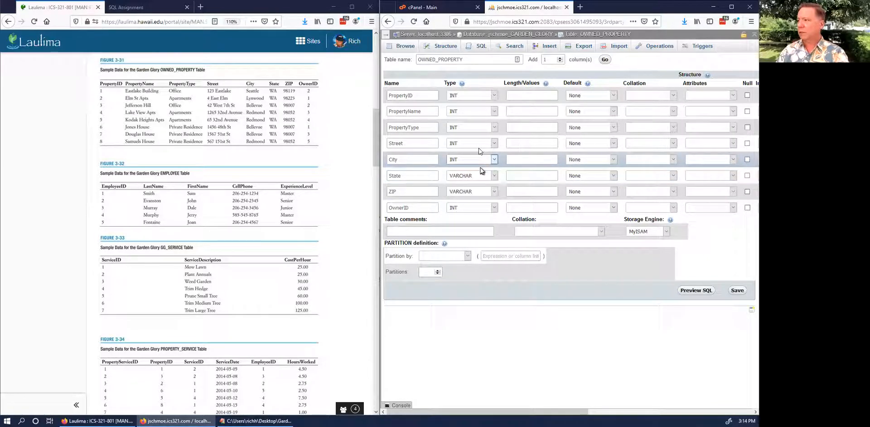
click(479, 144)
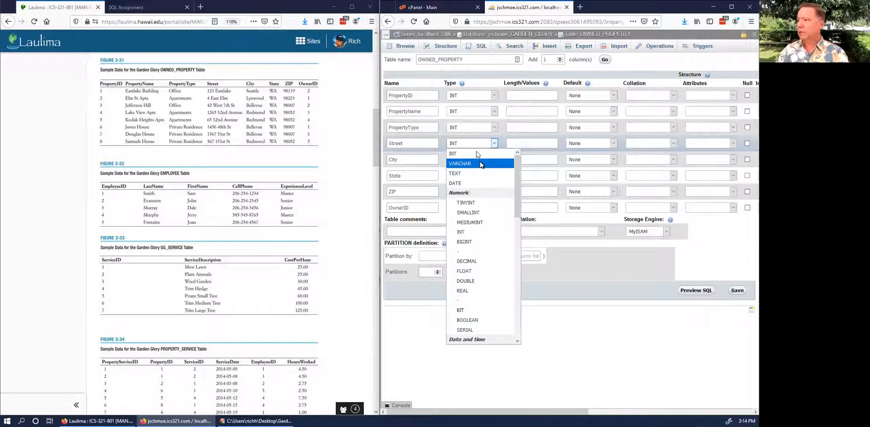
click(480, 163)
Set the data type of the PropertyType and PropertyName columns to VARCHAR
click(480, 129)
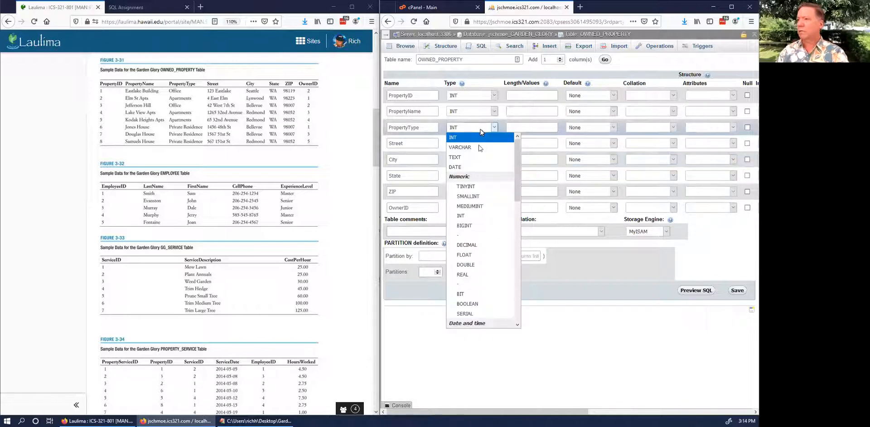
click(480, 129)
key(v)
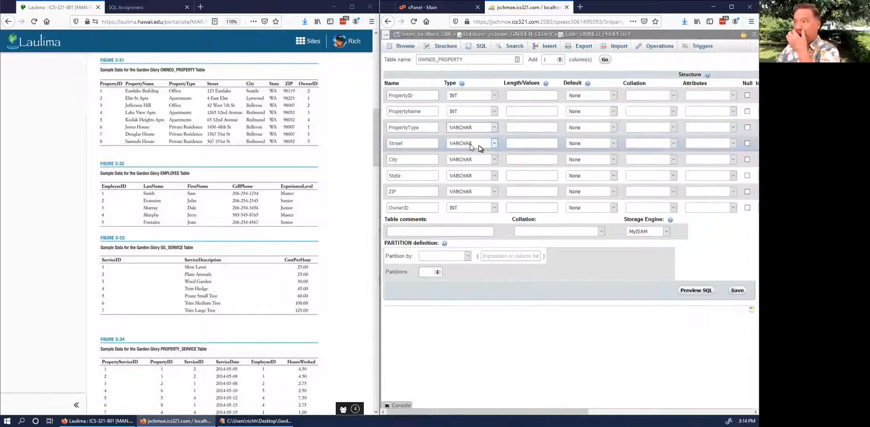
click(481, 111)
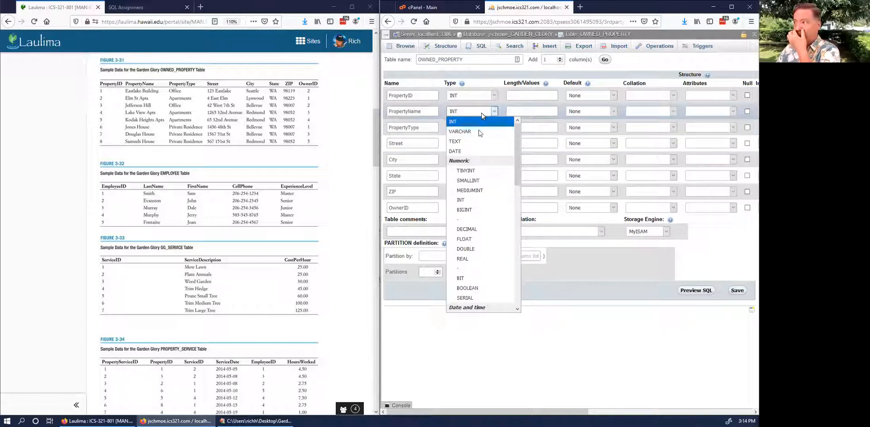
click(480, 131)
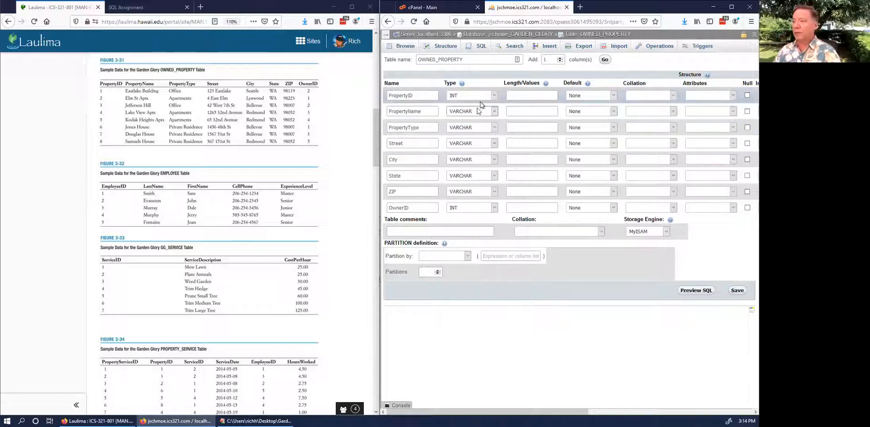
Make PropertyID the auto-incrementing primary key of OWNED_PROPERTY
drag(372, 138, 371, 251)
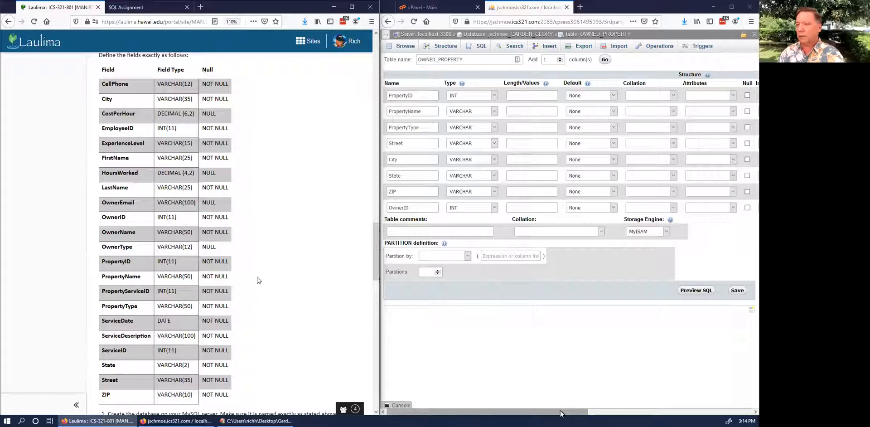
scroll(254, 290, up, 4)
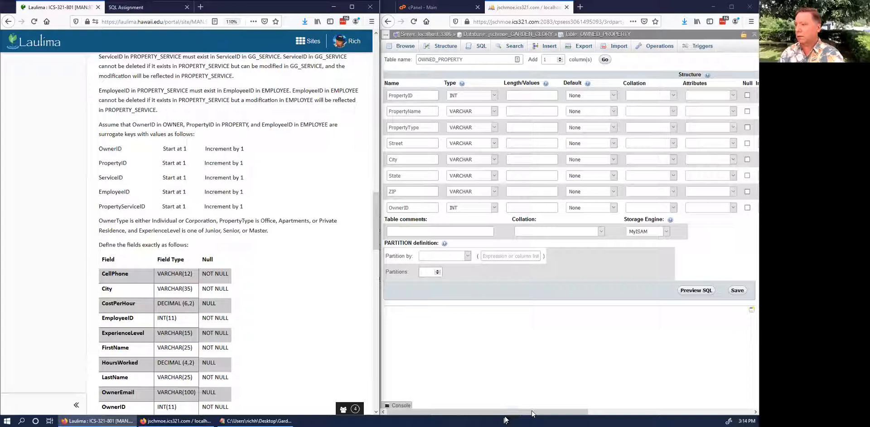
drag(515, 414, 593, 410)
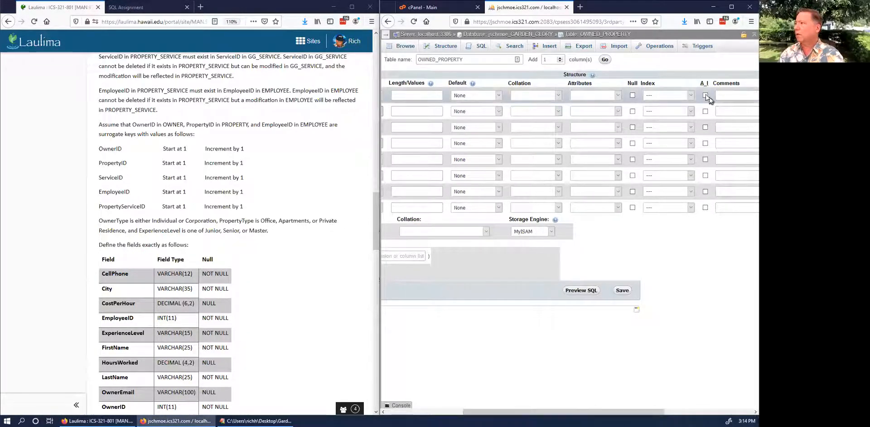
click(705, 95)
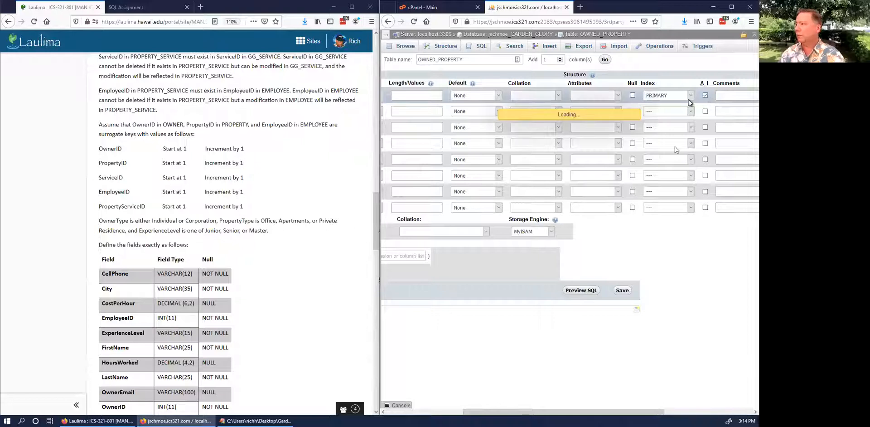
click(612, 271)
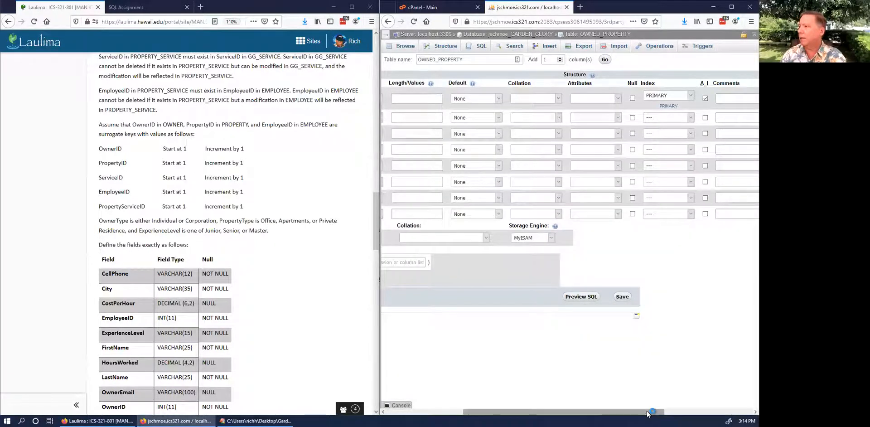
Set the length of the PropertyName and PropertyType columns to 50, following the assignment's field definitions
drag(648, 412, 605, 413)
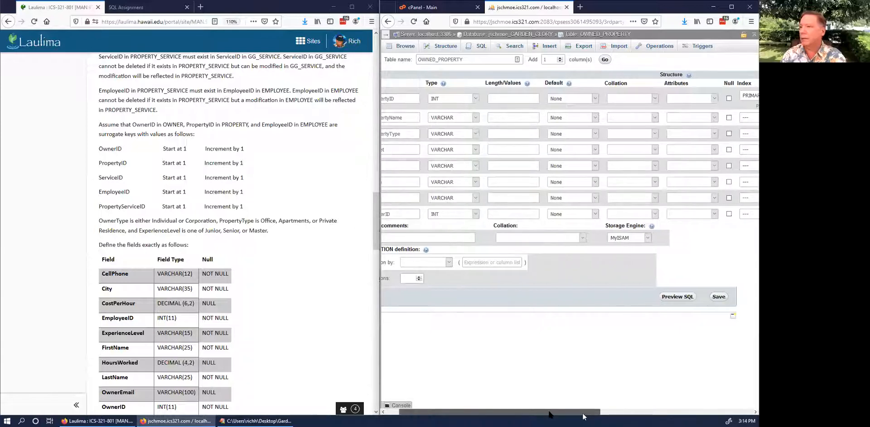
drag(583, 412, 564, 412)
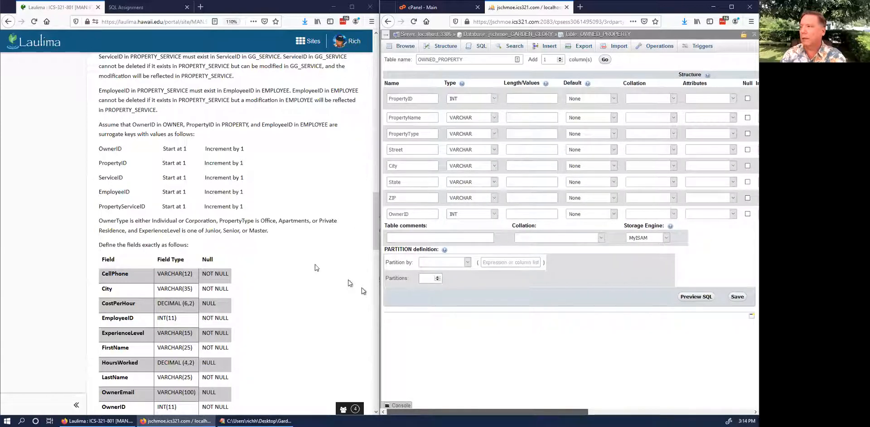
scroll(315, 266, down, 3)
scroll(315, 266, down, 1)
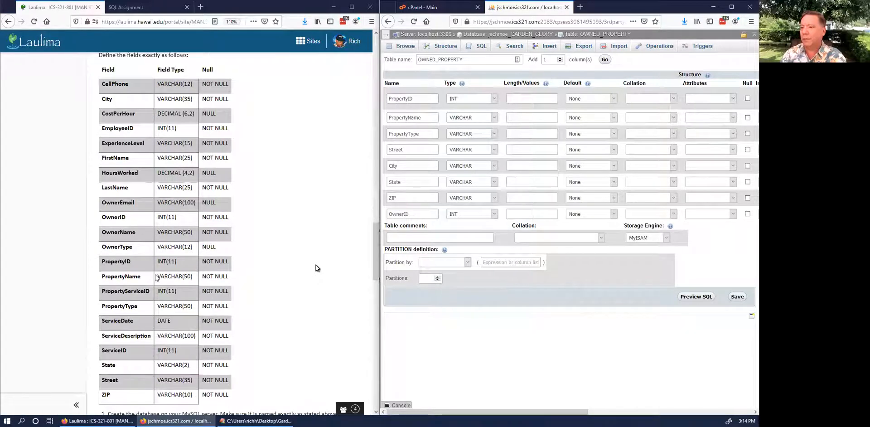
click(520, 119)
text(50)
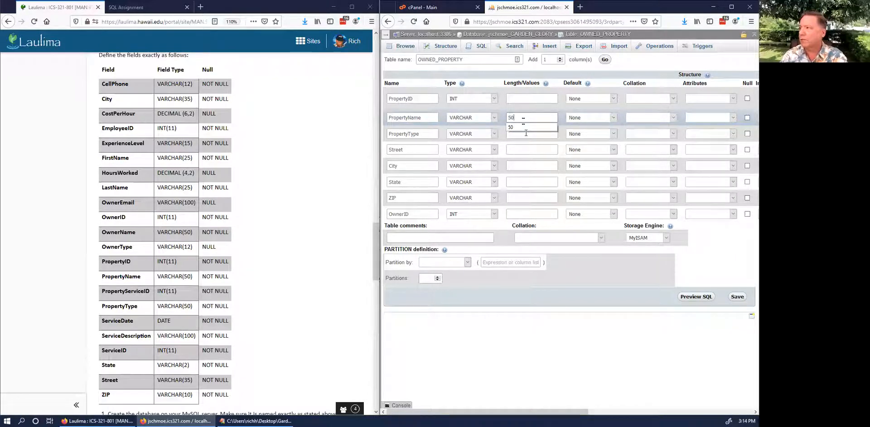
click(525, 132)
click(520, 134)
text(50)
Set the length of the Street and City columns to 35
click(518, 149)
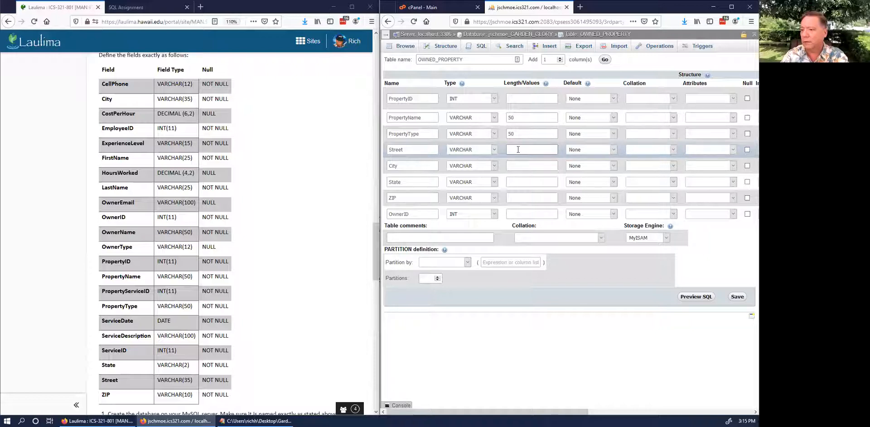
text(3)
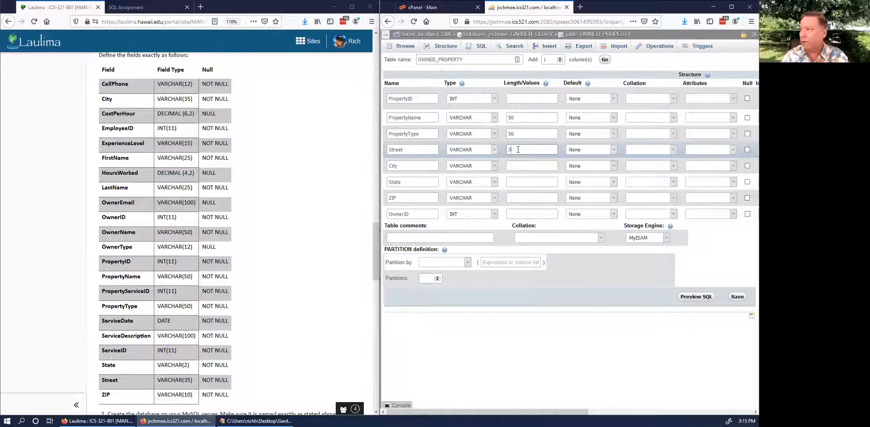
text(5)
click(518, 166)
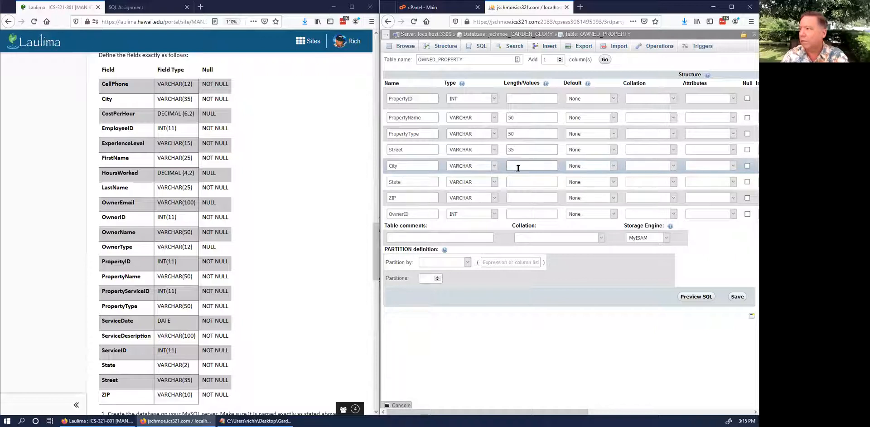
text(35)
Set the length of the State column to 2 and the ZIP column to 10
click(520, 182)
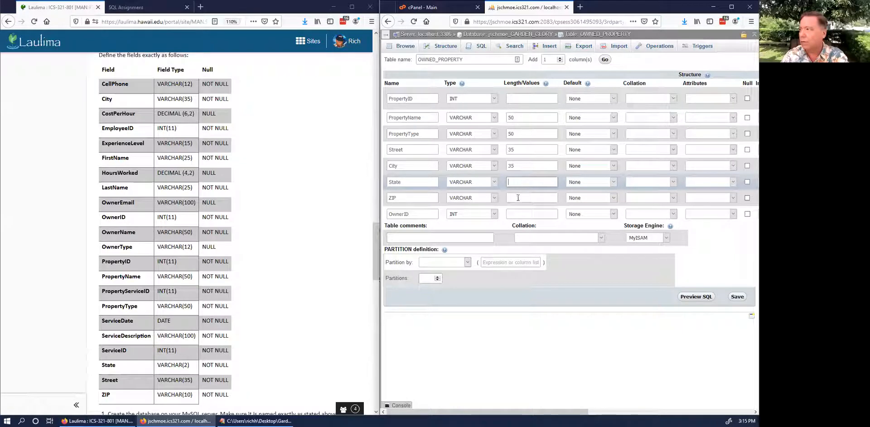
text(2)
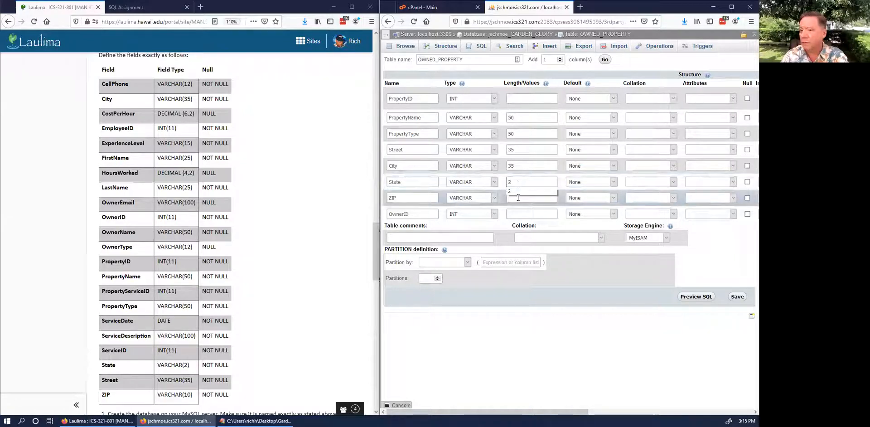
click(518, 198)
text(10)
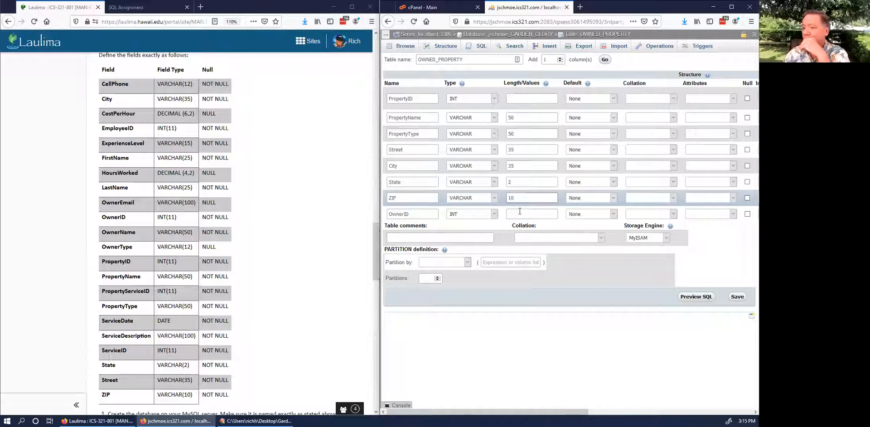
click(519, 211)
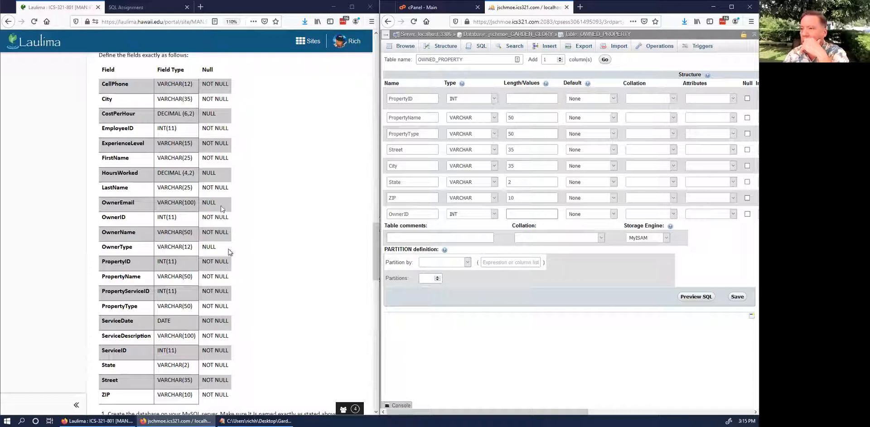
Choose InnoDB as the storage engine for OWNED_PROPERTY and save the table
click(639, 238)
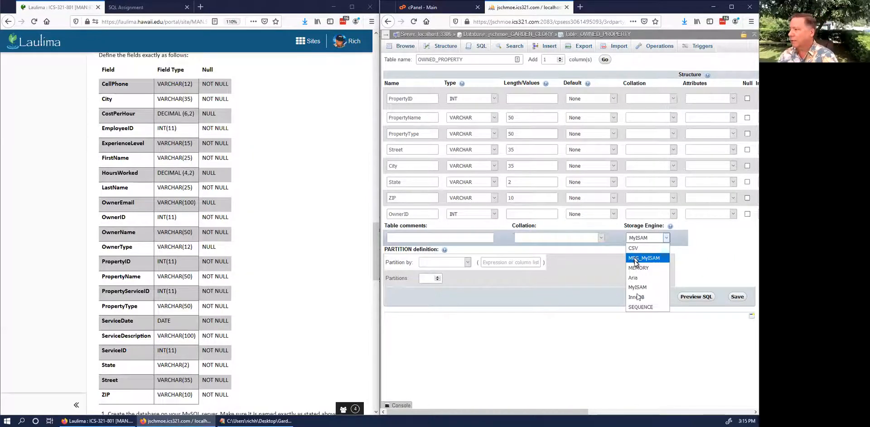
click(696, 275)
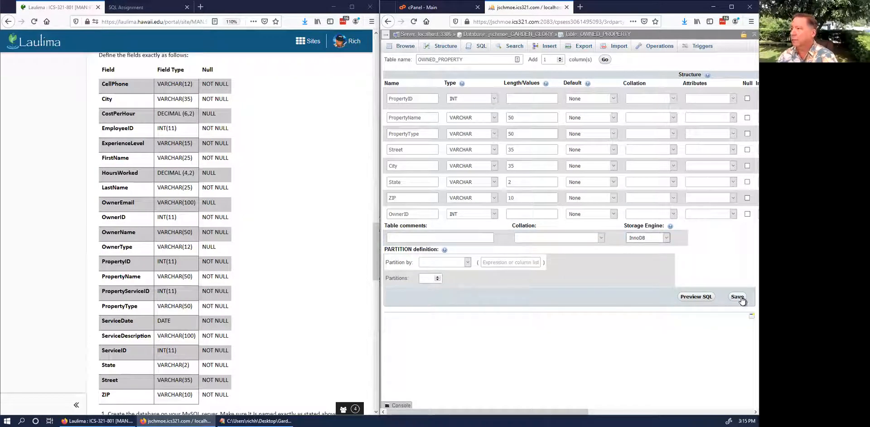
click(738, 296)
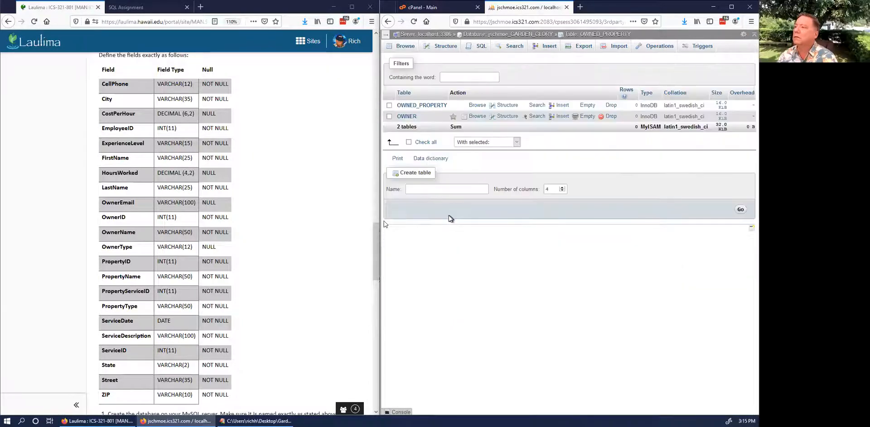
Return to the GARDEN_GLORY database and start a new table named EMPLOYEE with five columns
drag(375, 233, 374, 137)
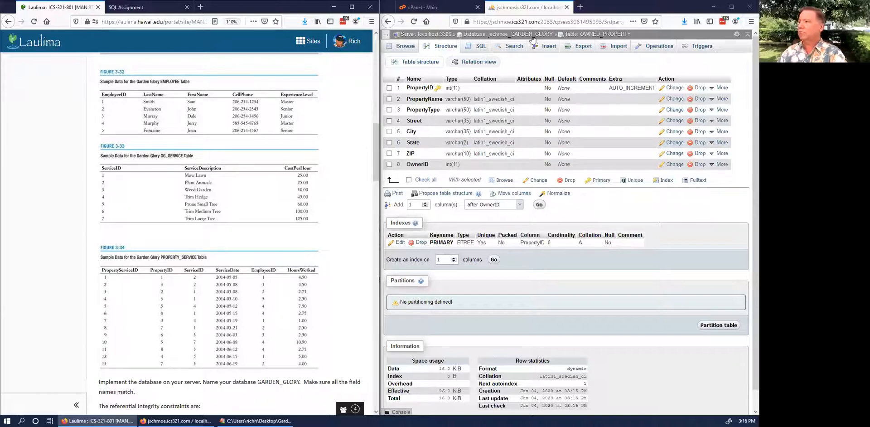
click(505, 34)
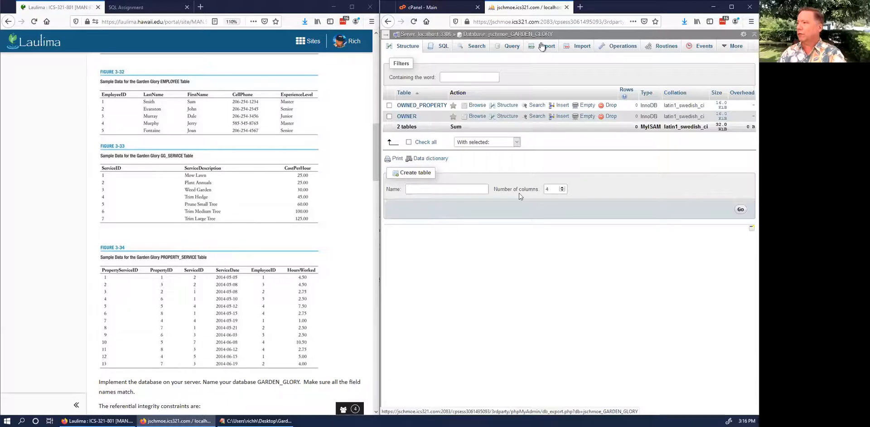
click(461, 188)
text(EMPLOYEE)
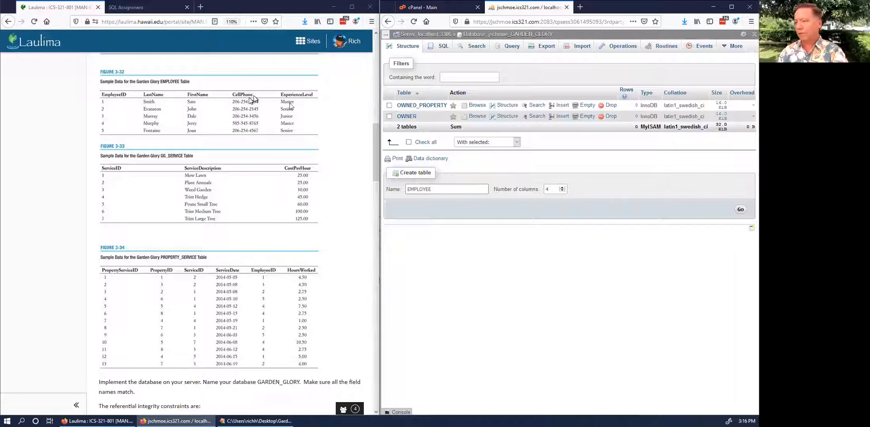
click(563, 188)
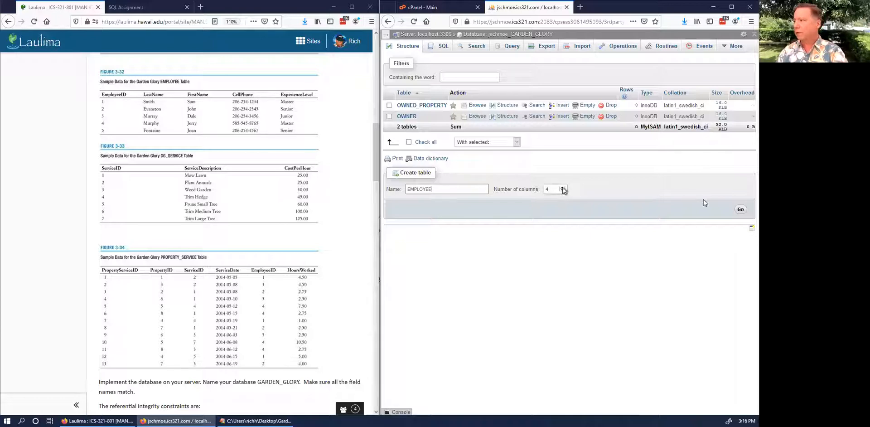
click(741, 210)
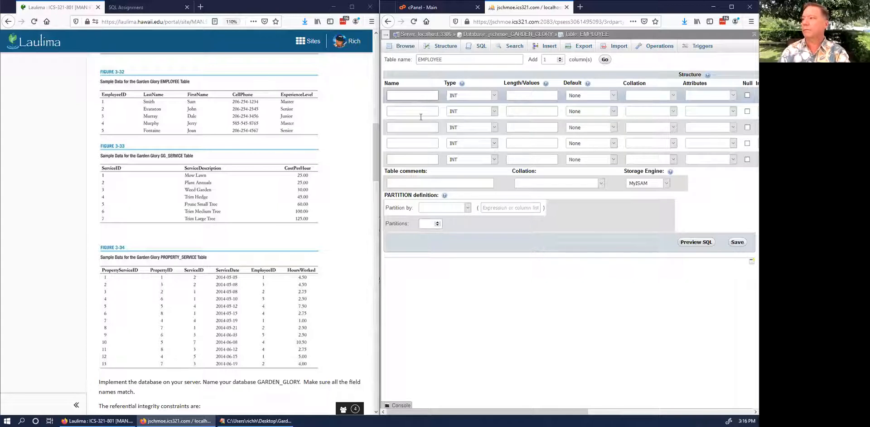
Name the first two columns of EMPLOYEE EmployeeID and LastName
click(416, 100)
text(E)
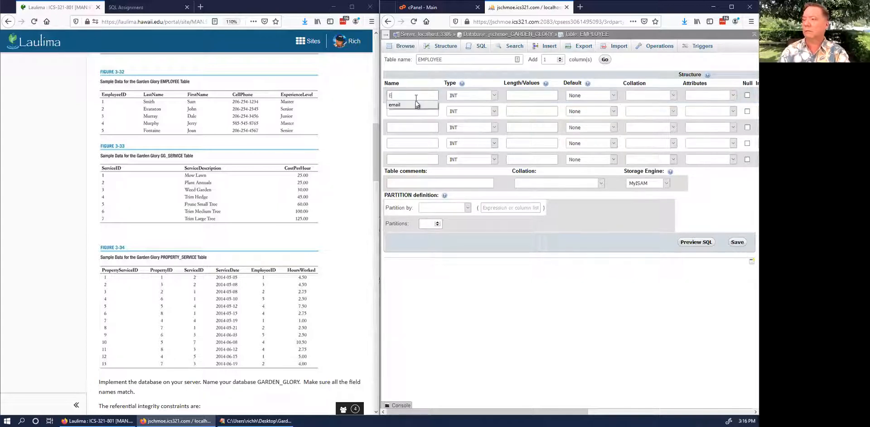
text(mpl)
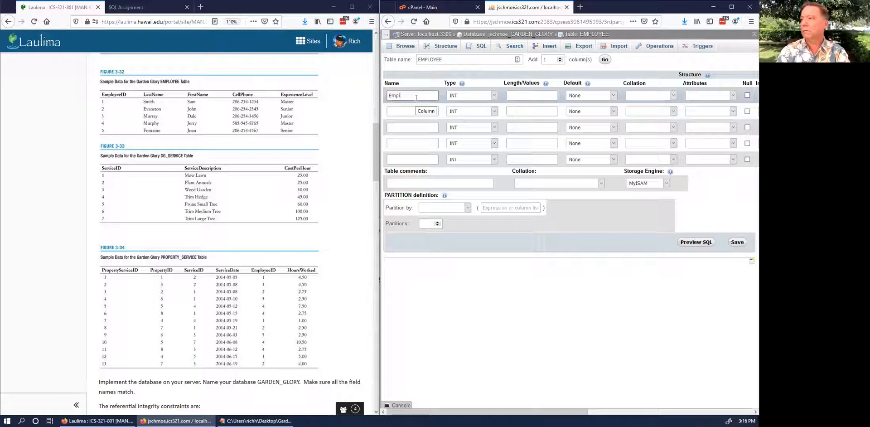
text(oyeeID)
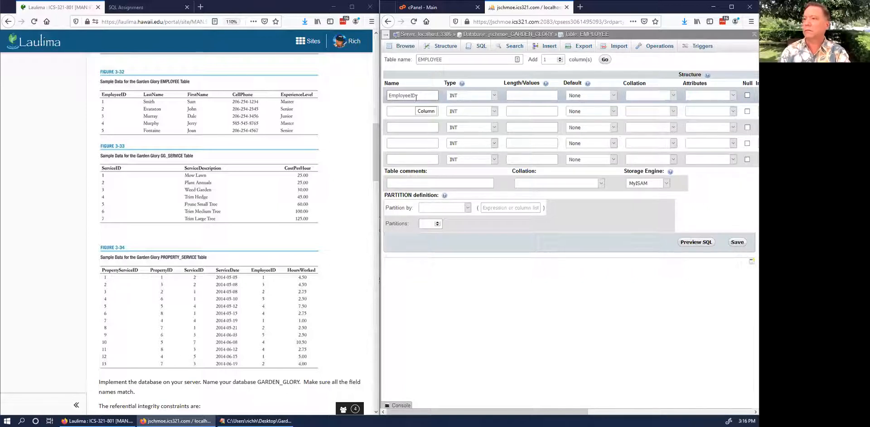
click(407, 113)
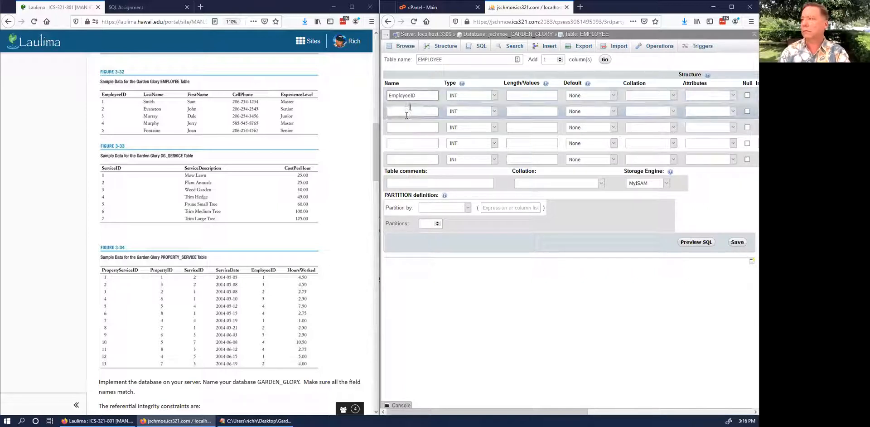
text(LastName)
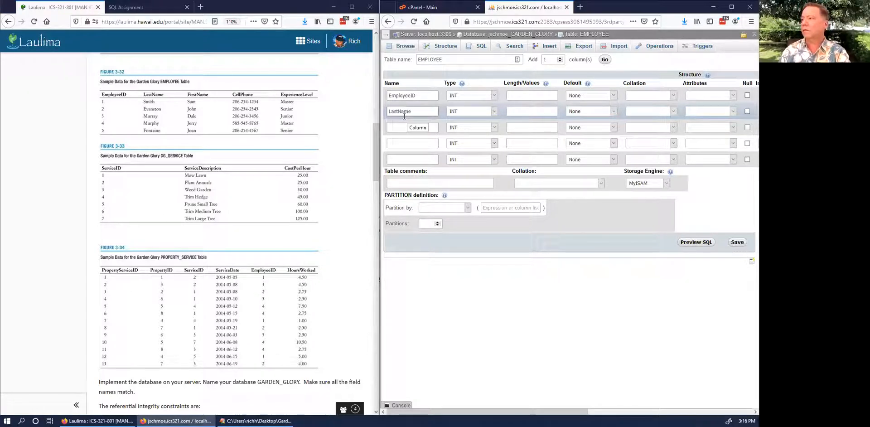
Name the remaining three columns of EMPLOYEE FirstName, CellPhone and ExperienceLevel
click(403, 127)
text(FirstName)
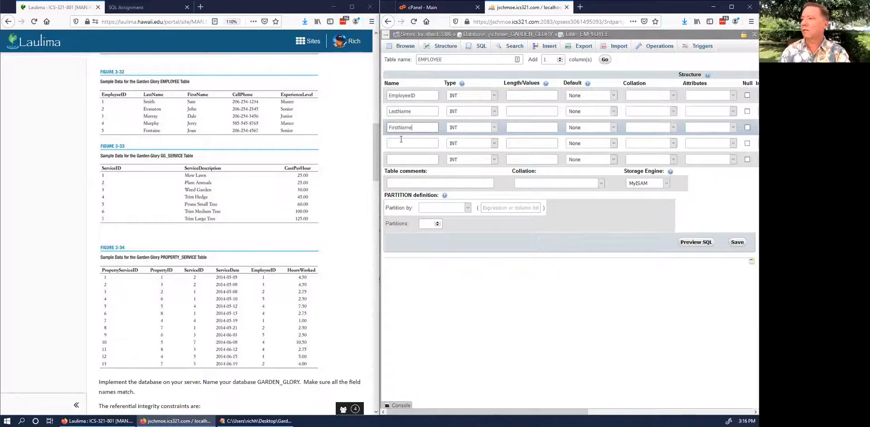
click(400, 143)
text(CellPhone)
click(397, 160)
text(ExperienceLevel)
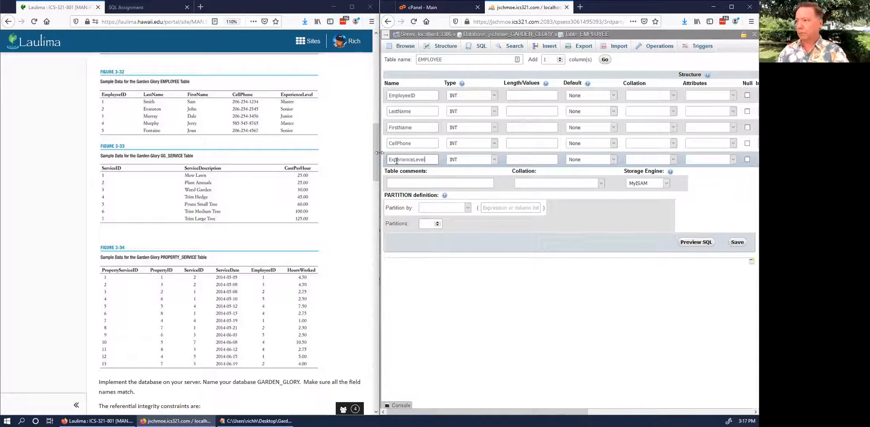
Set the storage engine of the EMPLOYEE table to InnoDB
click(646, 184)
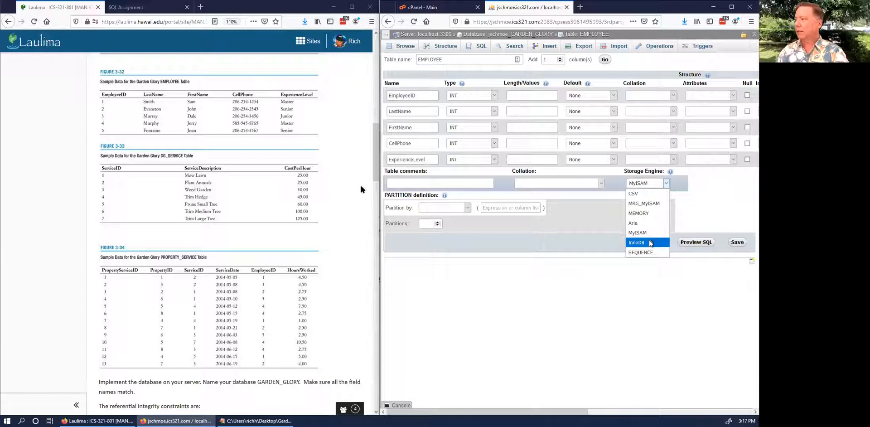
click(650, 242)
Enable auto-increment for the EmployeeID column of EMPLOYEE
drag(489, 413, 645, 408)
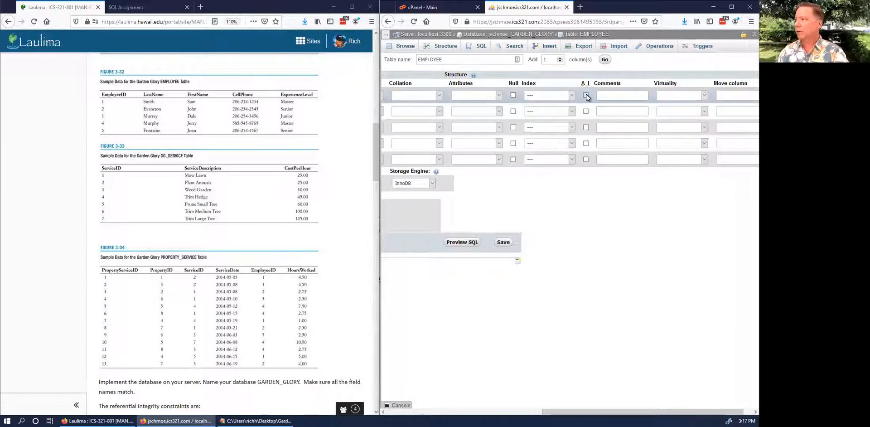
Make EmployeeID the auto-incrementing primary key of the EMPLOYEE table
click(587, 96)
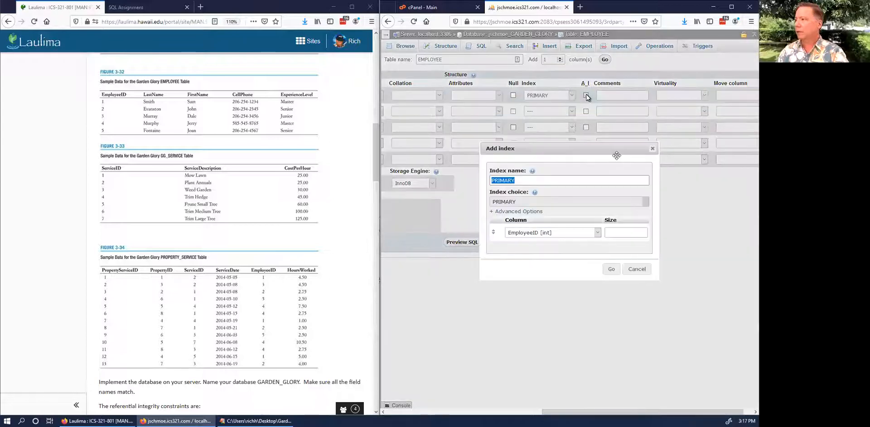
click(612, 269)
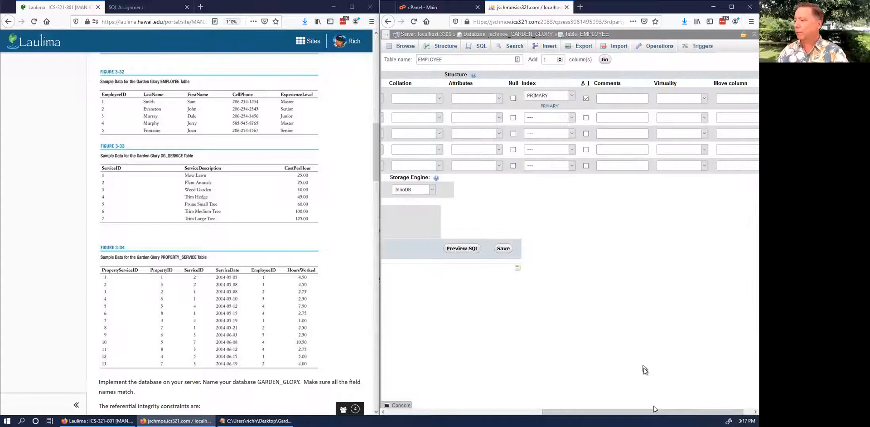
Set the length of the LastName and FirstName columns to 25, following the field definitions in the assignment
drag(653, 411, 478, 414)
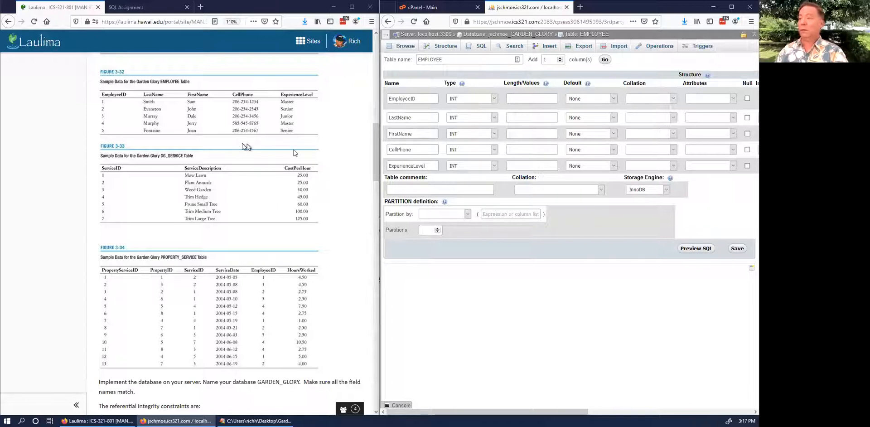
drag(376, 141, 360, 239)
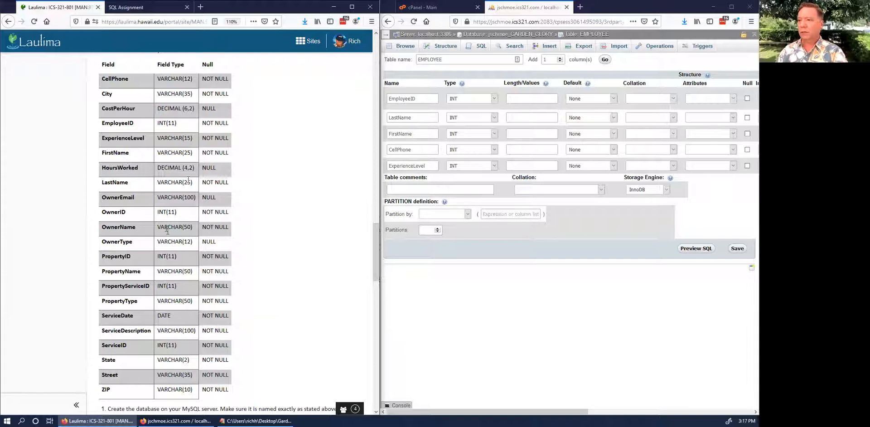
double_click(187, 182)
double_click(188, 153)
key(ctrl+c)
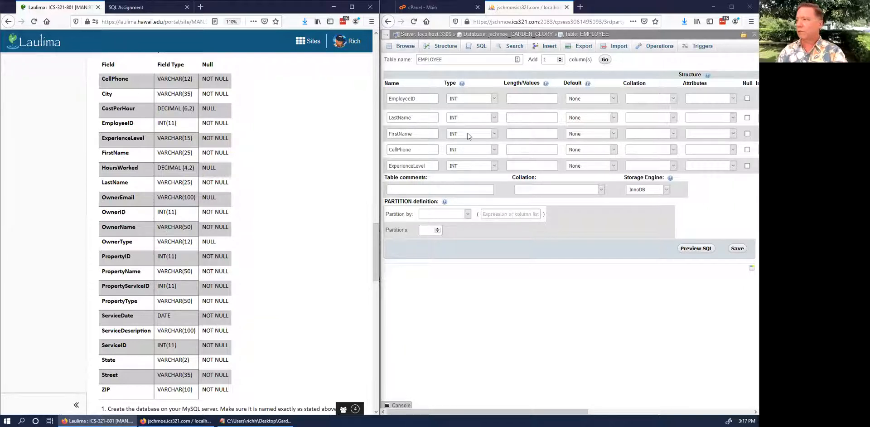
click(529, 119)
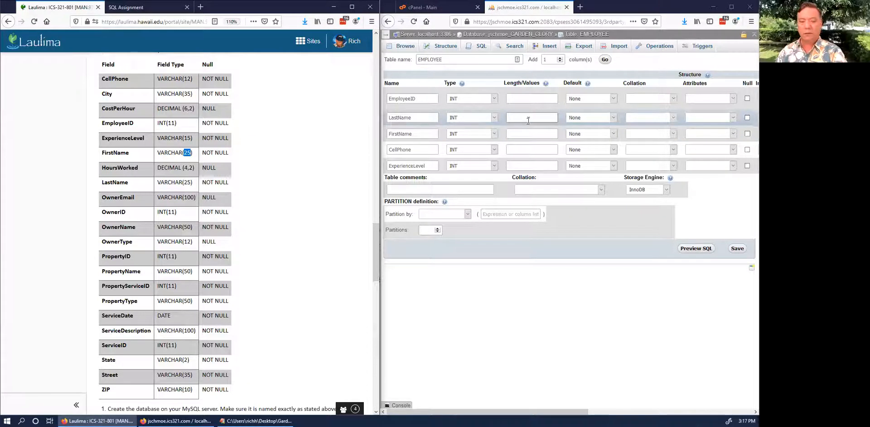
key(ctrl+v)
click(527, 134)
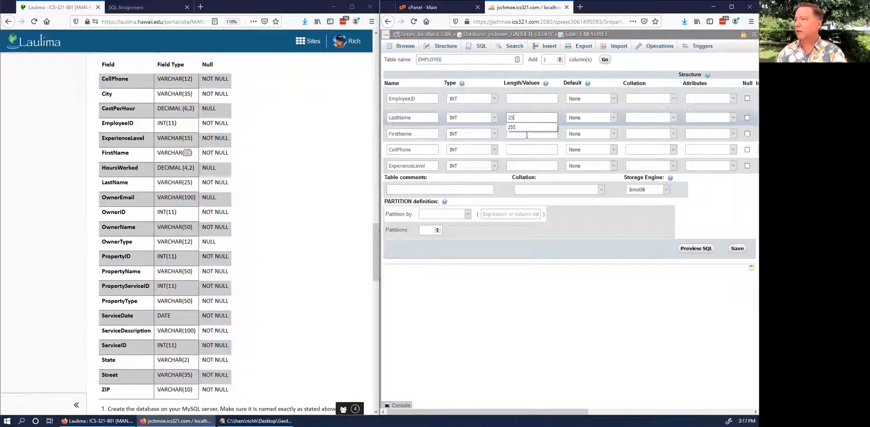
text(24)
key(BackSpace)
text(5)
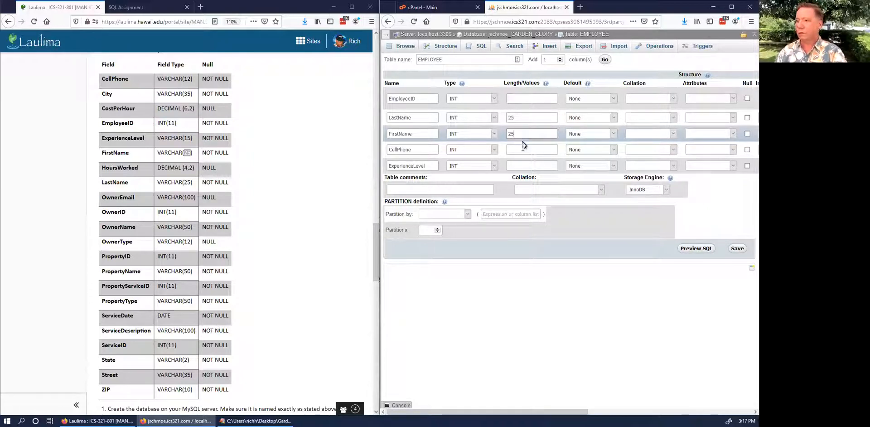
Set the CellPhone column's length to 12 and the ExperienceLevel column's length to 15
click(523, 147)
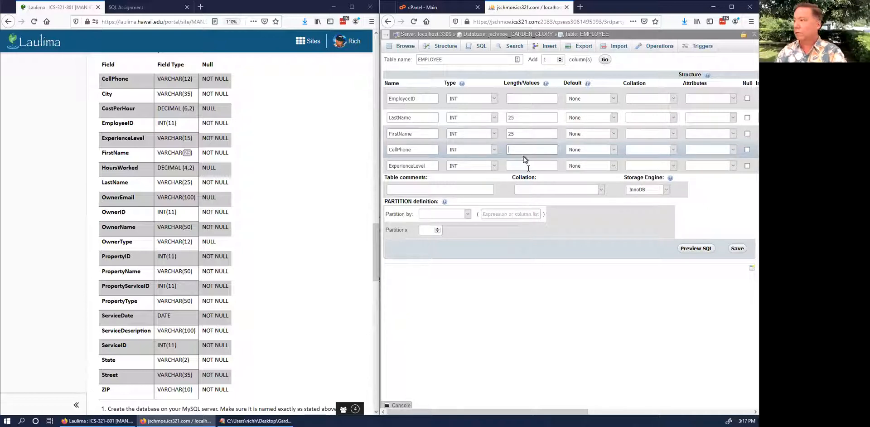
text(12)
click(528, 168)
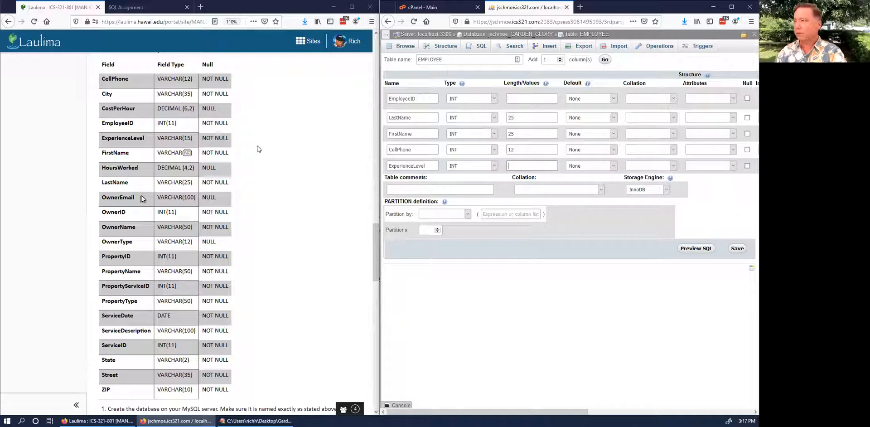
text(15)
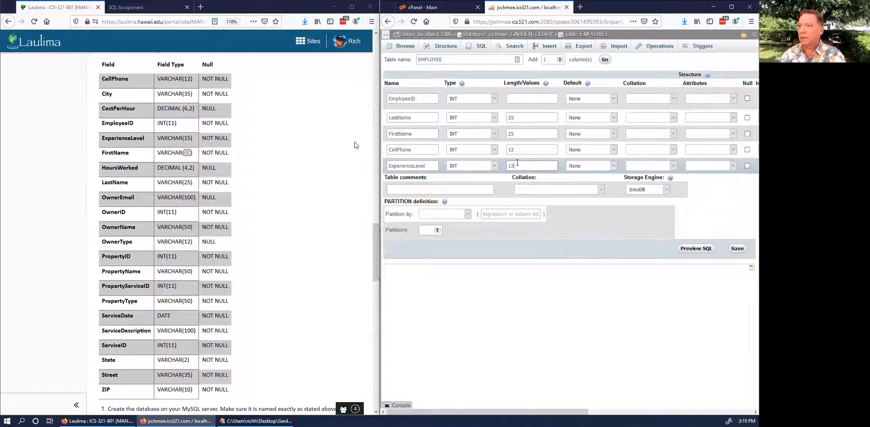
click(236, 122)
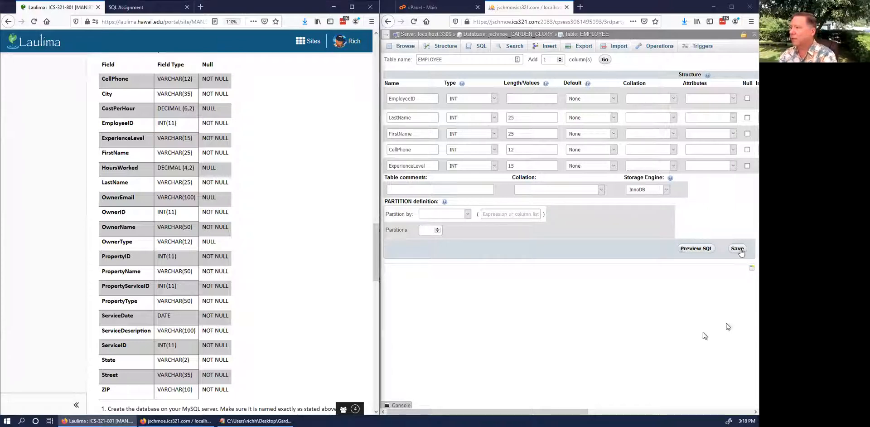
Save the EMPLOYEE table and return to the GARDEN_GLORY database's table list
click(740, 250)
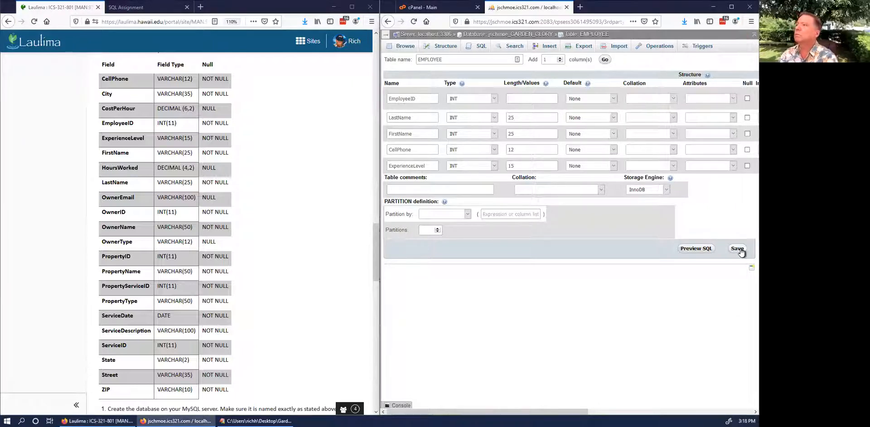
click(741, 250)
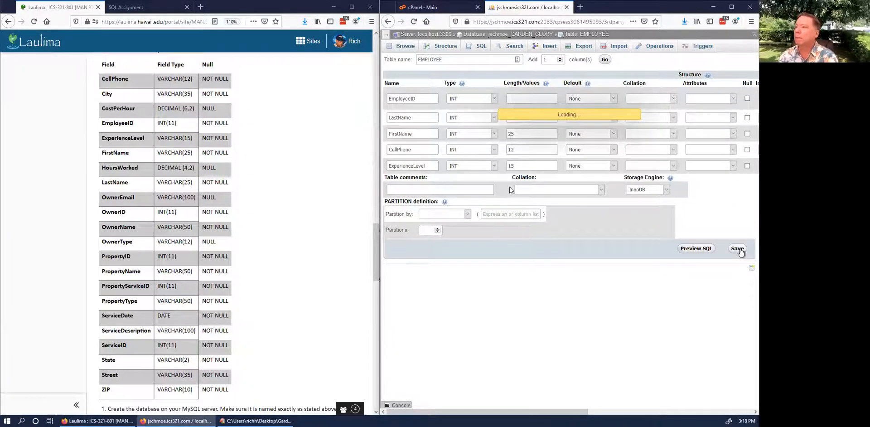
click(521, 35)
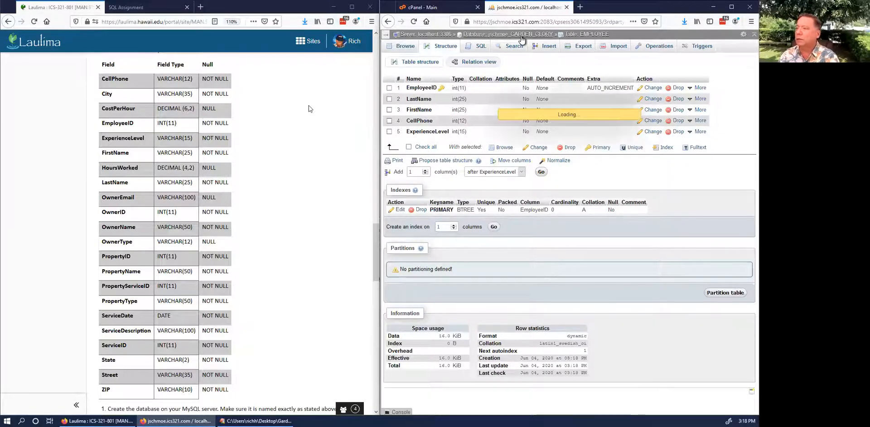
Start a new table named GG_SERVICE with 3 columns, matching the assignment's sample data
scroll(303, 143, up, 3)
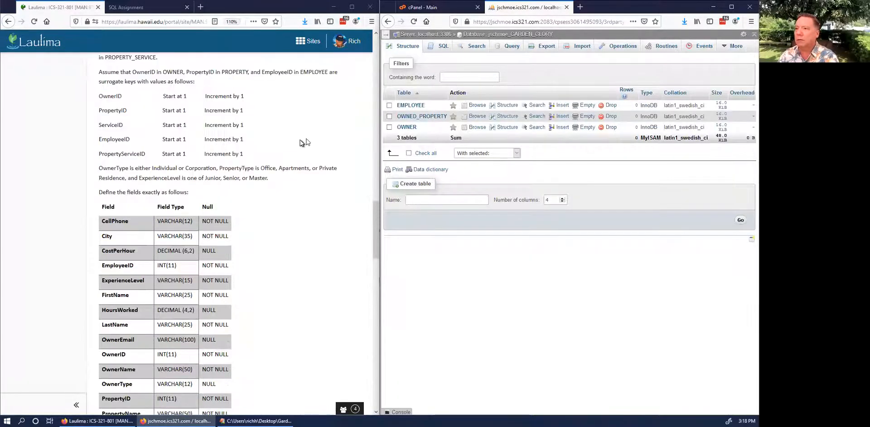
scroll(303, 142, down, 10)
scroll(307, 141, up, 4)
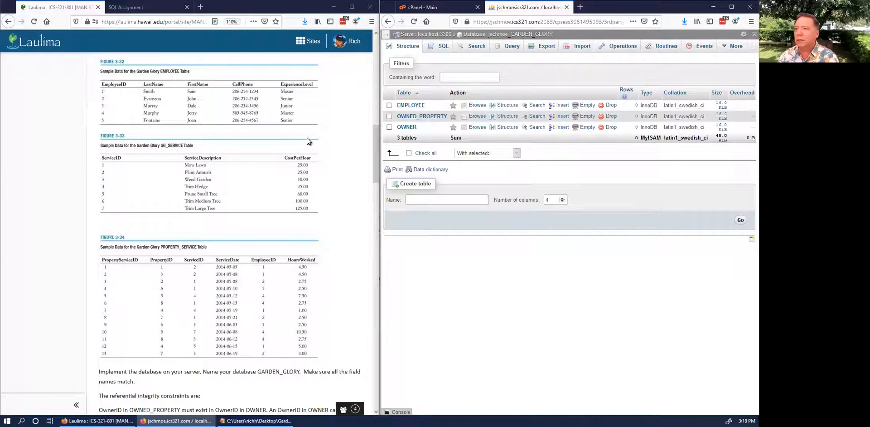
scroll(307, 141, up, 2)
scroll(308, 138, down, 2)
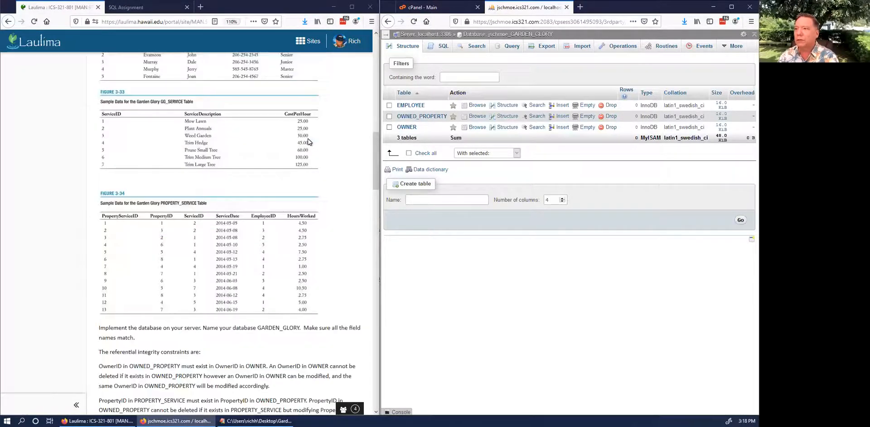
scroll(308, 138, down, 1)
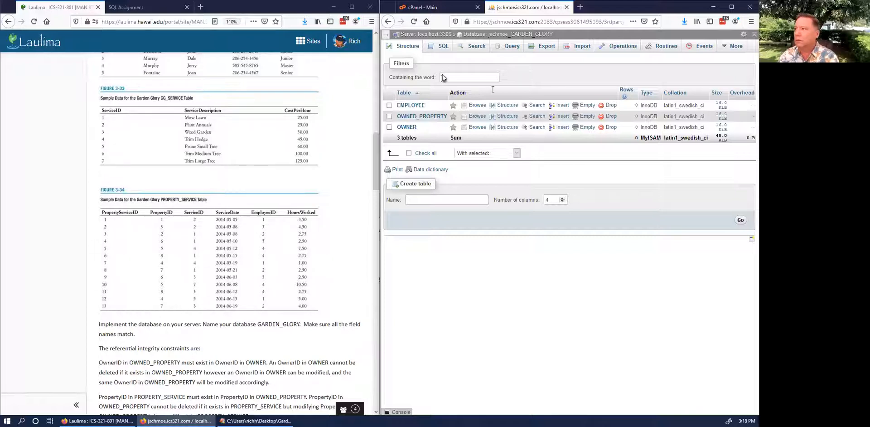
click(464, 199)
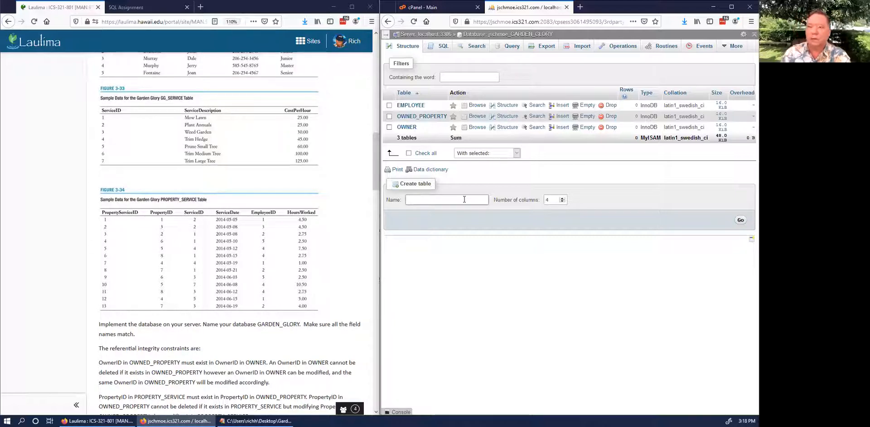
text(GG_SERVICE)
key(Tab)
text(3)
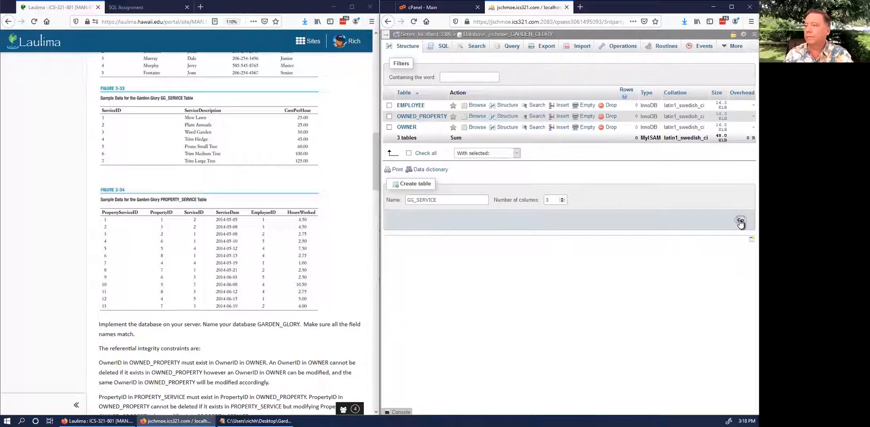
click(740, 222)
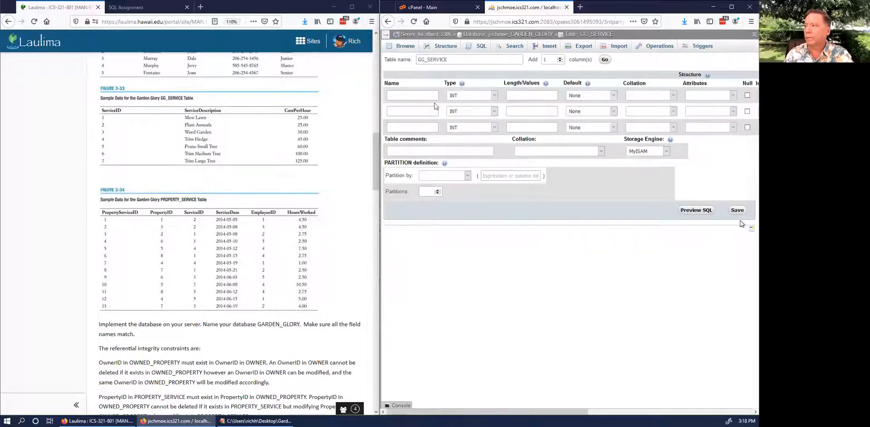
Name the three GG_SERVICE columns ServiceID, ServiceDescription and CostPerHour
click(420, 97)
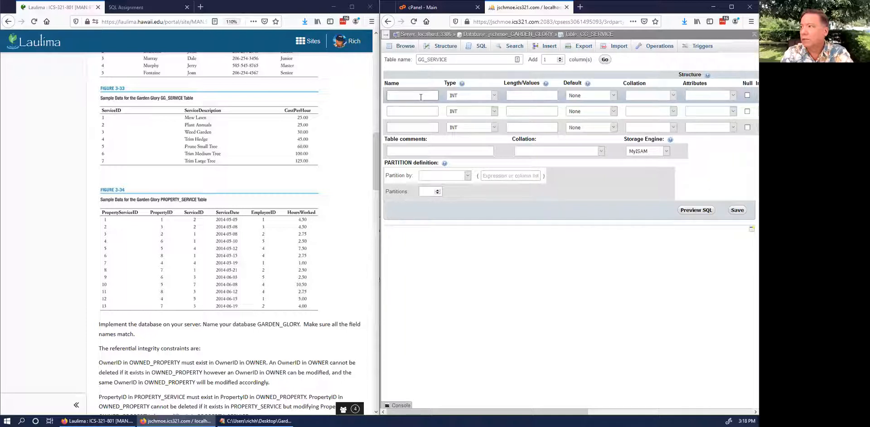
text(ServiceID)
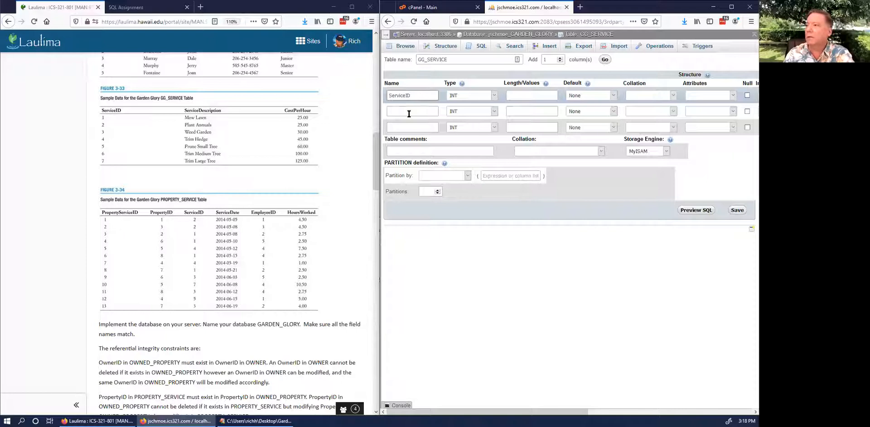
click(409, 112)
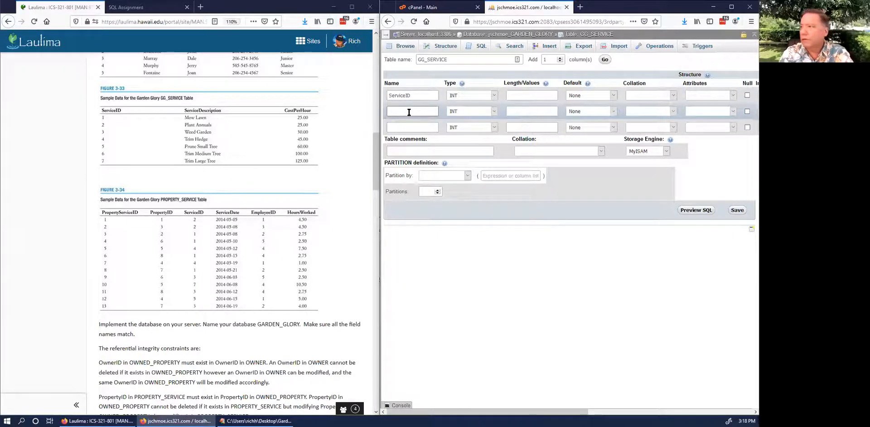
text(Servi)
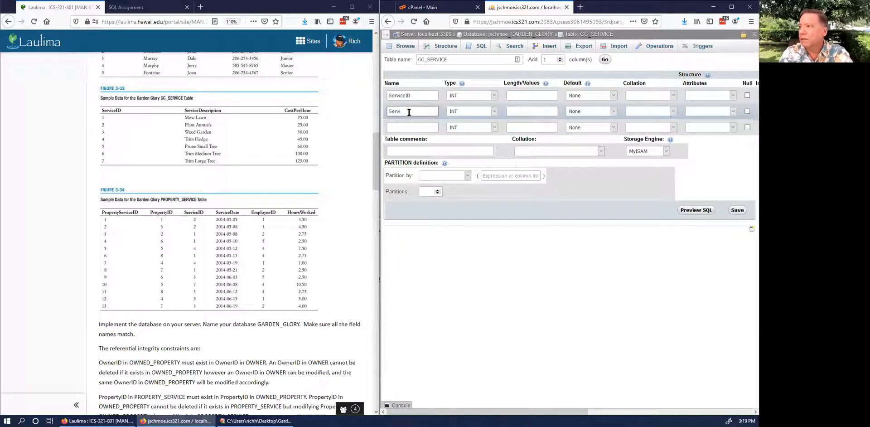
text(ceDescription)
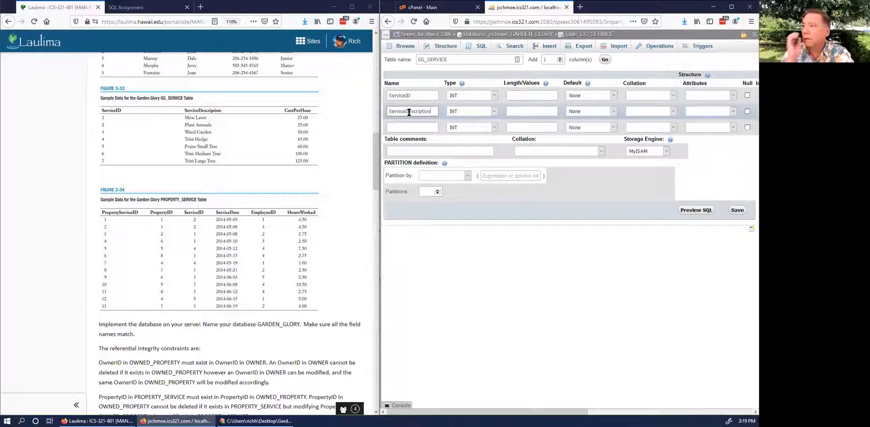
click(404, 127)
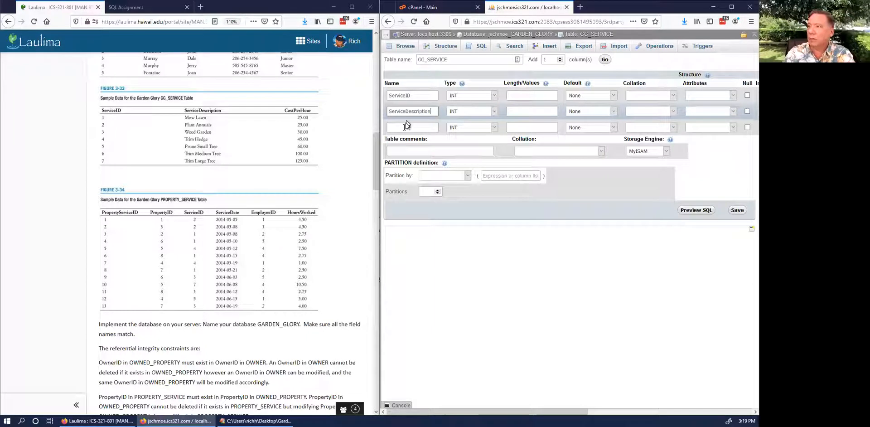
text(C)
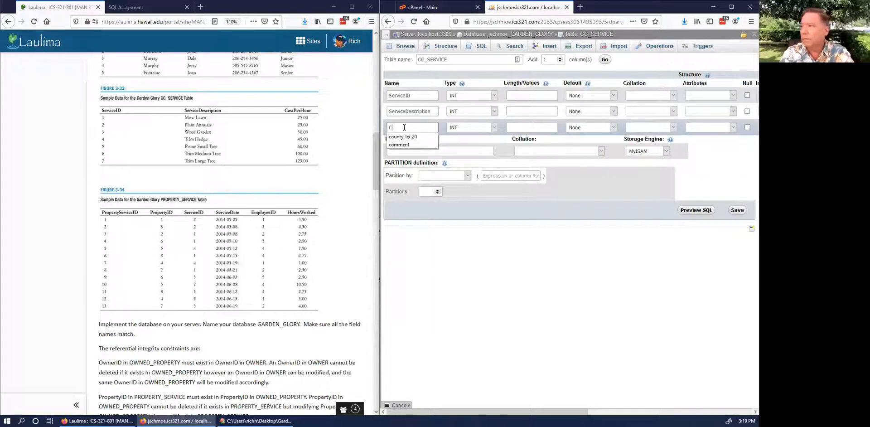
text(ostPerHour)
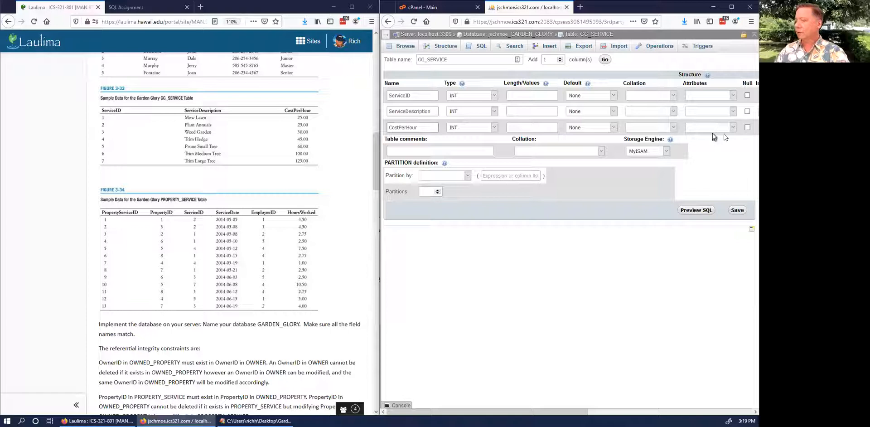
Make ServiceID the auto-incrementing primary key of the GG_SERVICE table
drag(474, 412, 582, 412)
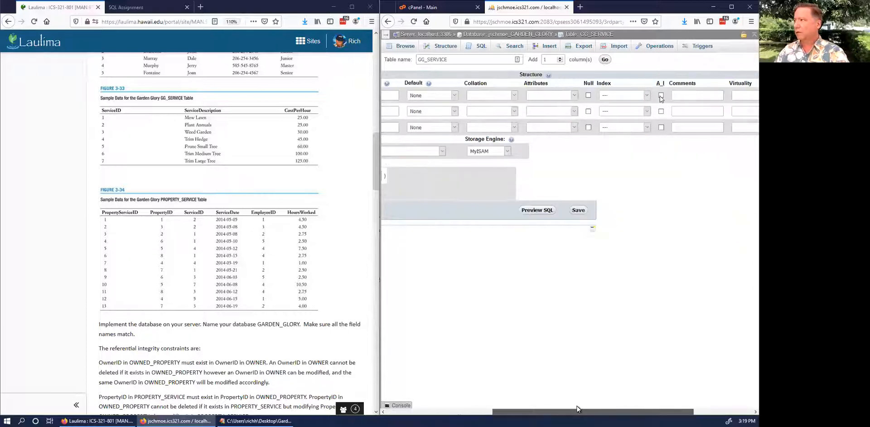
click(661, 95)
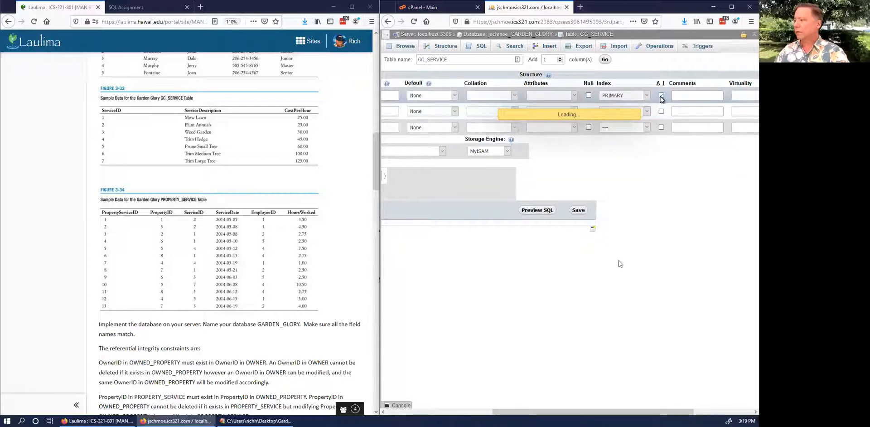
key(Return)
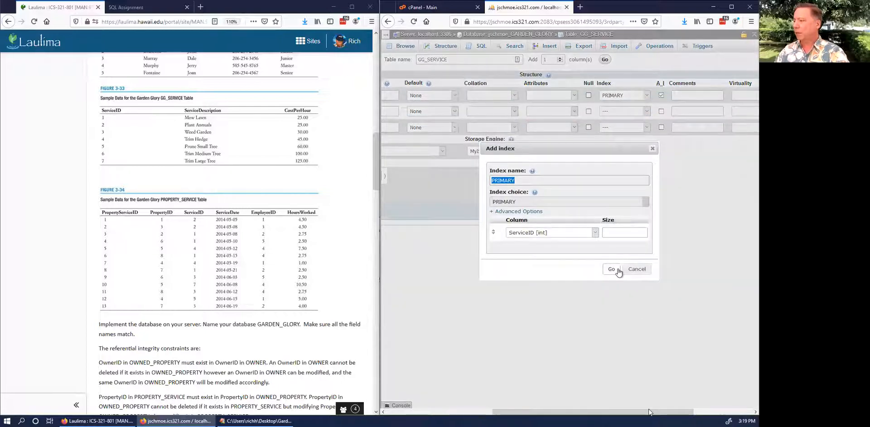
Set the ServiceDescription column to VARCHAR with length 100, following the assignment's field definitions
drag(651, 412, 506, 407)
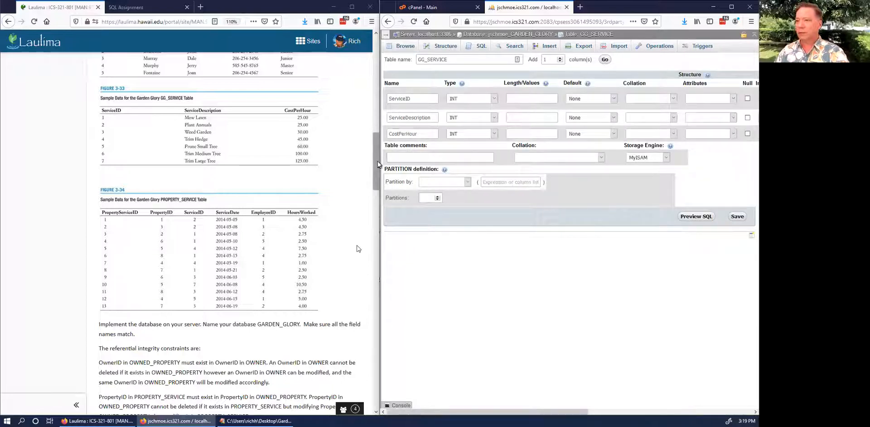
scroll(359, 245, down, 10)
scroll(360, 245, down, 2)
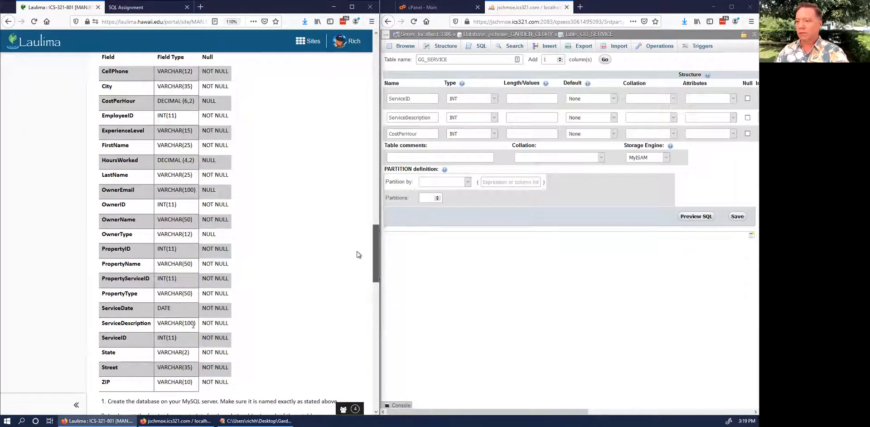
click(486, 119)
key(Down)
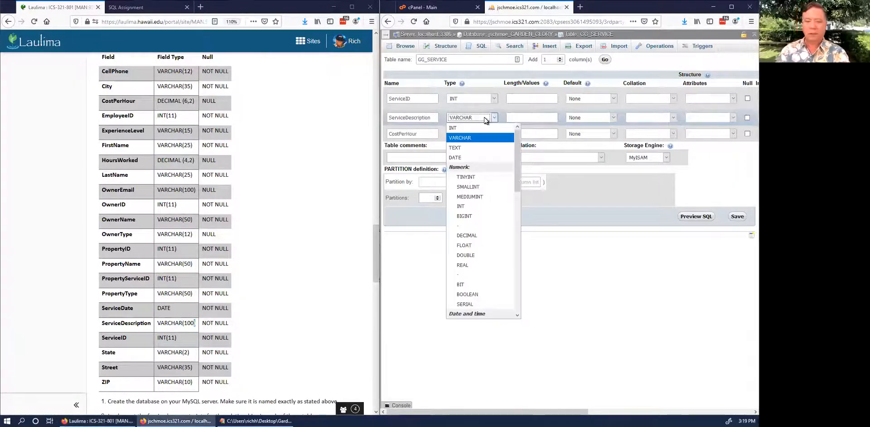
key(Tab)
text(100)
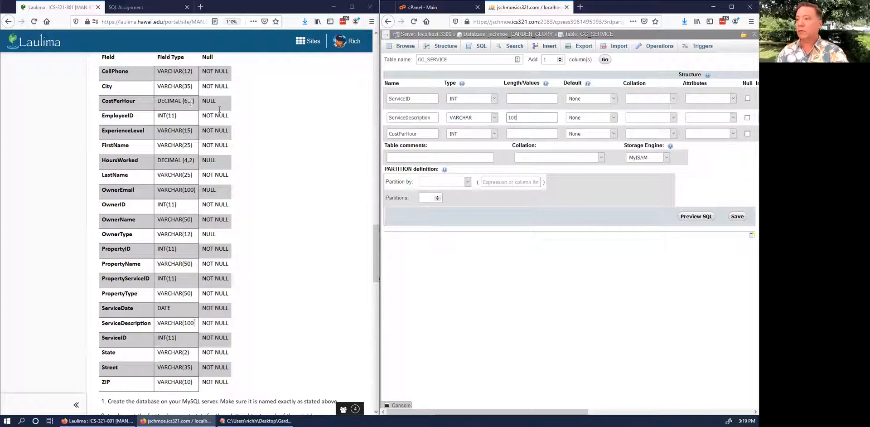
Define CostPerHour as DECIMAL with length 6,2 and a default of NULL
click(460, 135)
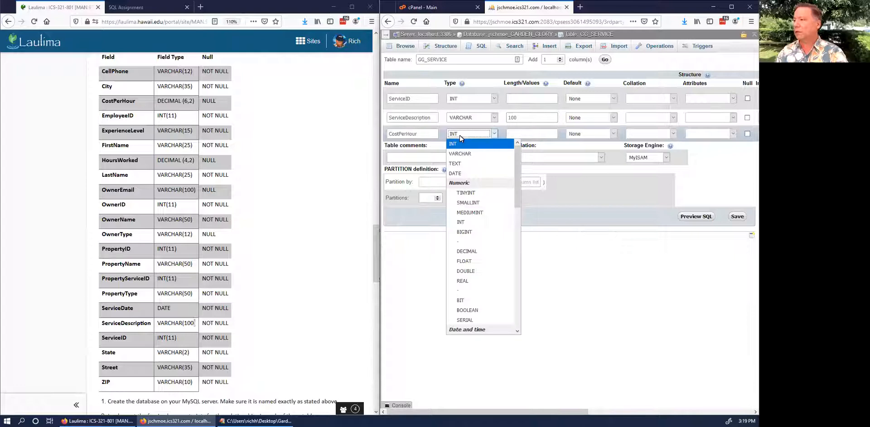
key(d)
key(e)
key(Return)
key(Tab)
text(6,2)
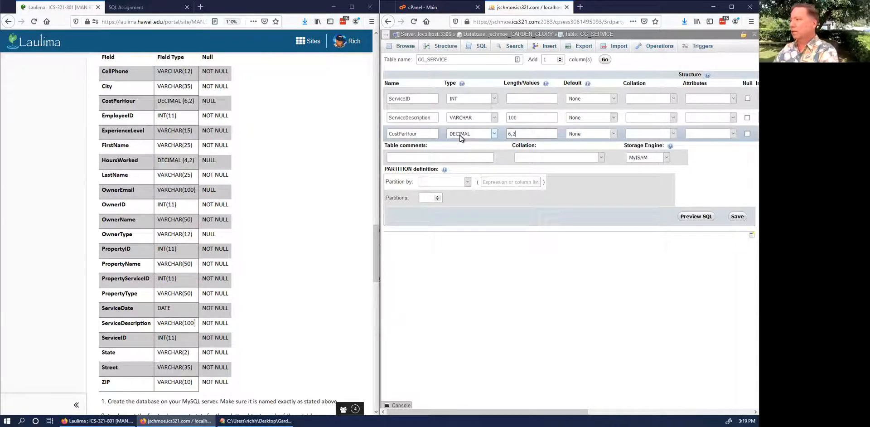
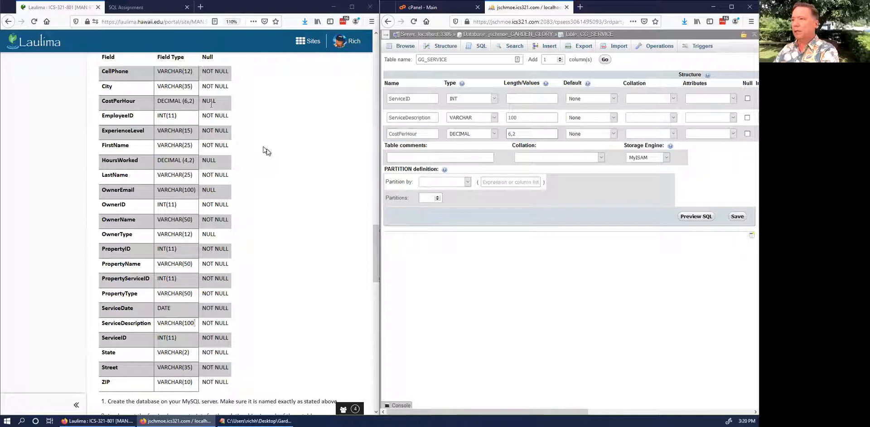
click(593, 134)
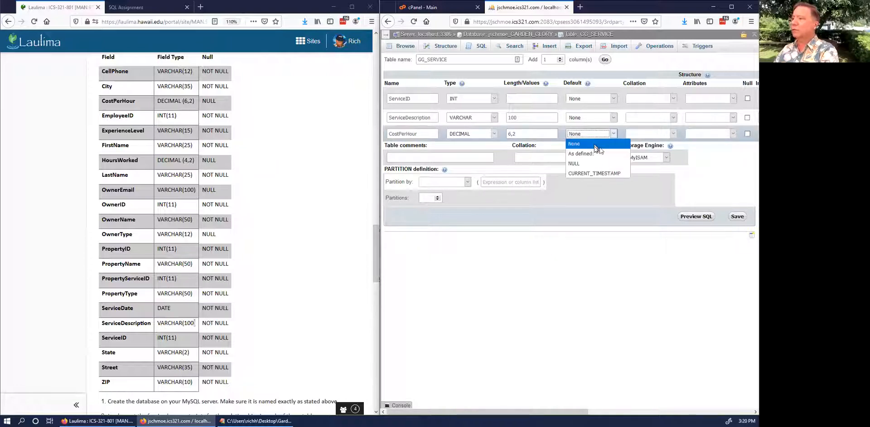
click(598, 164)
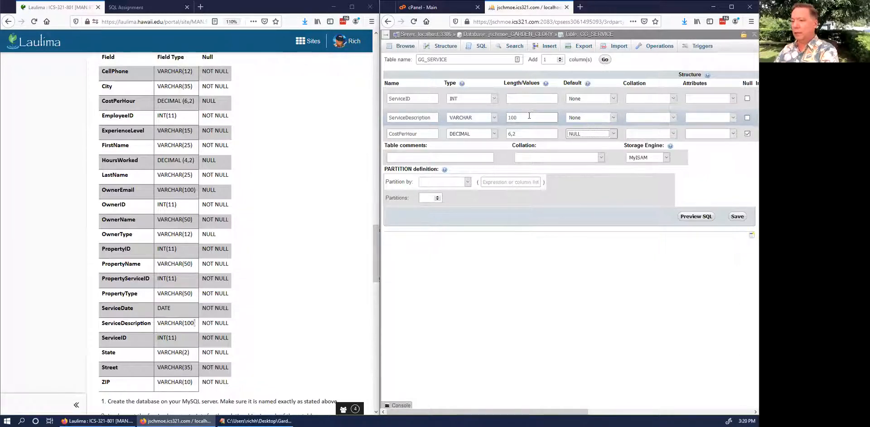
Save the GG_SERVICE table with the InnoDB storage engine and return to the GARDEN_GLORY table list
click(660, 159)
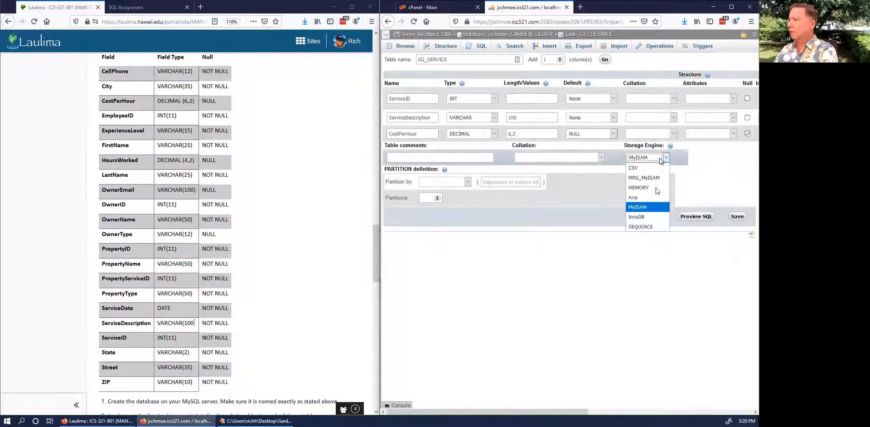
click(650, 217)
click(737, 217)
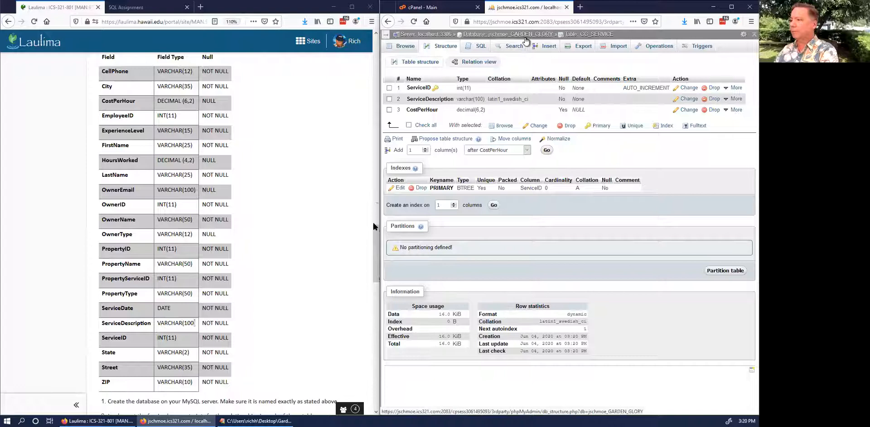
click(526, 36)
Start a new table named PROPERTY_SERVICE with 6 columns, matching the assignment's sample data
drag(376, 243, 376, 156)
scroll(374, 164, down, 2)
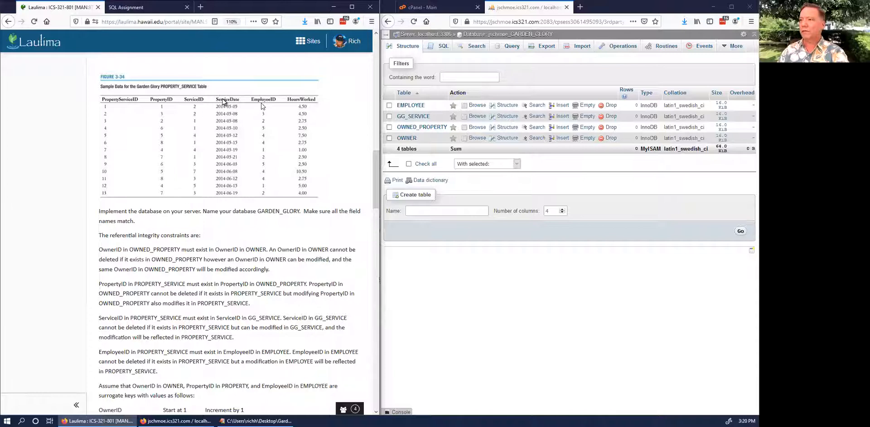
click(452, 209)
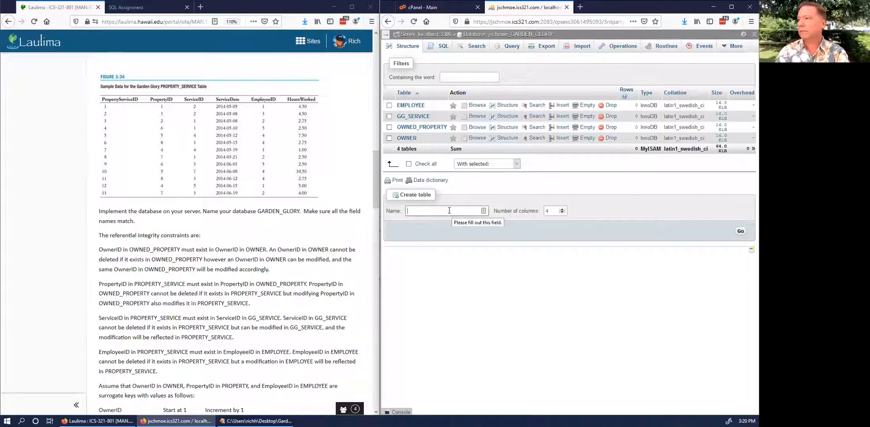
text(PROPE)
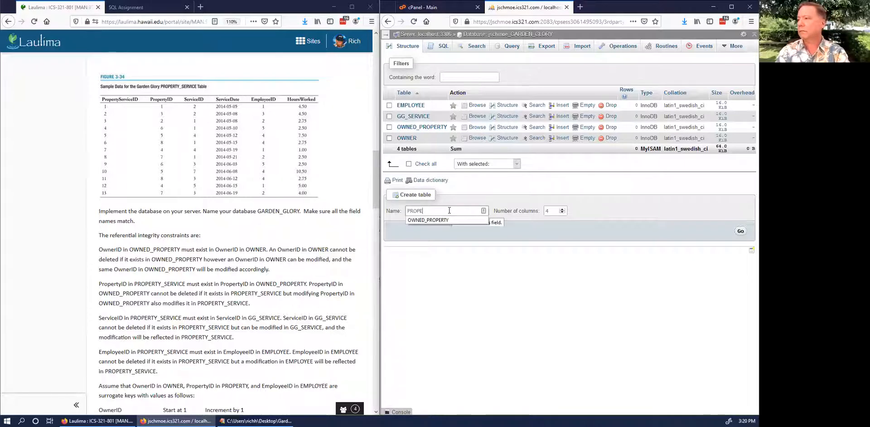
text(RTY_SERVICE)
key(Tab)
text(6)
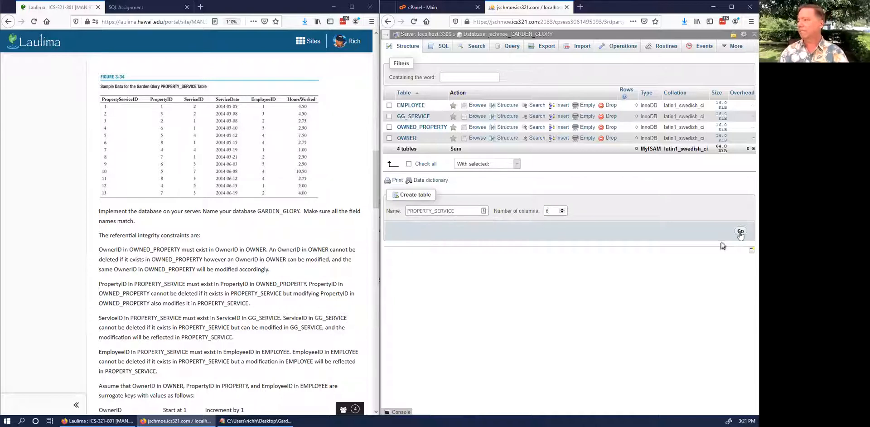
click(740, 232)
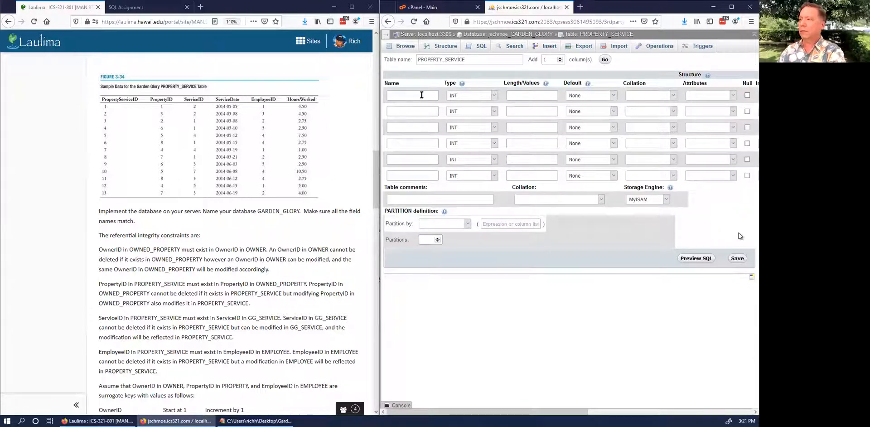
Name the first three PROPERTY_SERVICE columns PropertyServiceID, PropertyID and ServiceID
click(422, 95)
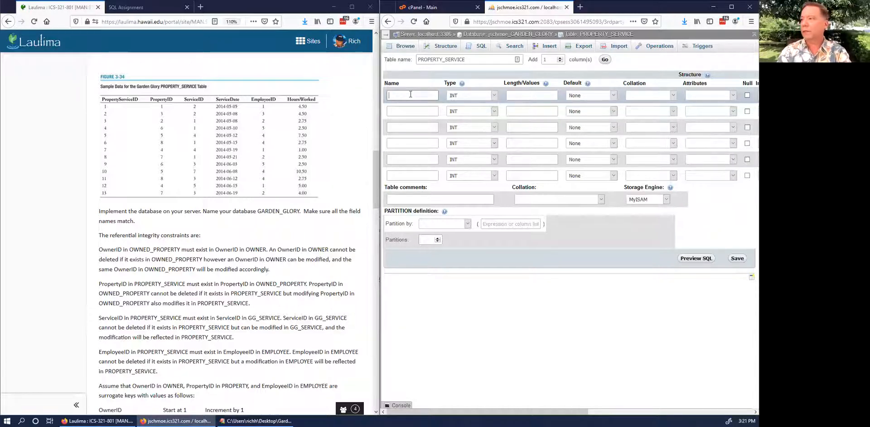
text(Pr)
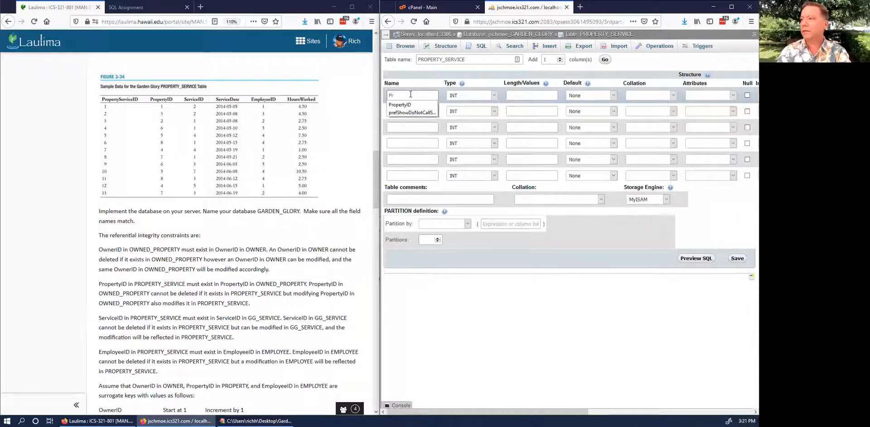
text(opertyServiceID)
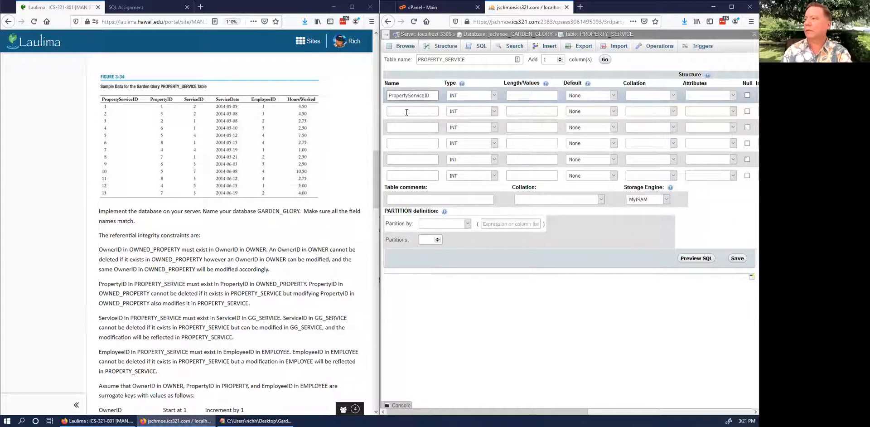
click(407, 112)
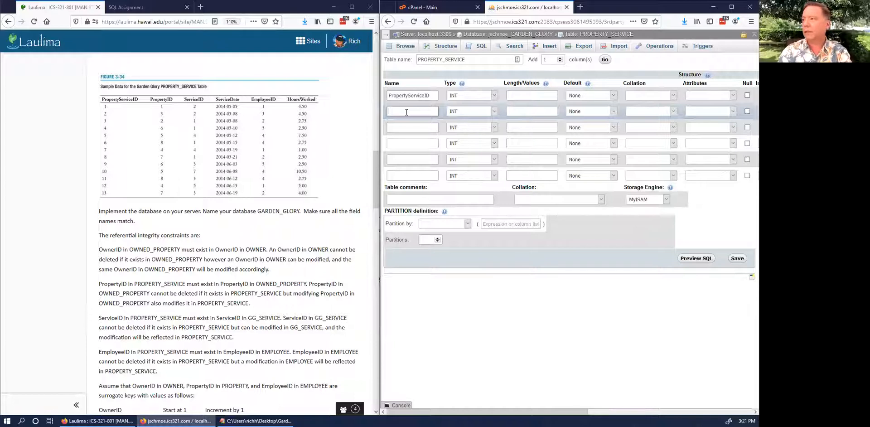
text(Propert)
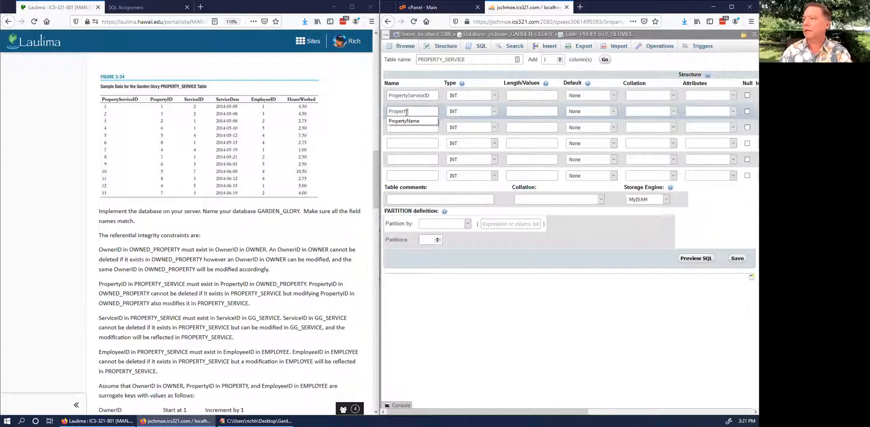
text(yID)
click(408, 128)
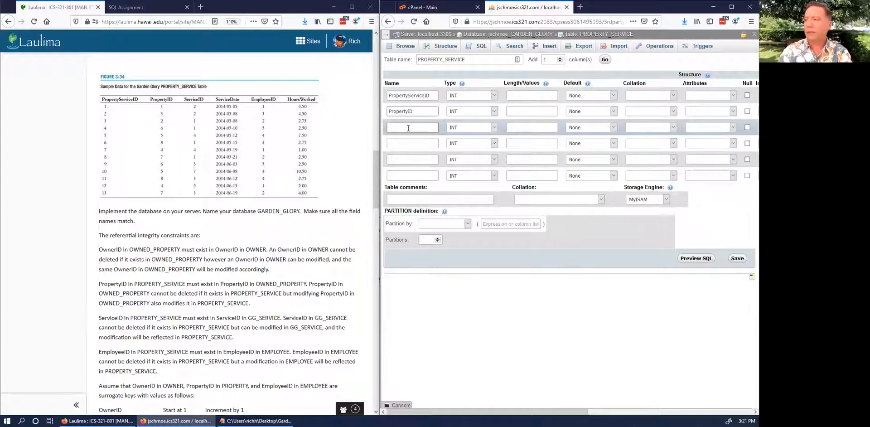
text(ServiceID)
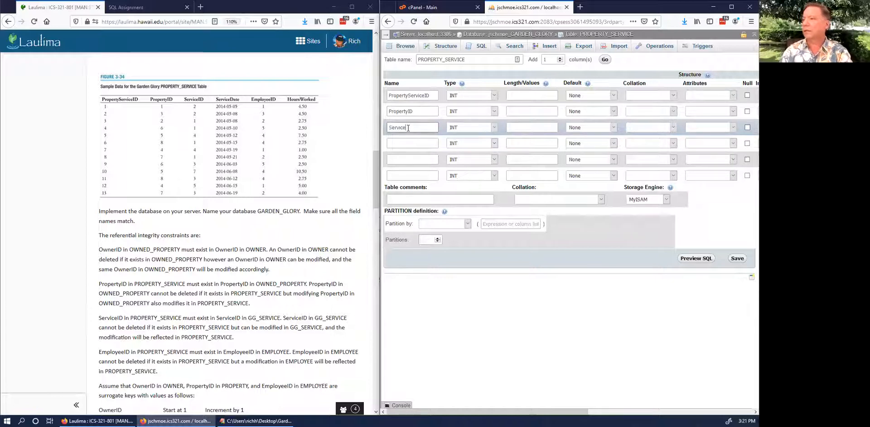
Name the remaining three PROPERTY_SERVICE columns ServiceDate, EmployeeID and HoursWorked
click(409, 142)
text(ServiceDate)
click(402, 160)
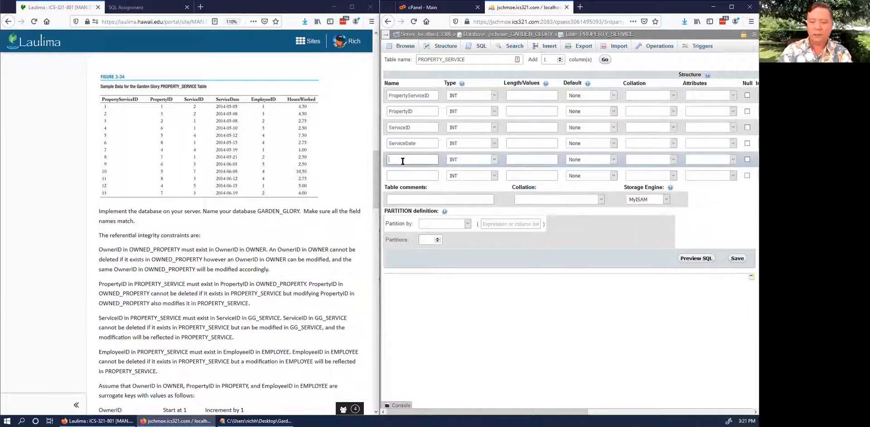
text(EmployeeID)
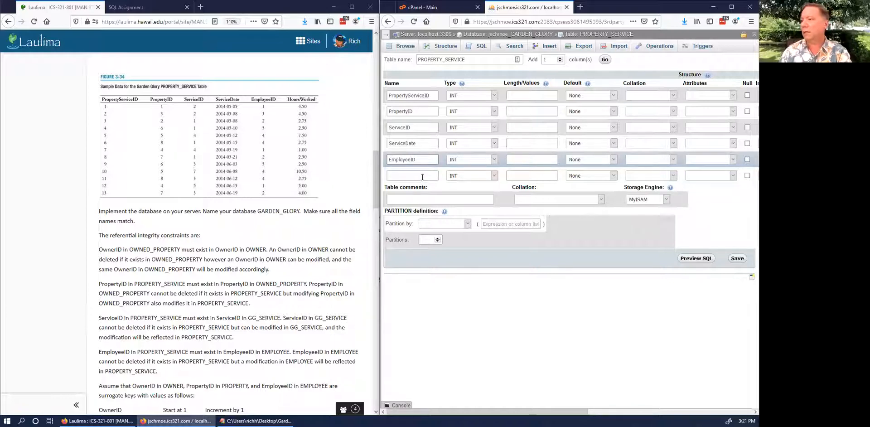
click(422, 176)
text(HoursWorked)
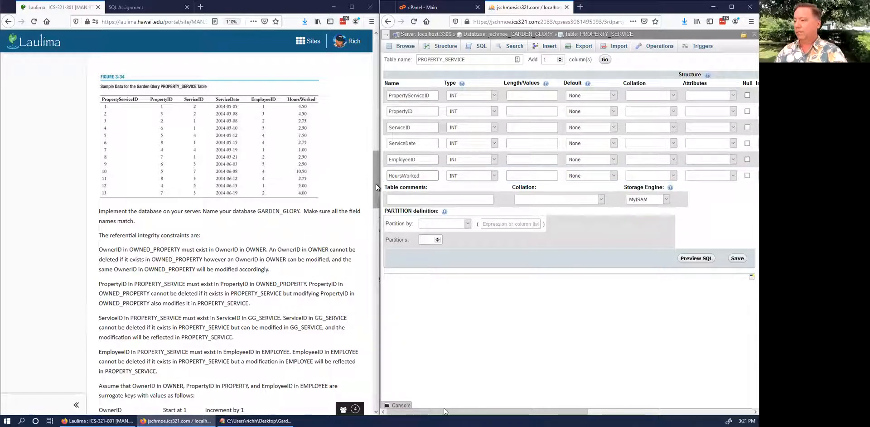
Make PropertyServiceID the auto-incrementing primary key of the PROPERTY_SERVICE table
drag(450, 412, 587, 409)
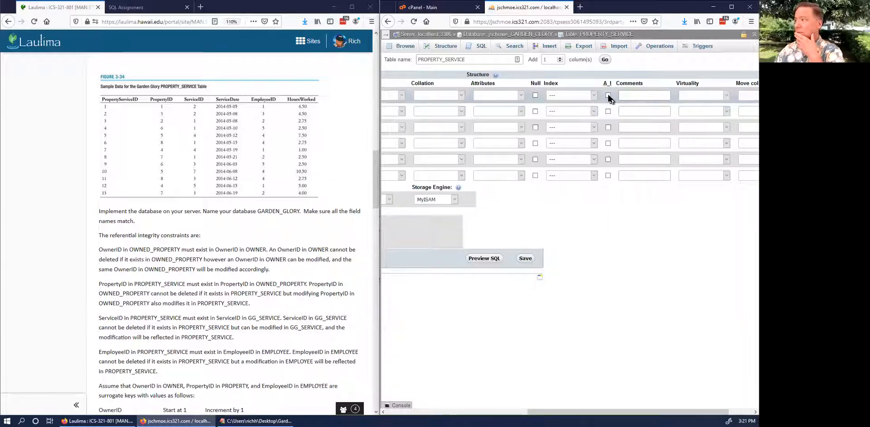
click(607, 95)
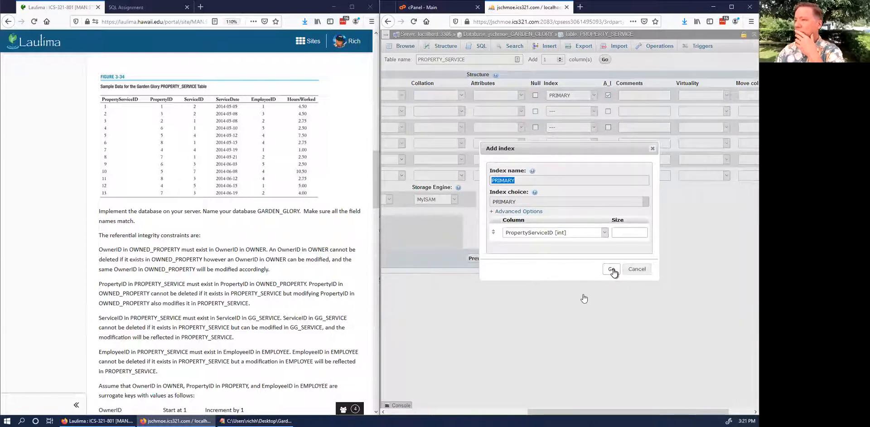
click(611, 270)
drag(546, 410, 376, 412)
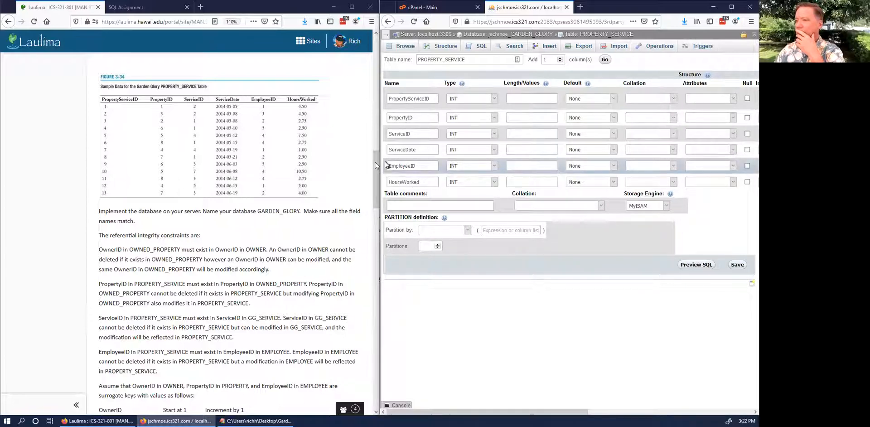
Set the ServiceDate column's data type to DATE, as listed in the assignment's field definitions
drag(377, 158, 369, 207)
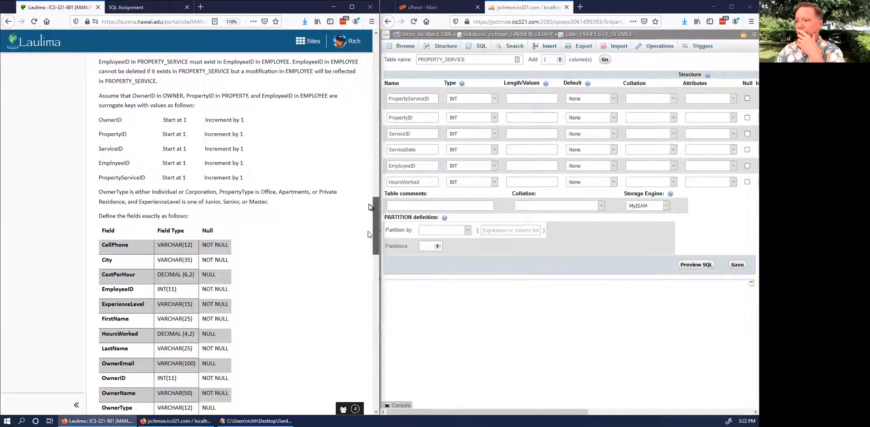
scroll(235, 276, down, 4)
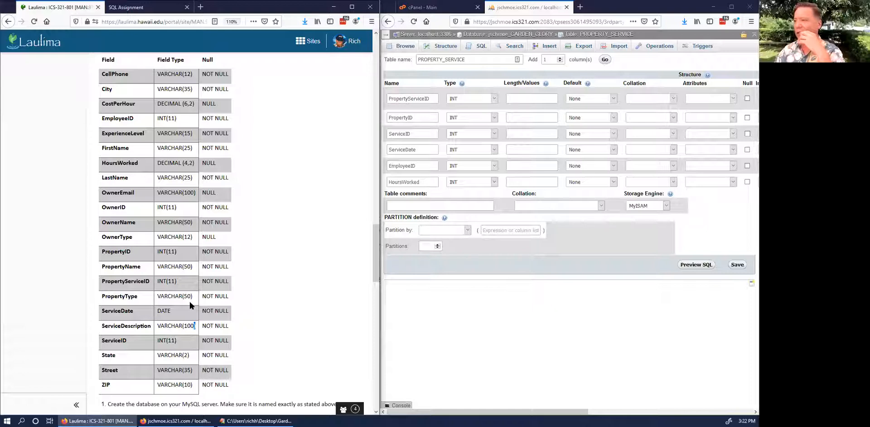
click(470, 151)
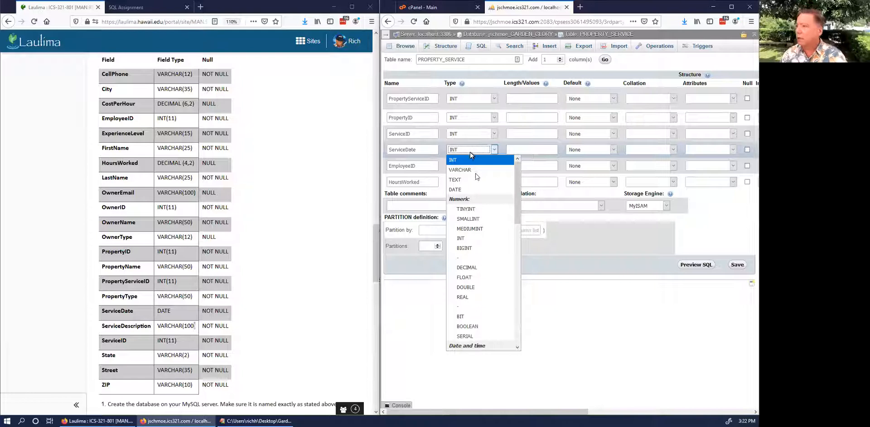
click(476, 189)
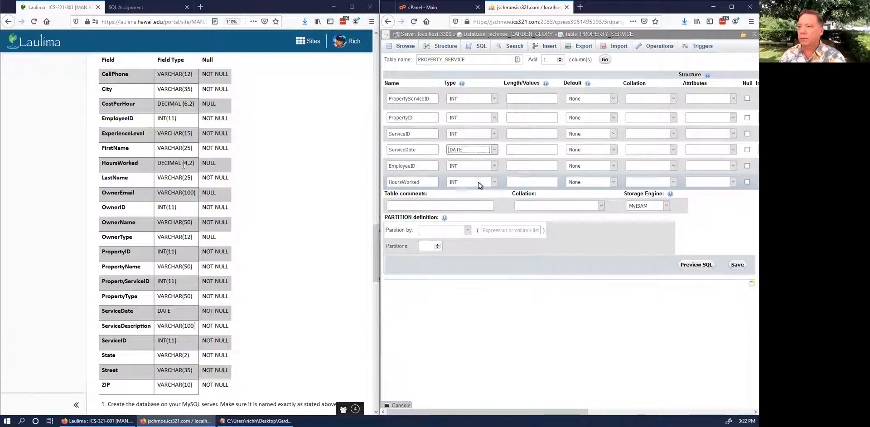
Set the HoursWorked column to DECIMAL with length 4,2 and allow NULL values, following the assignment's field definitions
click(188, 163)
double_click(186, 163)
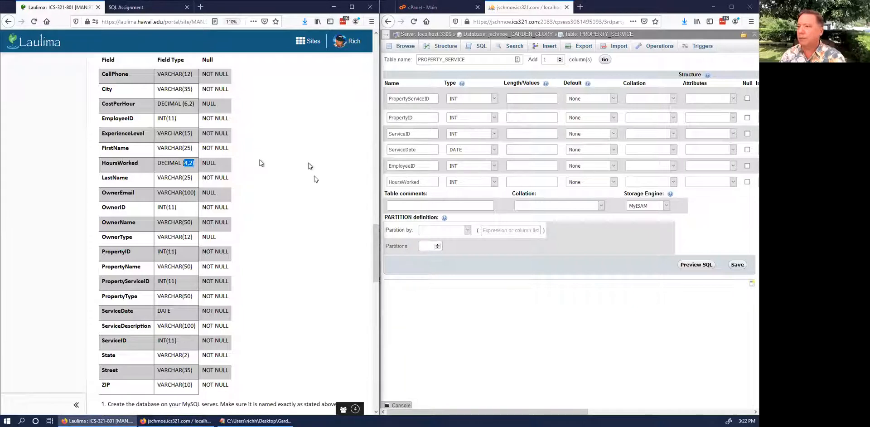
click(483, 181)
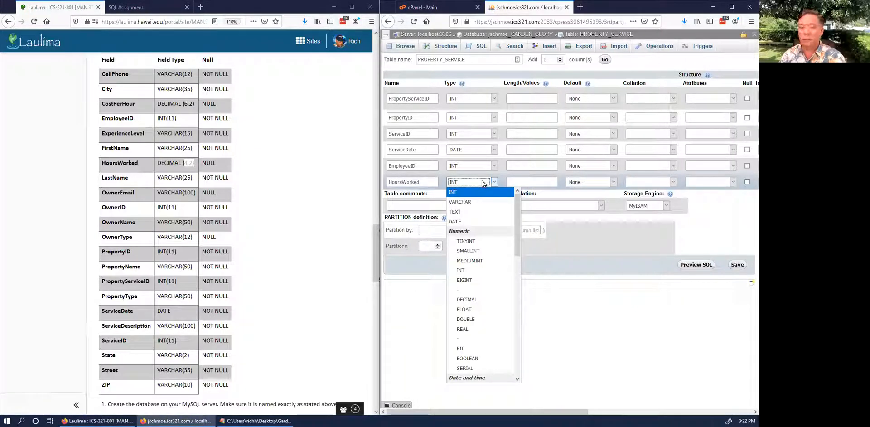
key(d)
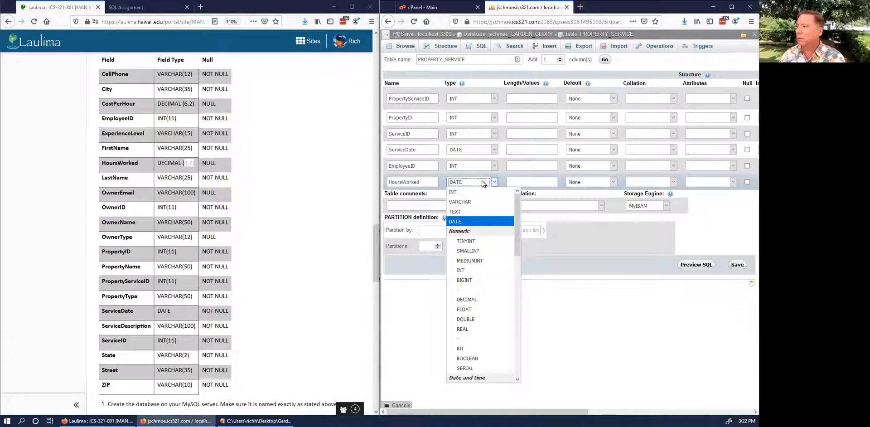
key(d)
key(Return)
click(514, 182)
text(4,2)
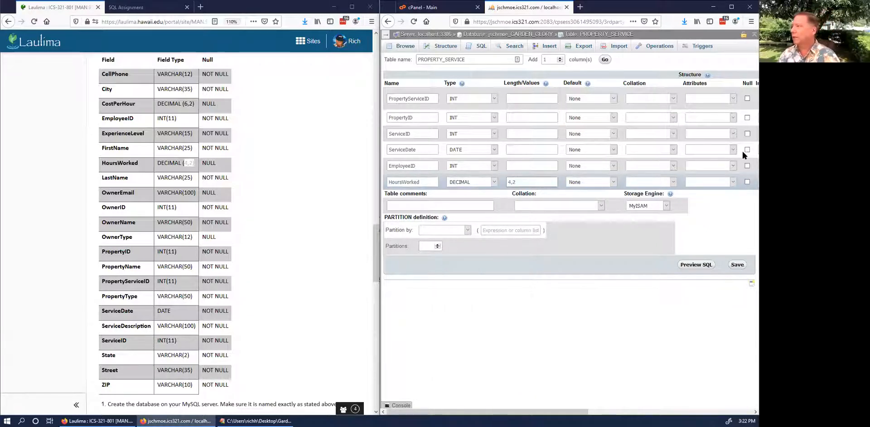
click(747, 181)
Set the PROPERTY_SERVICE table's storage engine to InnoDB and save the table
click(665, 207)
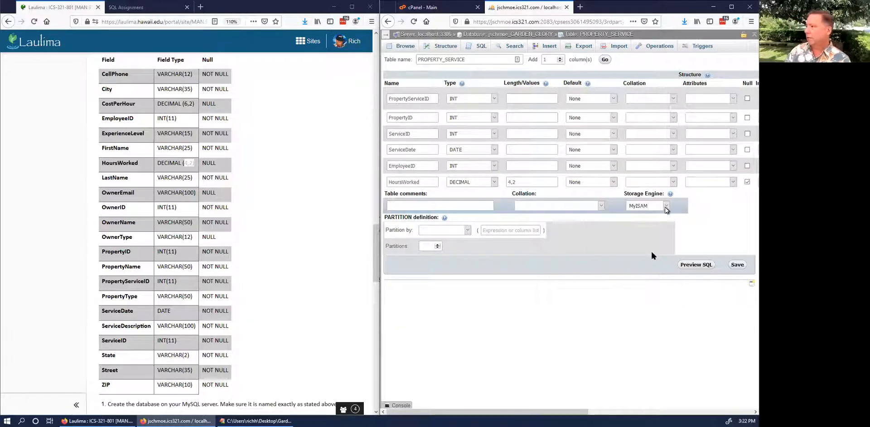
click(689, 229)
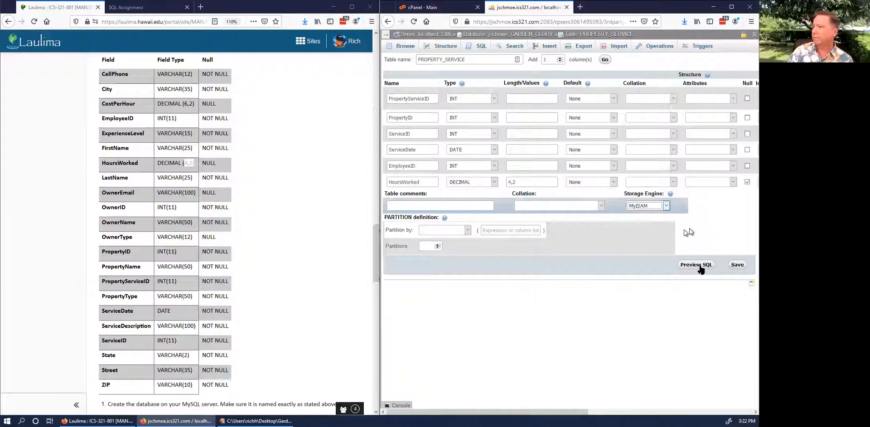
click(738, 265)
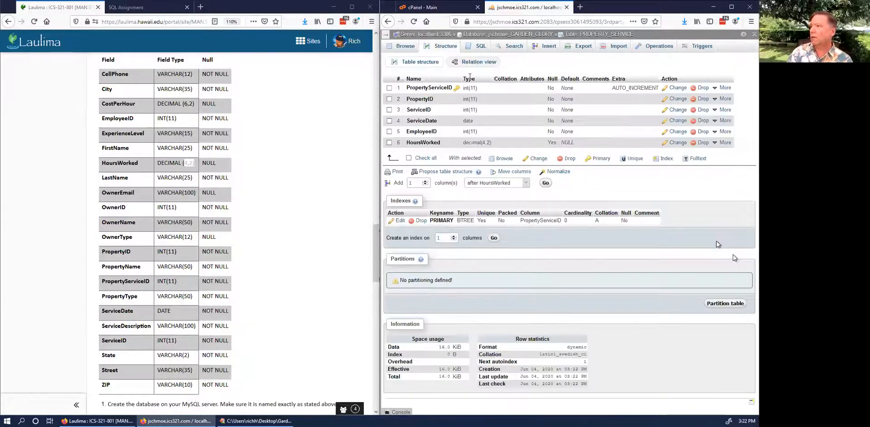
Return to the GARDEN_GLORY table list and review the assignment's referential integrity constraints, starting with OwnerID in OWNED_PROPERTY
click(521, 36)
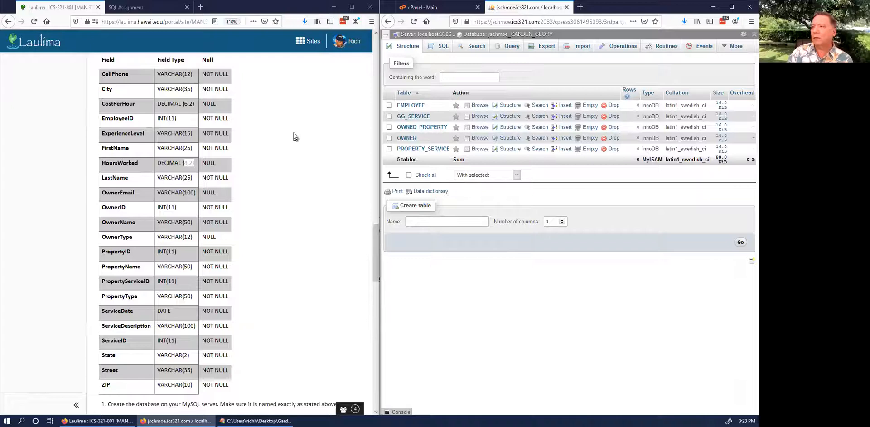
scroll(295, 135, up, 4)
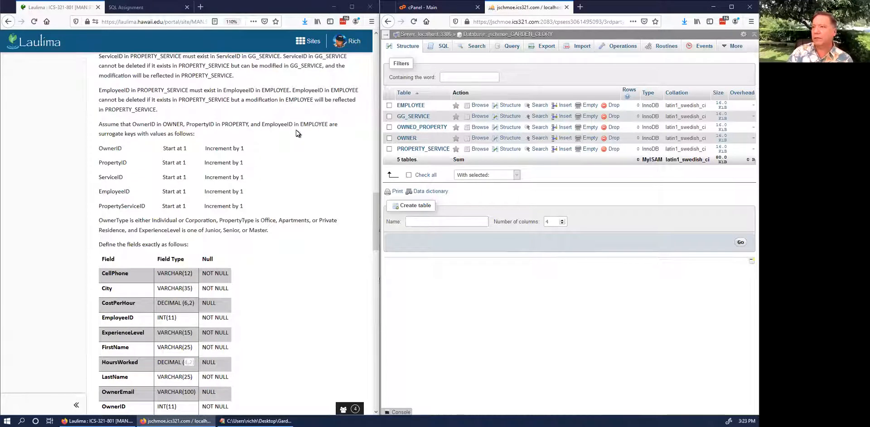
scroll(295, 130, up, 3)
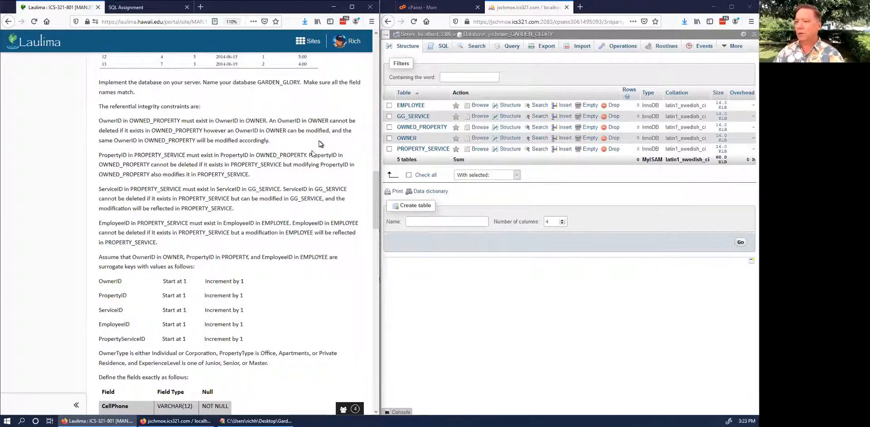
scroll(312, 154, up, 2)
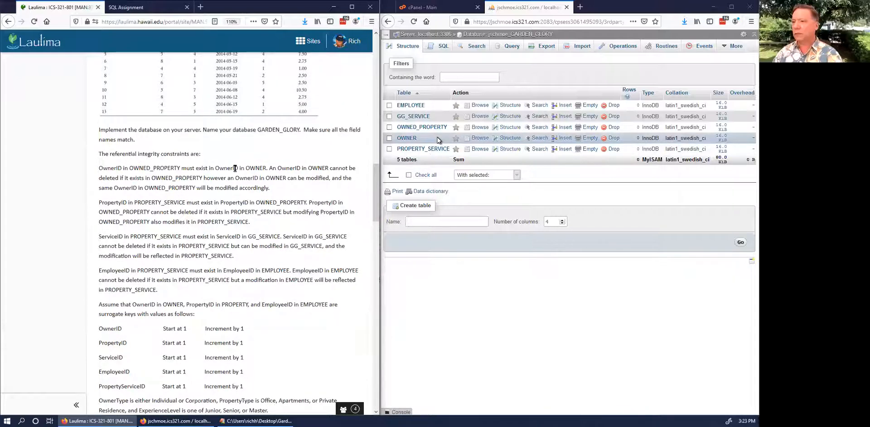
double_click(159, 167)
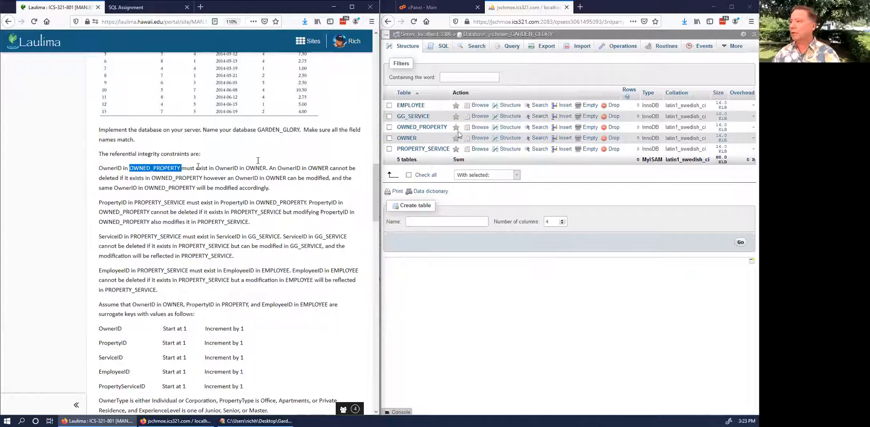
Open the structure of the OWNED_PROPERTY table and show its foreign key constraints
click(502, 130)
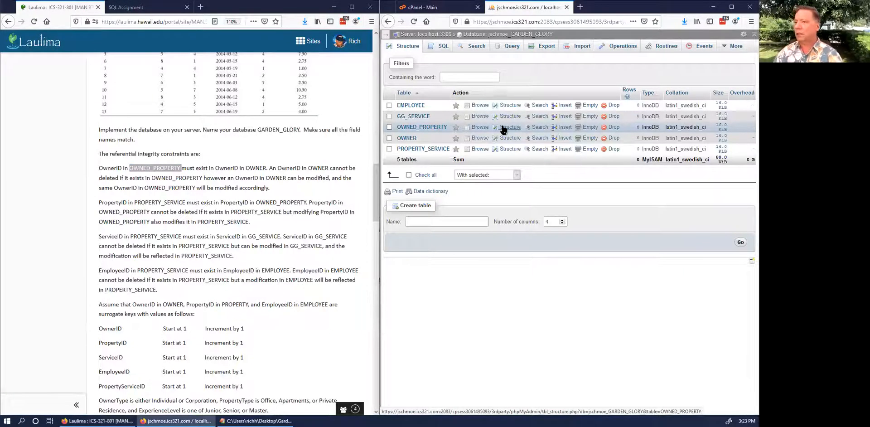
click(503, 130)
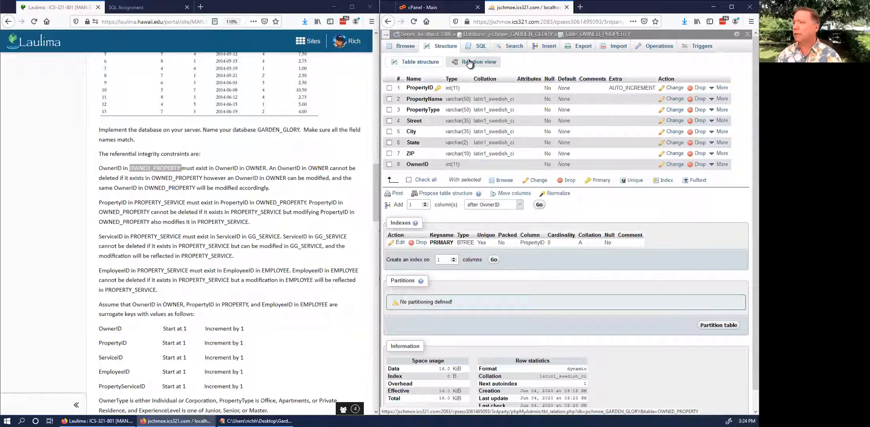
click(469, 63)
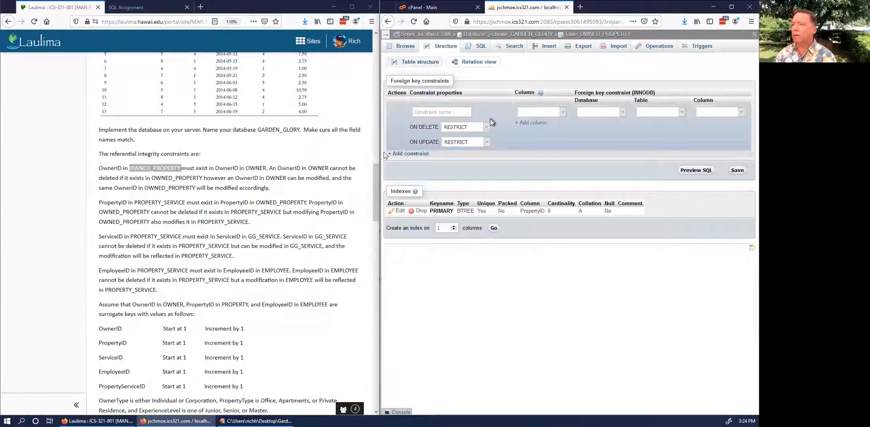
Define a foreign key on OWNED_PROPERTY's OwnerID referencing OwnerID in the OWNER table of the GARDEN_GLORY database
click(564, 112)
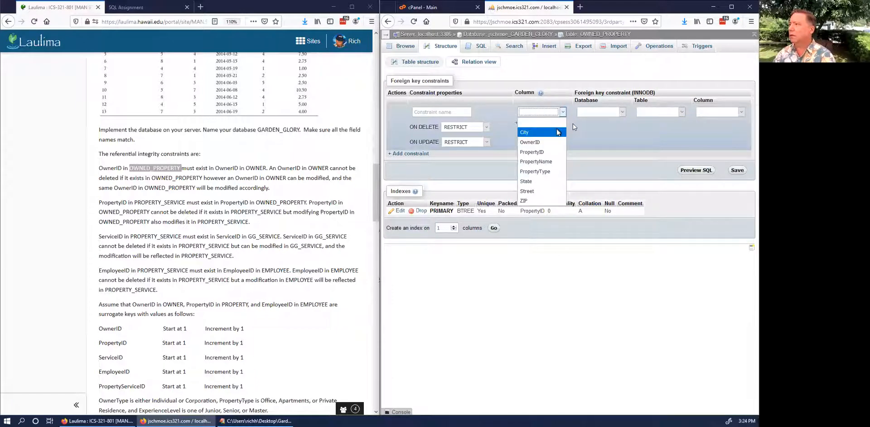
click(555, 141)
click(606, 114)
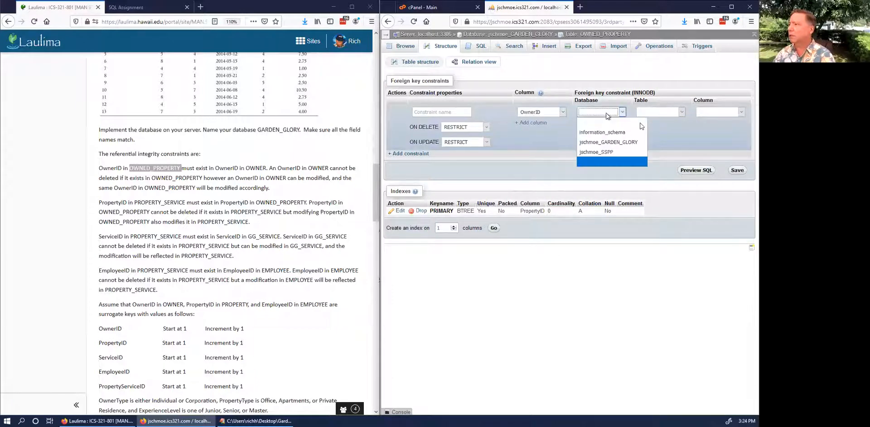
click(607, 141)
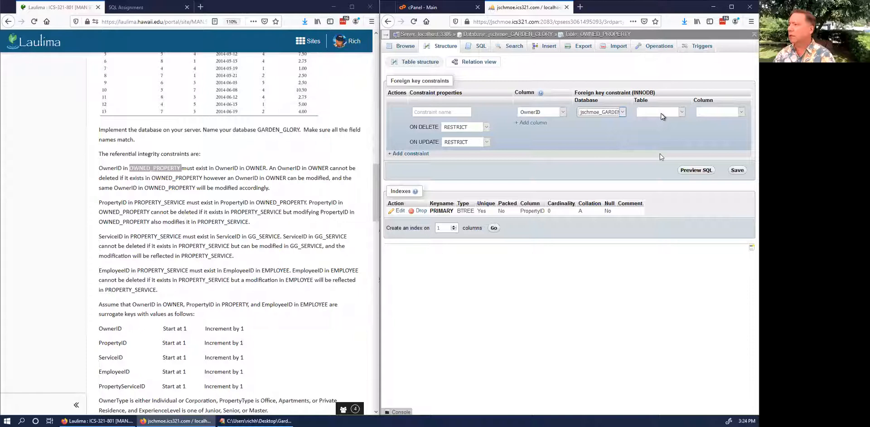
click(661, 114)
click(662, 161)
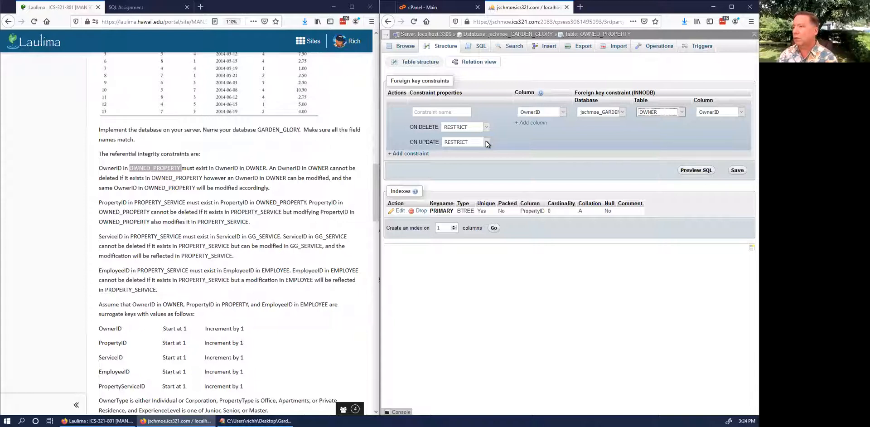
Set the OwnerID foreign key's ON UPDATE rule to CASCADE, check the assignment's sample data, and save the constraint
click(486, 140)
click(483, 150)
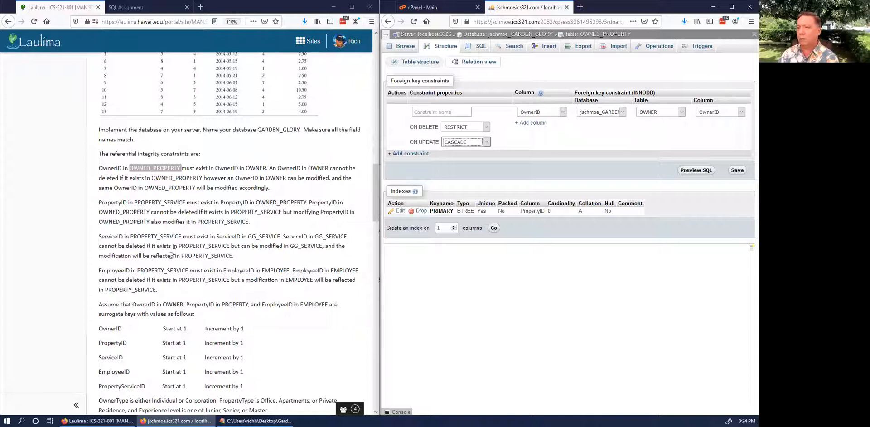
scroll(250, 222, up, 4)
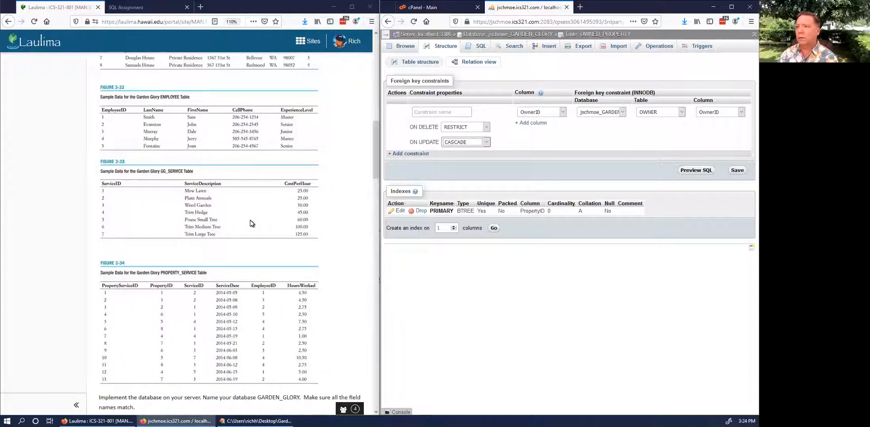
scroll(250, 222, up, 3)
scroll(250, 219, up, 2)
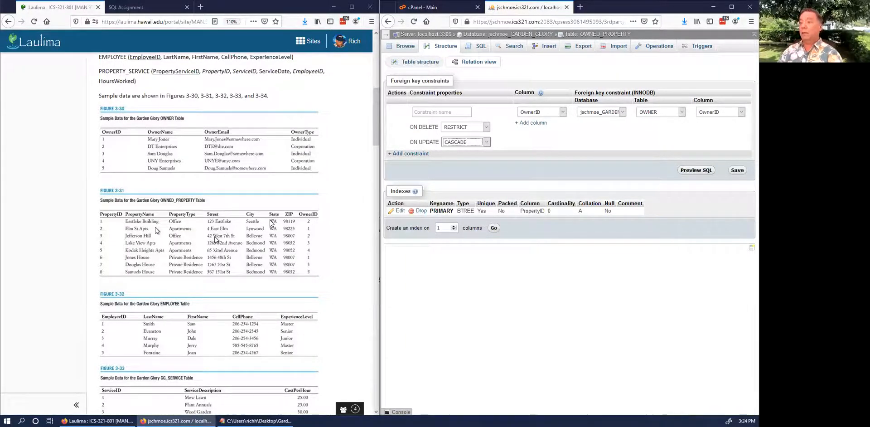
scroll(270, 223, down, 7)
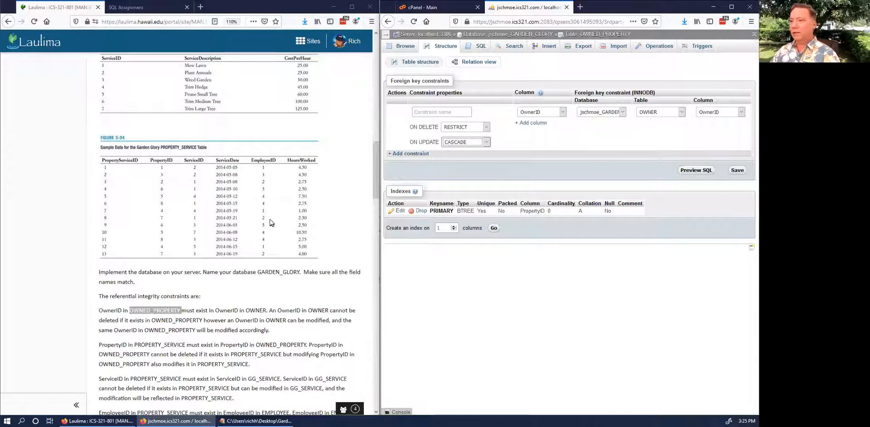
click(736, 172)
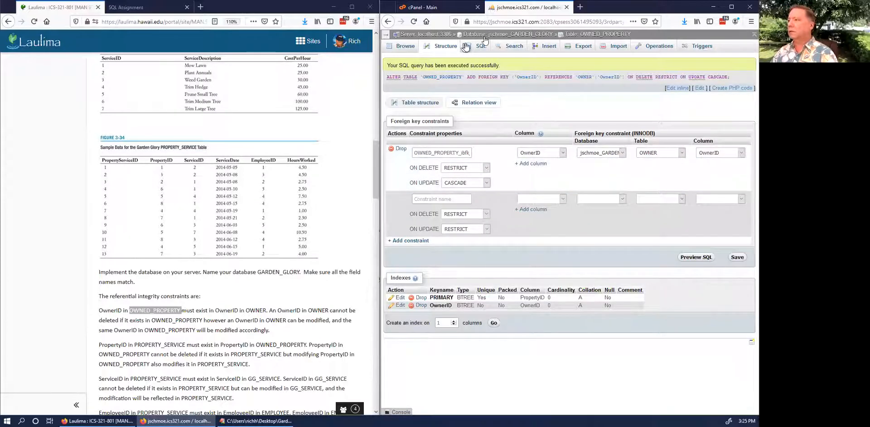
Switch to the ICS 321 Assignments page and enter the cPanel username and password
click(135, 7)
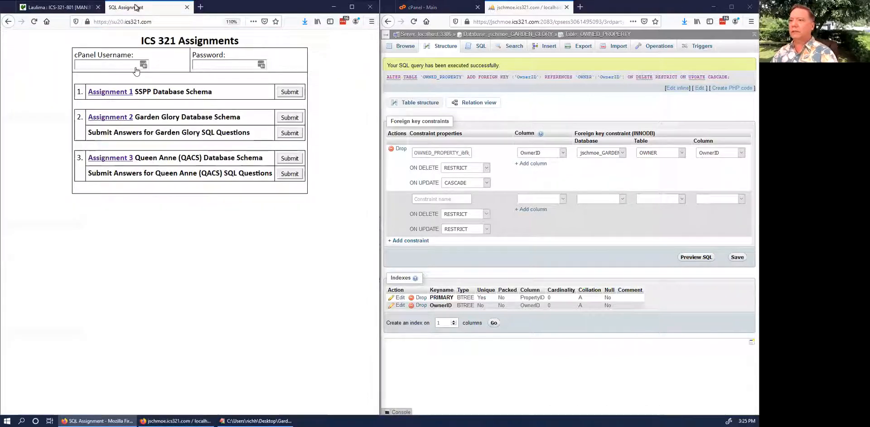
click(112, 60)
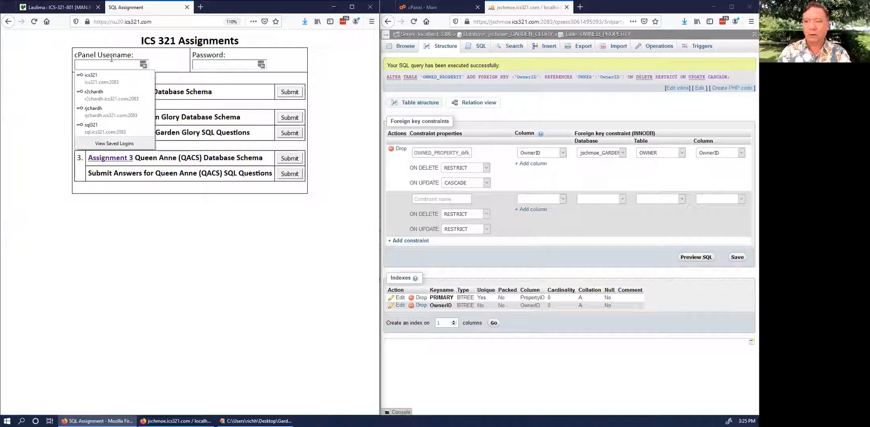
text(r)
key(BackSpace)
text(j)
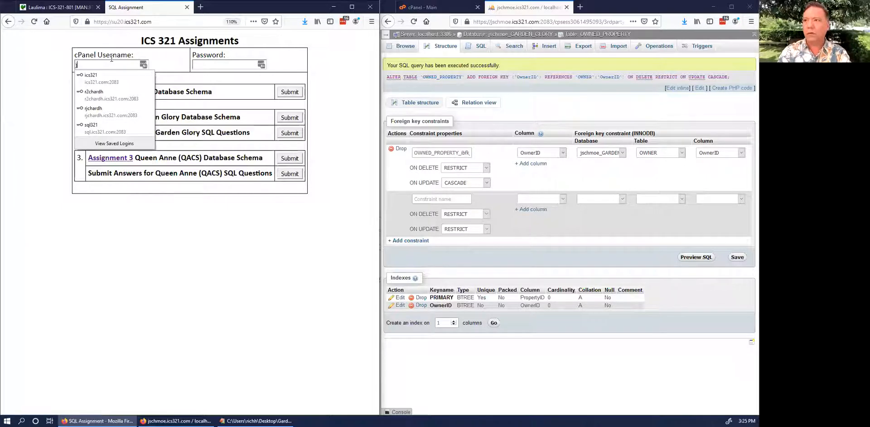
text(schmoe)
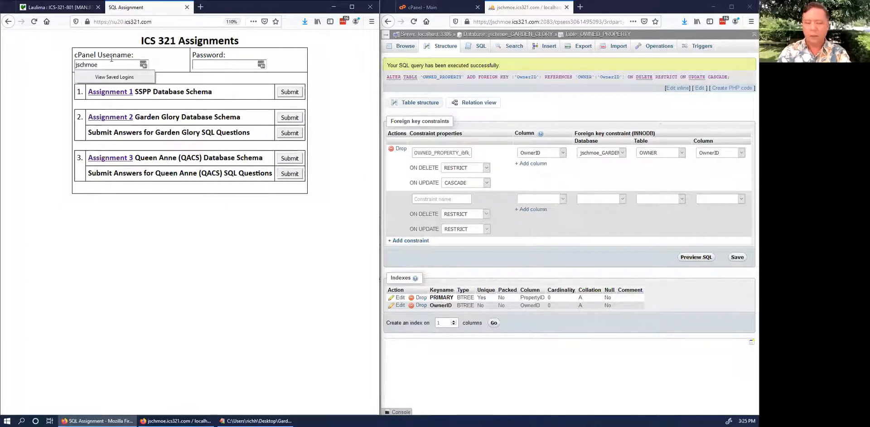
key(Tab)
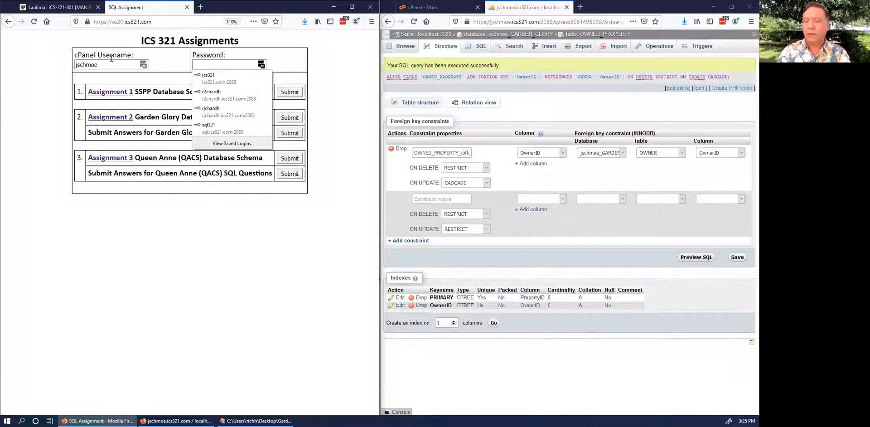
text(•••••)
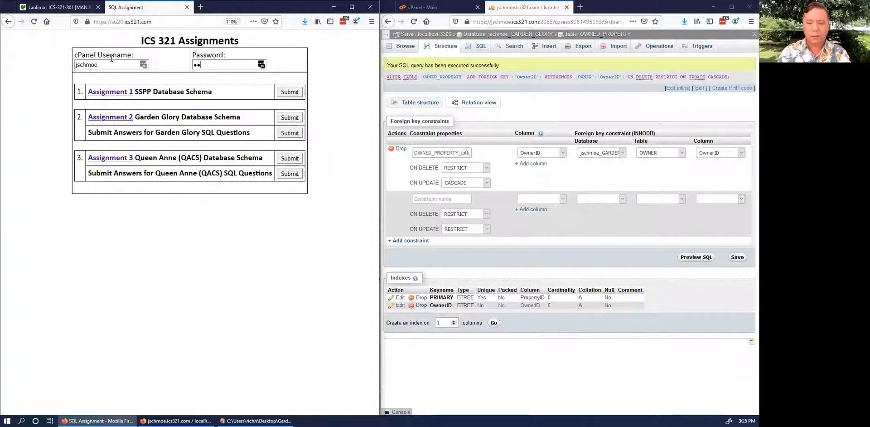
text(••••)
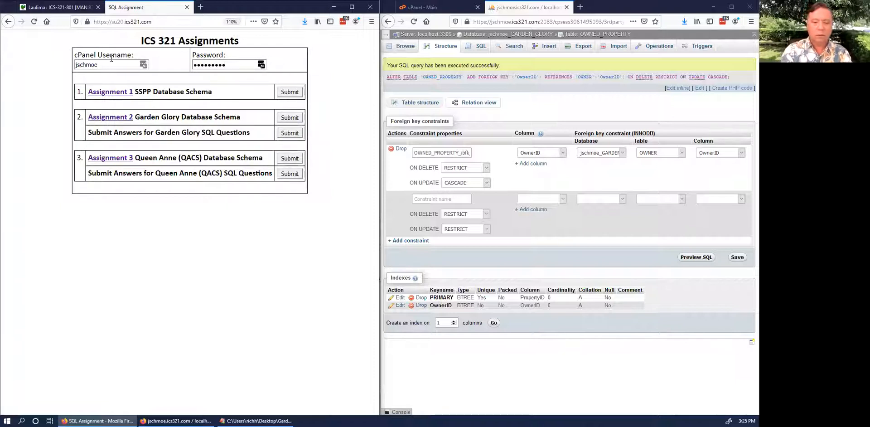
text(••)
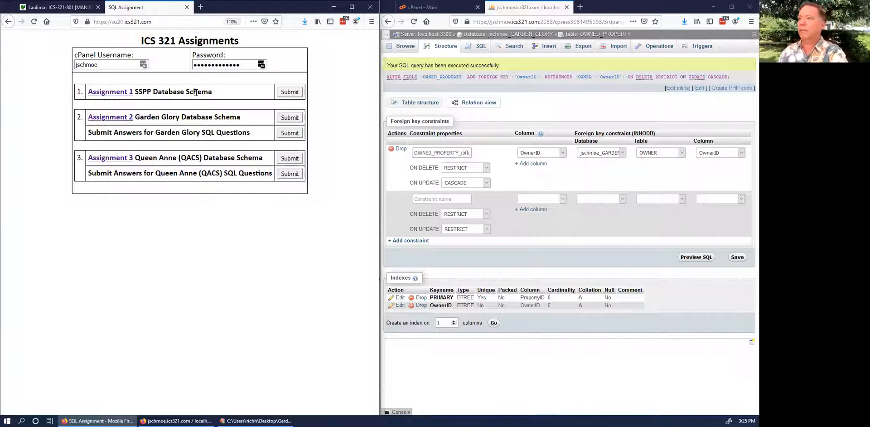
Submit the Assignment 2 Garden Glory Database Schema for scoring and review the score report
click(290, 119)
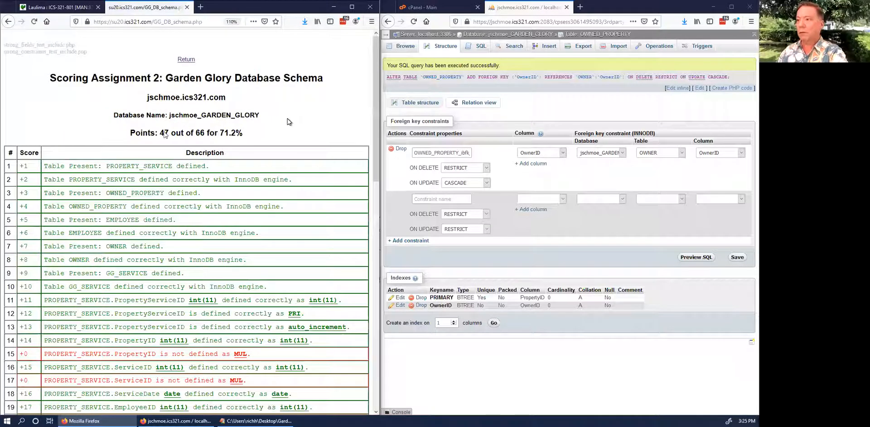
double_click(165, 133)
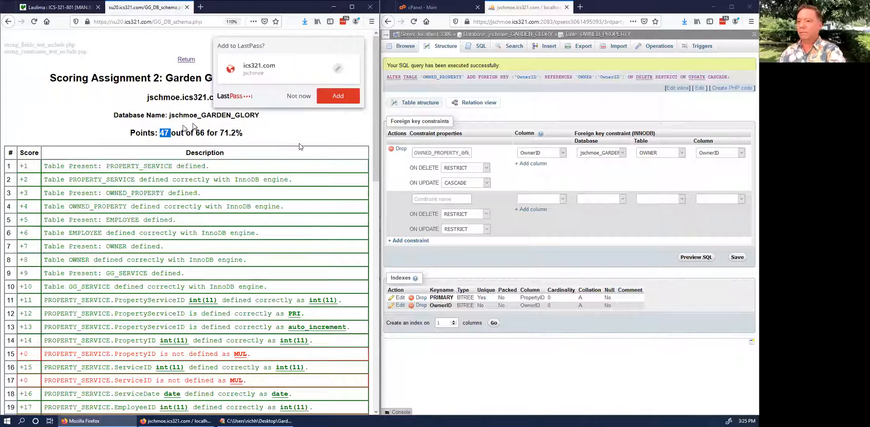
scroll(217, 168, down, 1)
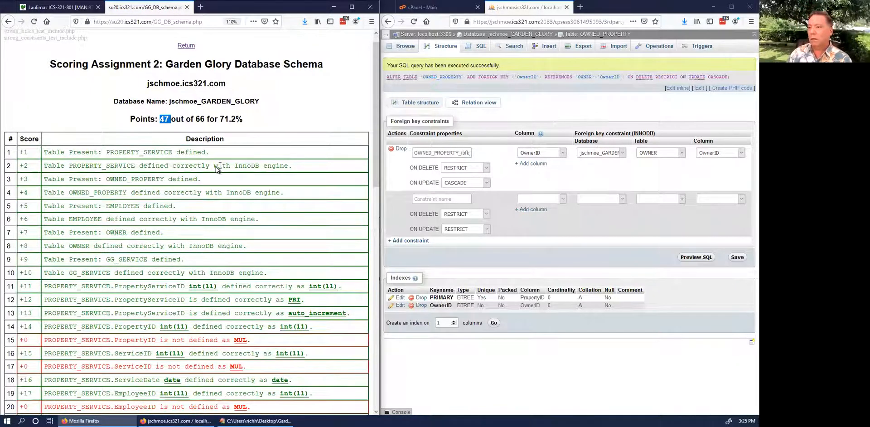
Examine the score report for column definitions and foreign keys marked as incorrect or missing
scroll(218, 167, down, 3)
scroll(221, 166, down, 1)
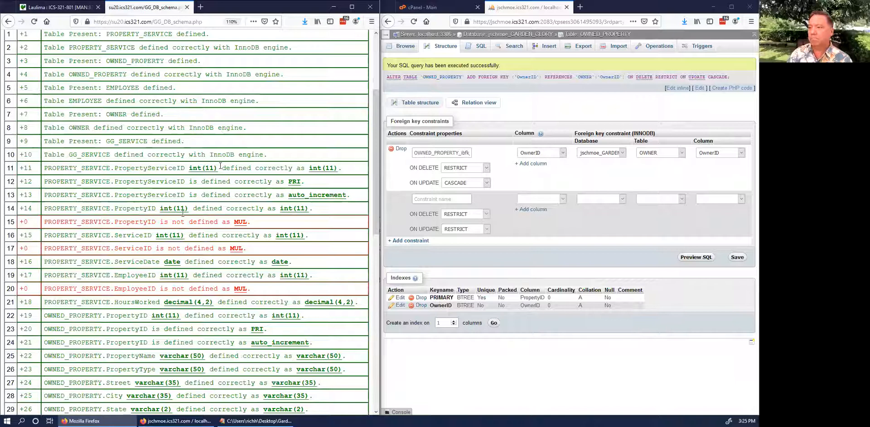
scroll(221, 165, down, 1)
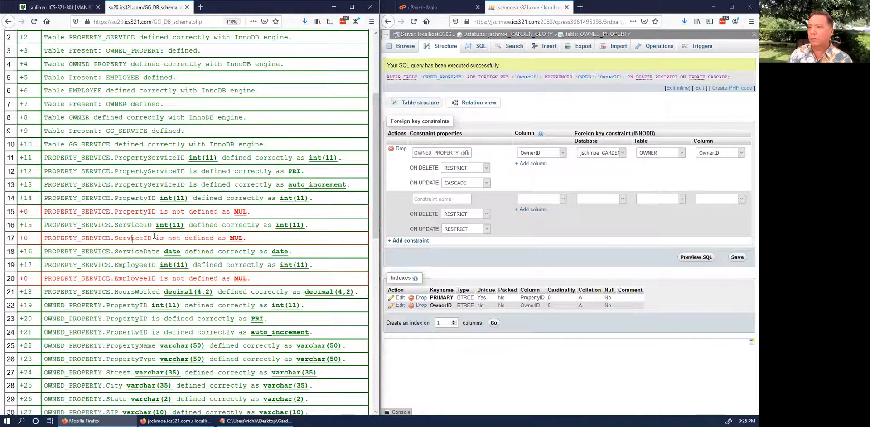
scroll(154, 235, down, 2)
scroll(156, 232, down, 4)
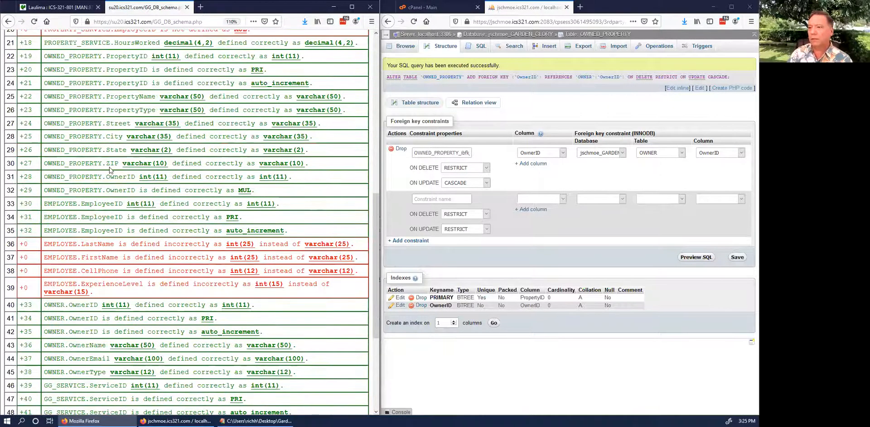
scroll(109, 170, down, 3)
double_click(241, 163)
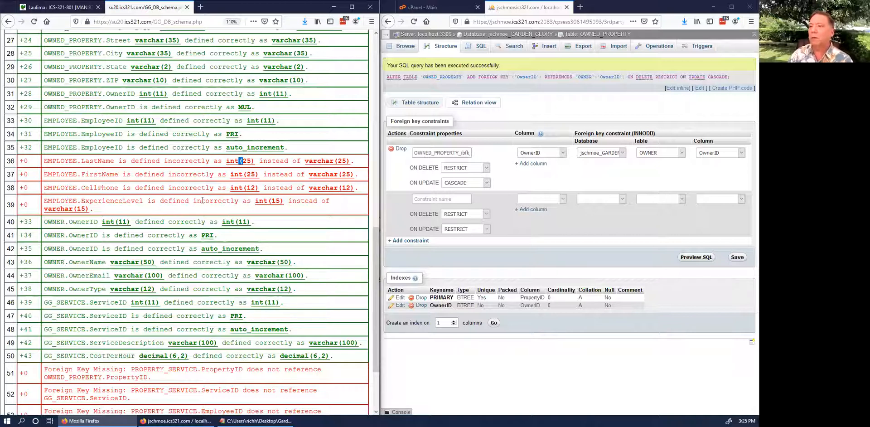
scroll(203, 199, down, 3)
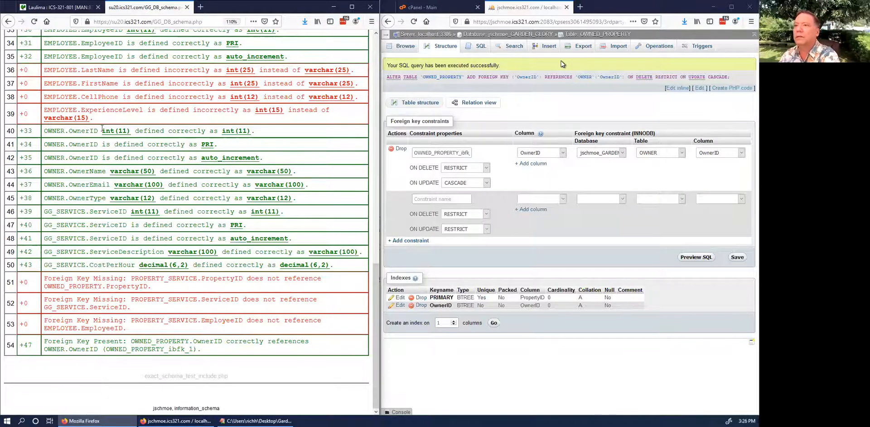
scroll(119, 114, up, 1)
scroll(118, 114, up, 1)
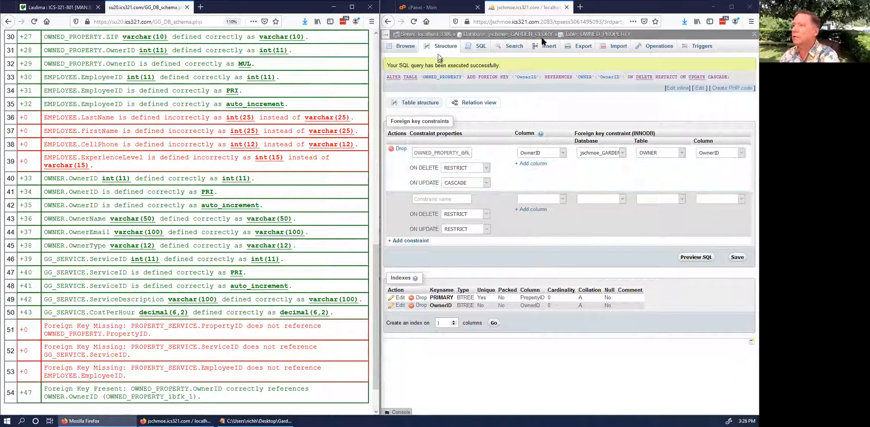
Open the EMPLOYEE table's LastName, FirstName, CellPhone and ExperienceLevel columns together for editing
click(508, 34)
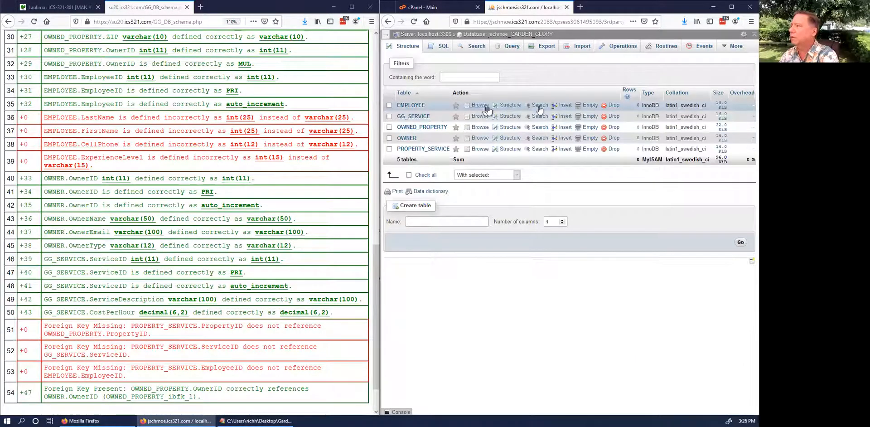
click(512, 106)
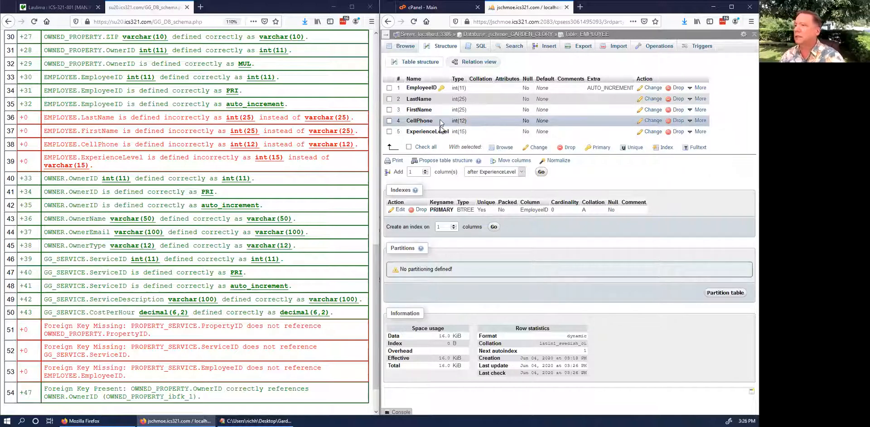
click(389, 99)
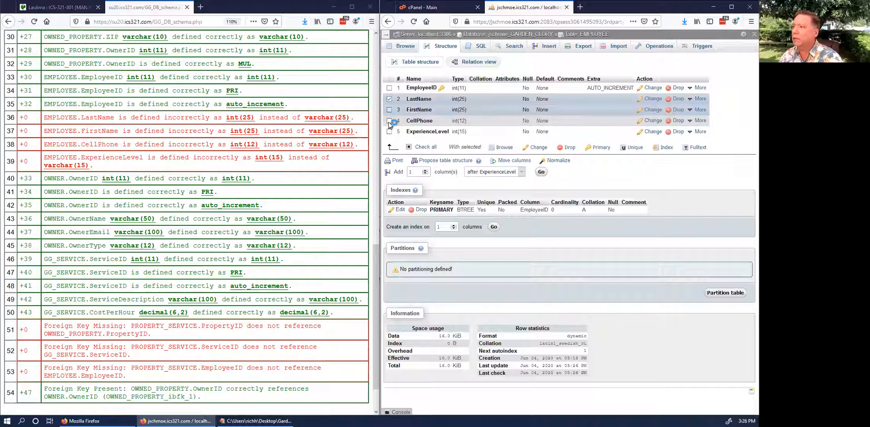
shift+click(388, 134)
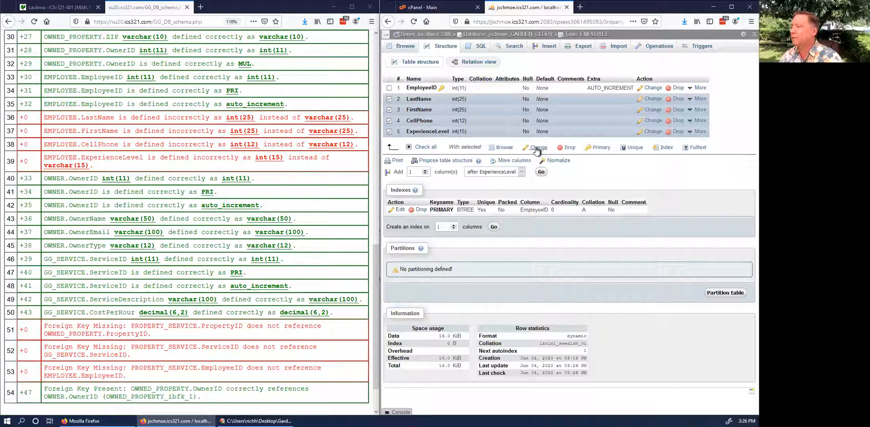
click(537, 149)
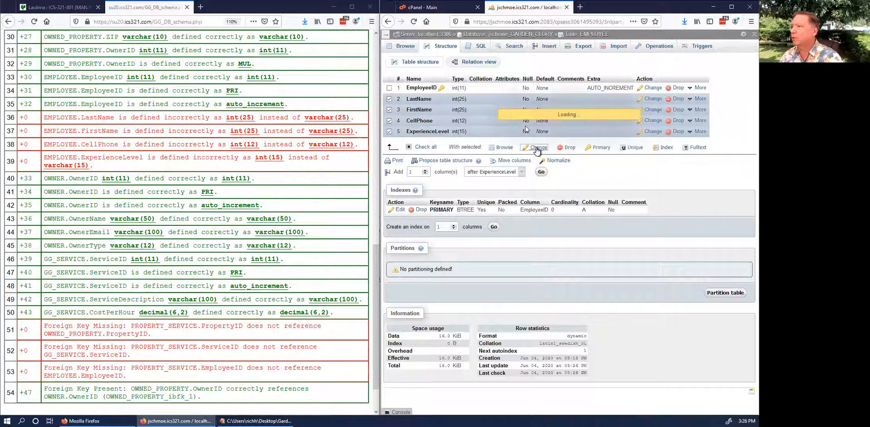
Set the data type of the LastName and FirstName columns to VARCHAR
click(472, 80)
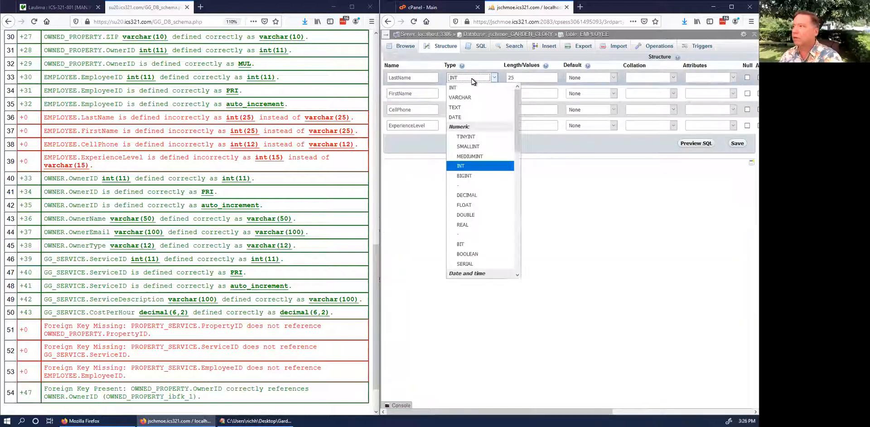
key(v)
key(Return)
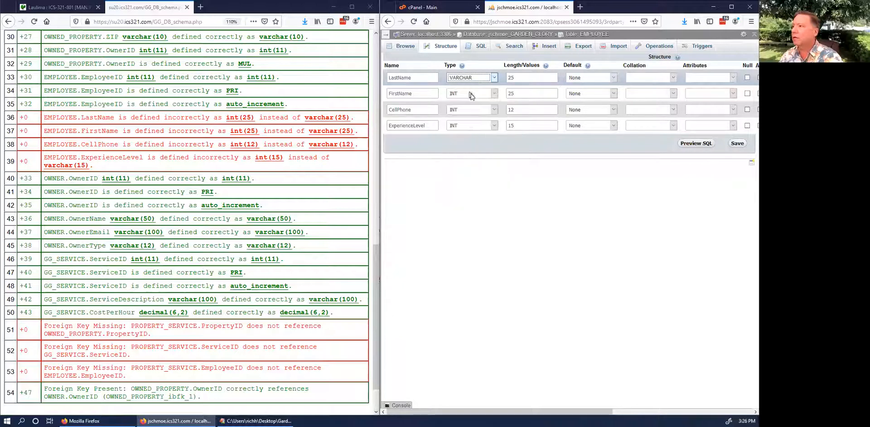
click(483, 95)
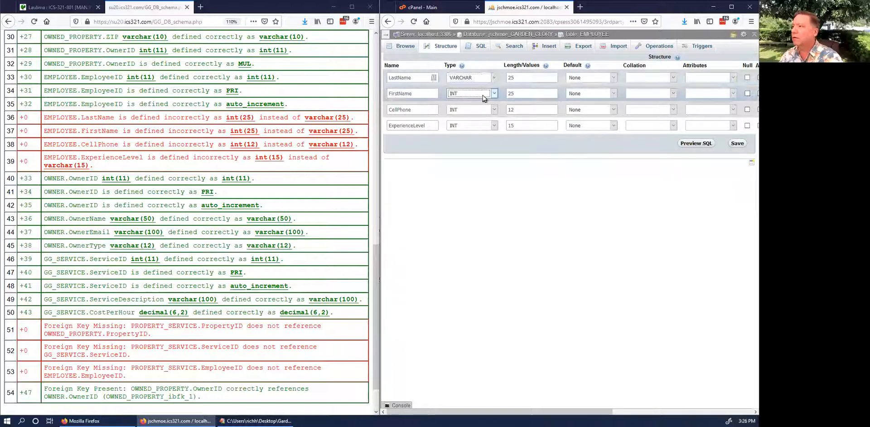
key(v)
key(Return)
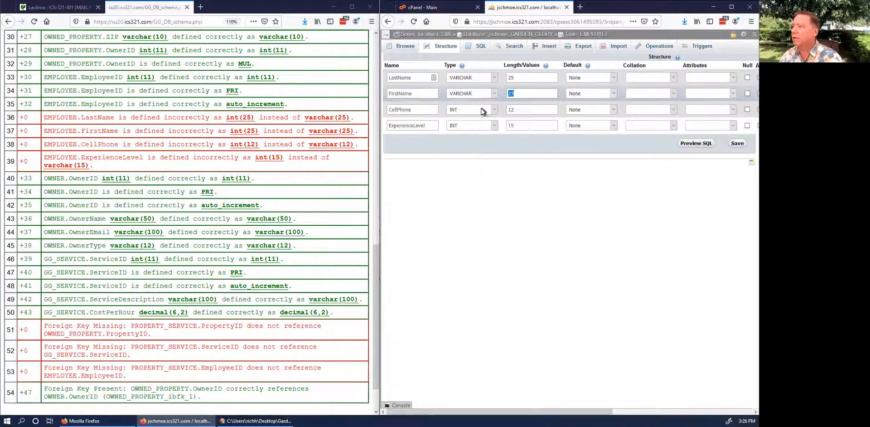
Set the data type of the CellPhone and ExperienceLevel columns to VARCHAR and save the EMPLOYEE table changes
click(481, 110)
key(v)
key(Return)
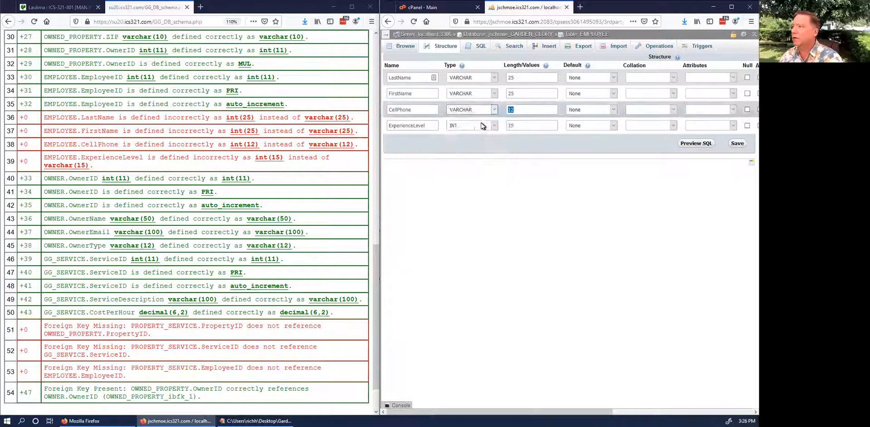
click(484, 126)
key(v)
key(Tab)
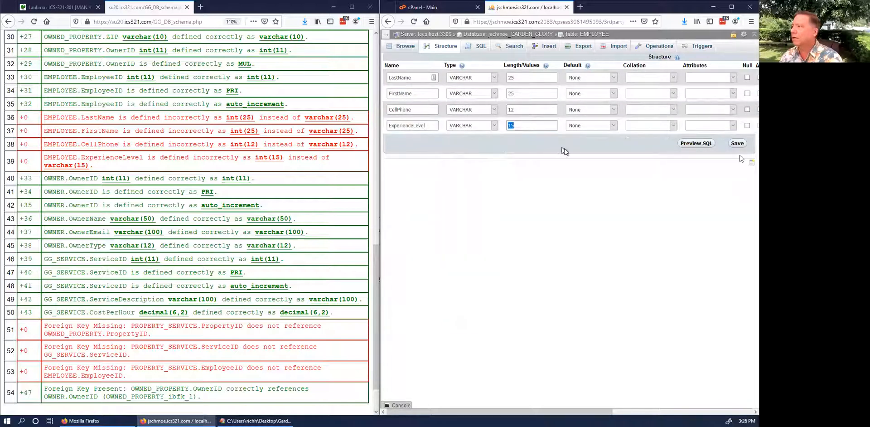
click(743, 144)
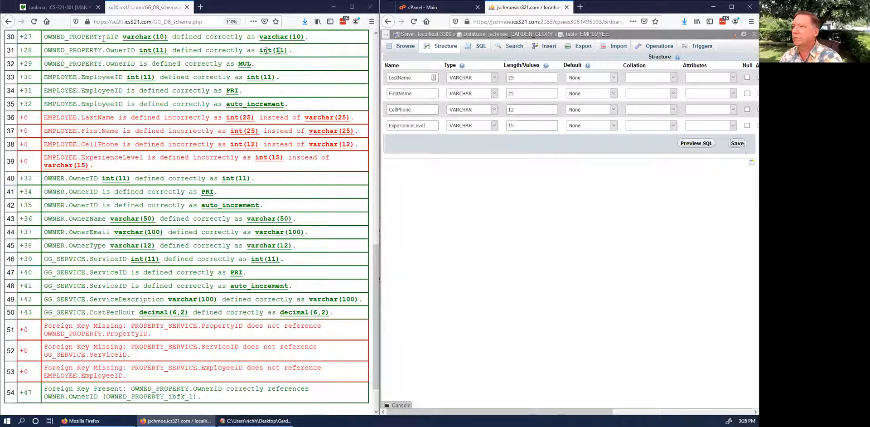
Rerun the Garden Glory schema scoring by resubmitting the page and review the refreshed report
click(36, 21)
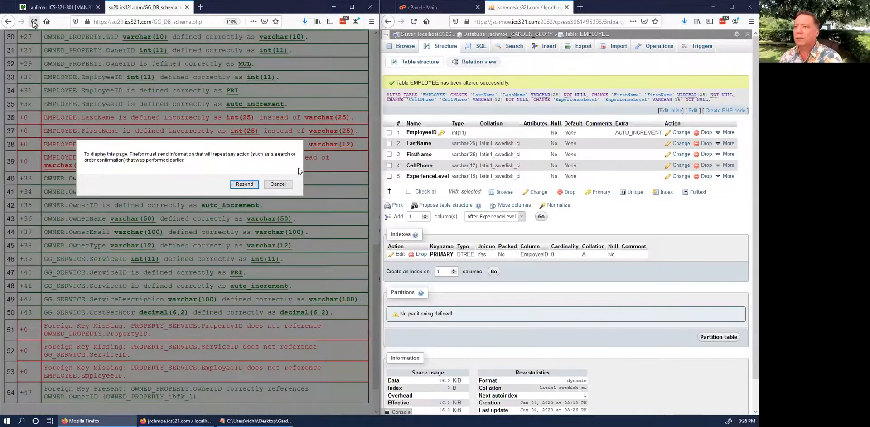
key(Return)
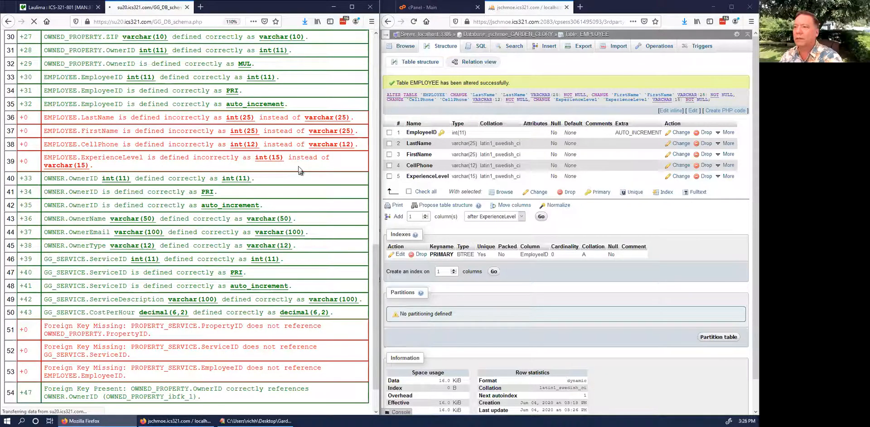
scroll(299, 170, down, 2)
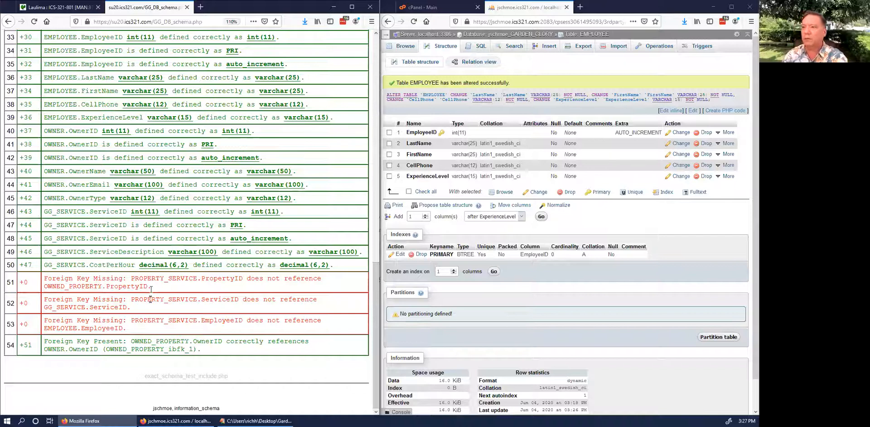
key(Home)
scroll(151, 289, down, 3)
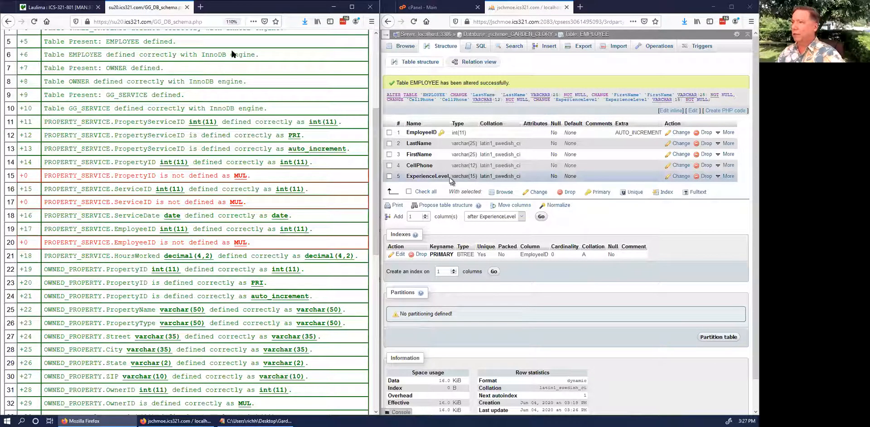
Switch to the Laulima assignment page and examine the PROPERTY_SERVICE referential integrity rules for PropertyID, ServiceID and EmployeeID alongside the sample tables
click(50, 11)
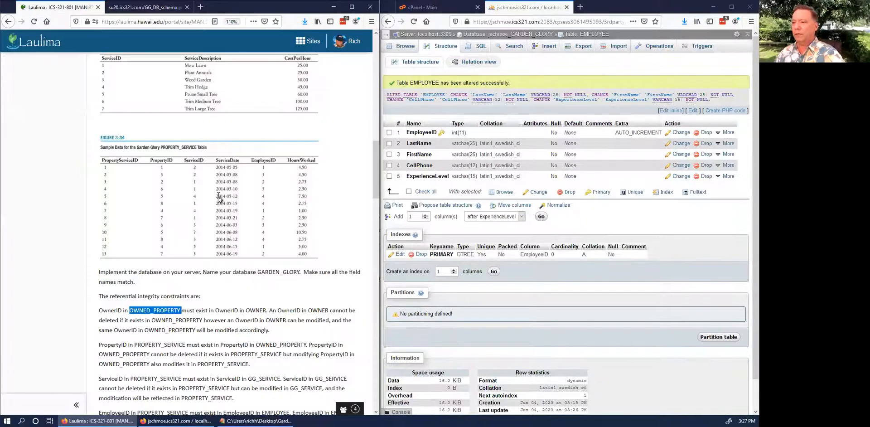
scroll(153, 210, down, 3)
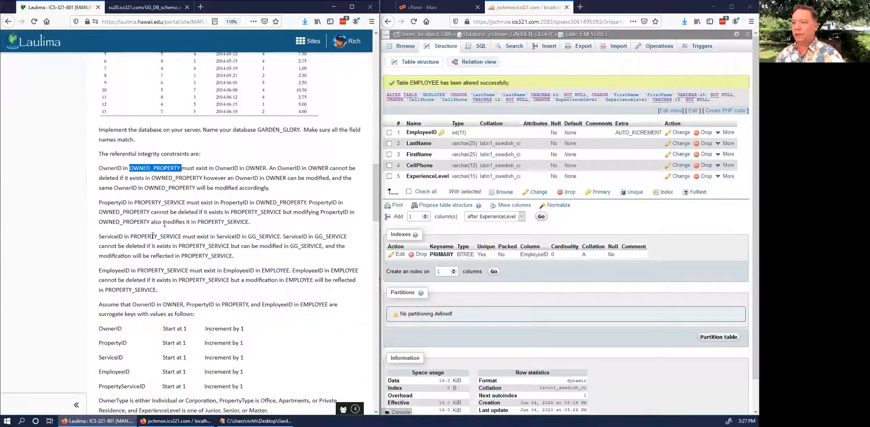
click(114, 202)
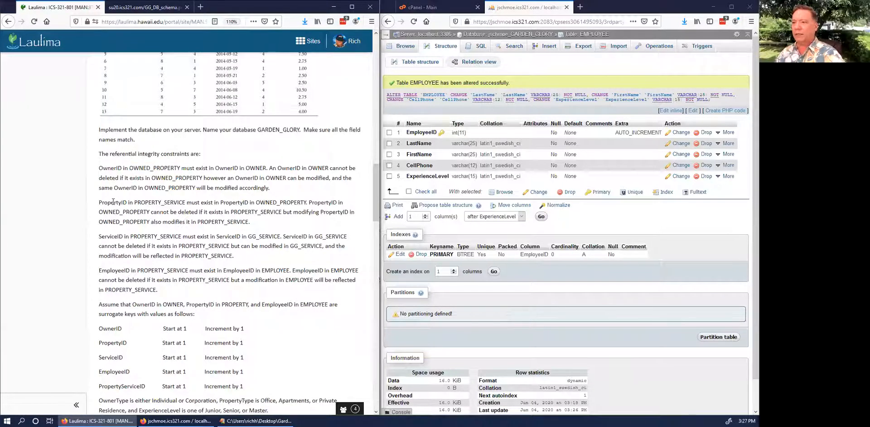
double_click(113, 201)
double_click(113, 236)
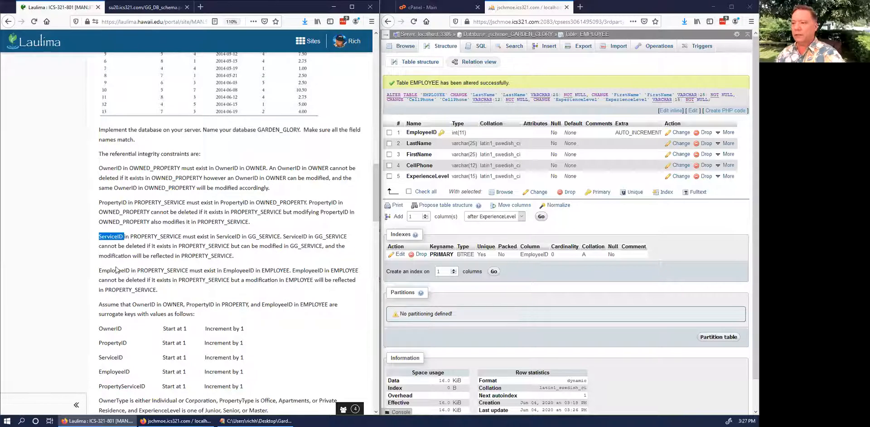
double_click(114, 270)
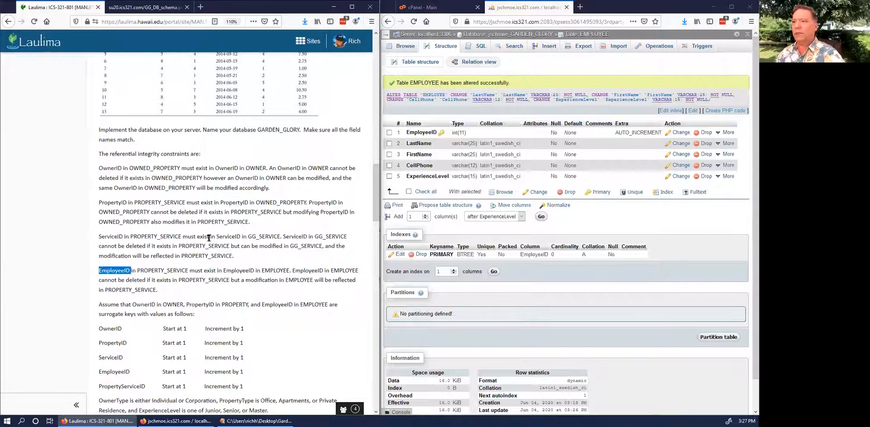
scroll(169, 167, up, 3)
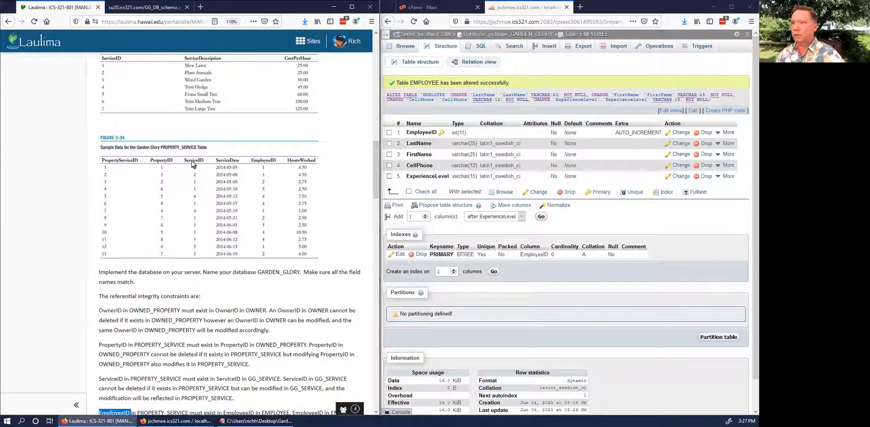
scroll(193, 164, up, 4)
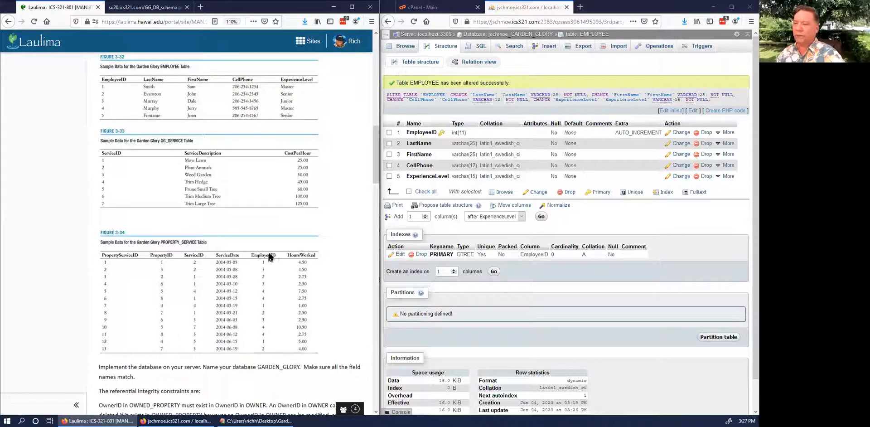
scroll(261, 227, down, 2)
scroll(260, 227, up, 2)
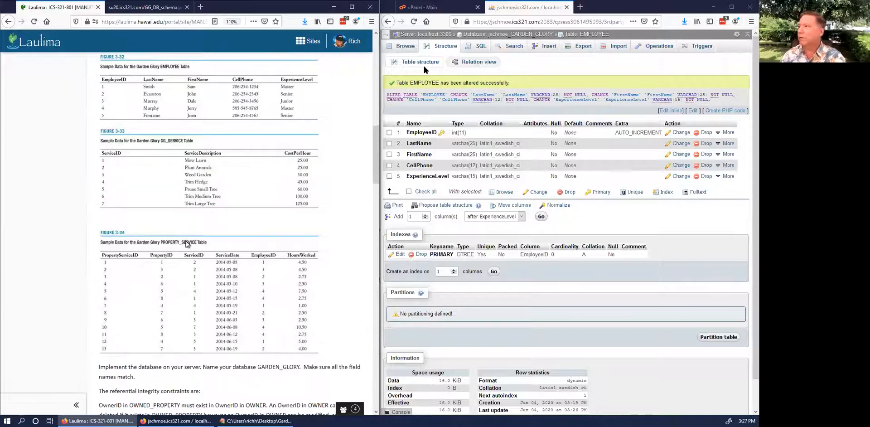
Open the foreign key constraint settings of the PROPERTY_SERVICE table and consult the assignment's referential integrity rules
click(507, 34)
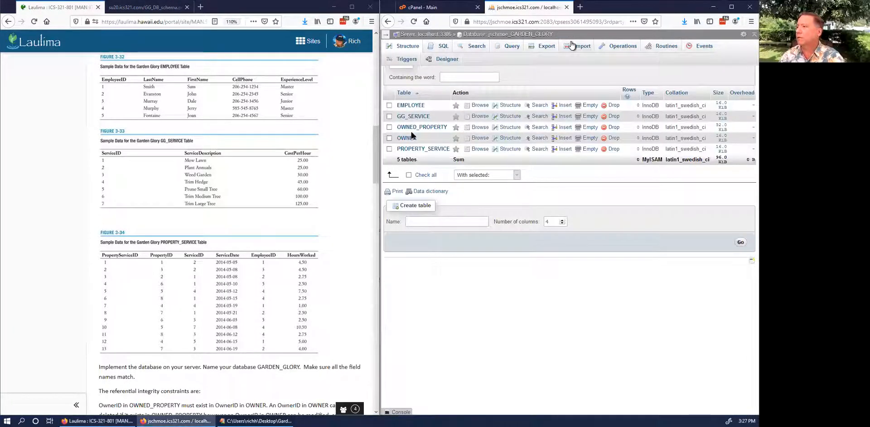
click(510, 152)
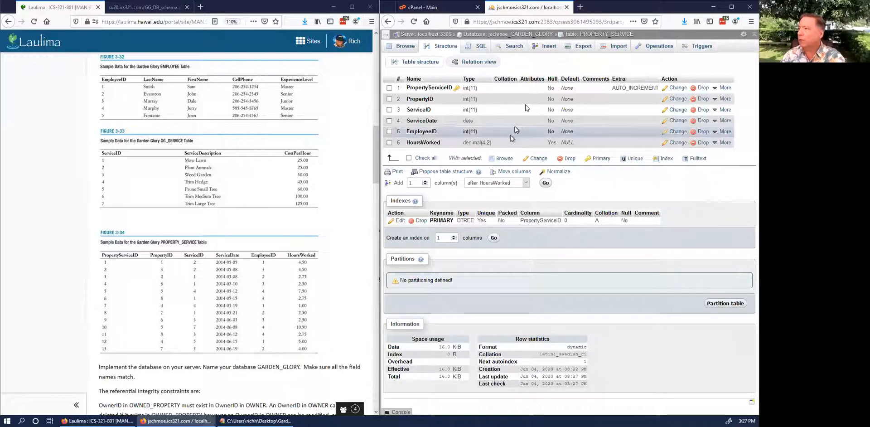
click(478, 63)
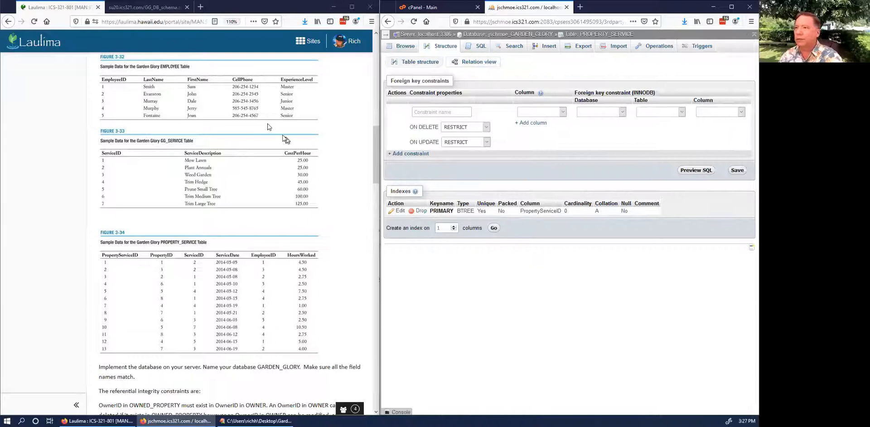
scroll(276, 127, up, 3)
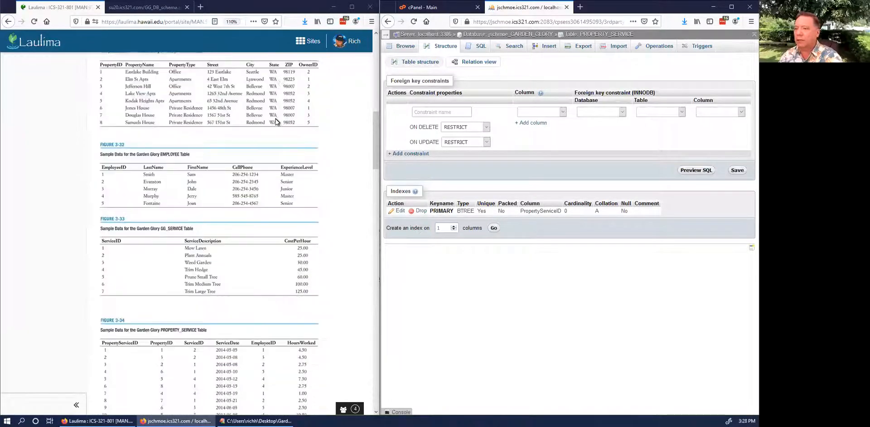
scroll(276, 121, down, 10)
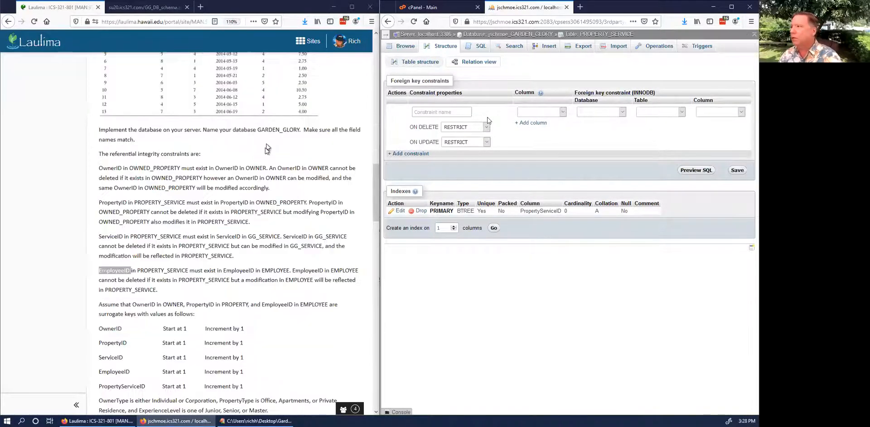
Define a foreign key from PROPERTY_SERVICE's EmployeeID to EmployeeID in the GARDEN_GLORY EMPLOYEE table, with ON UPDATE set to CASCADE
click(560, 113)
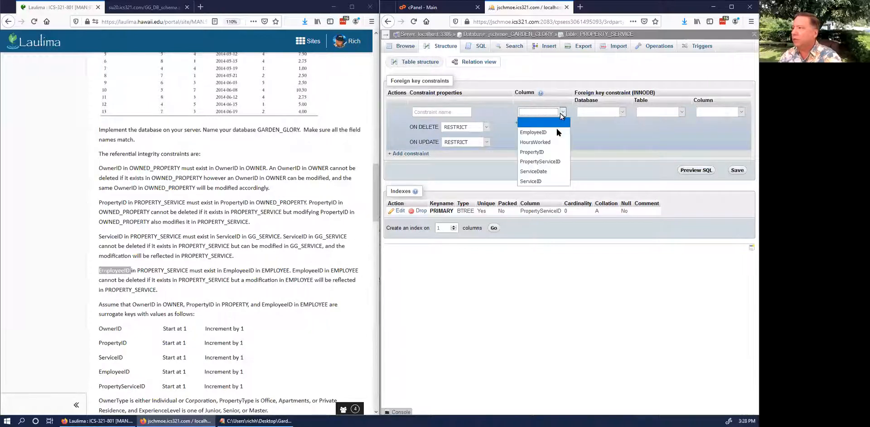
click(561, 113)
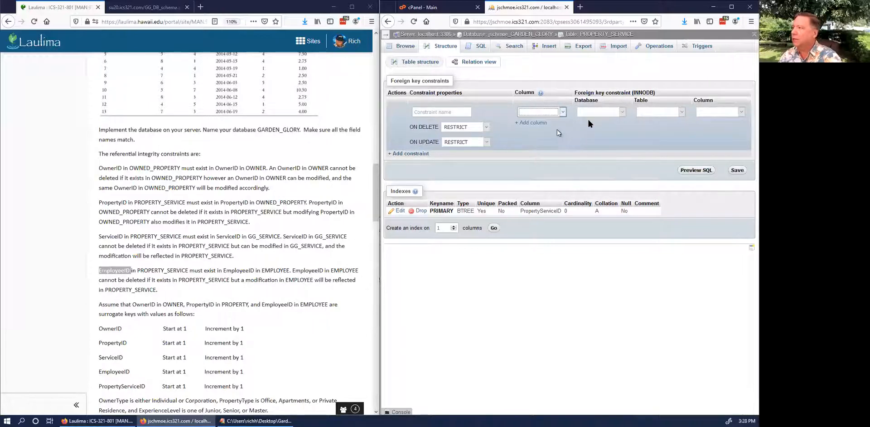
click(619, 114)
click(616, 138)
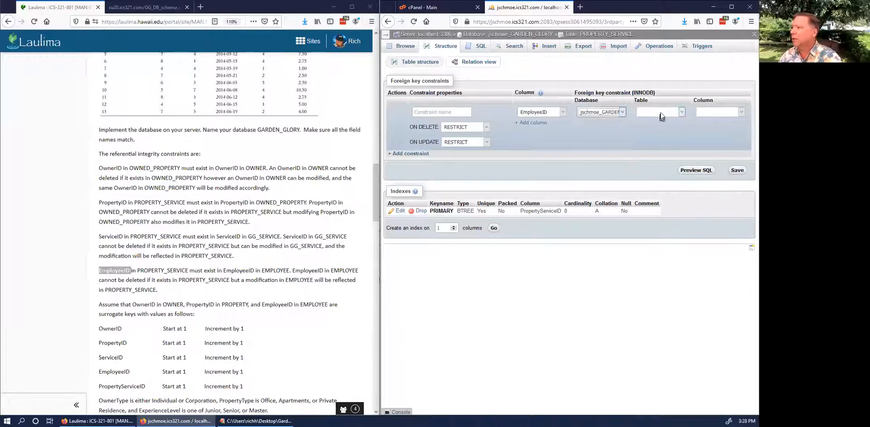
click(661, 118)
click(657, 132)
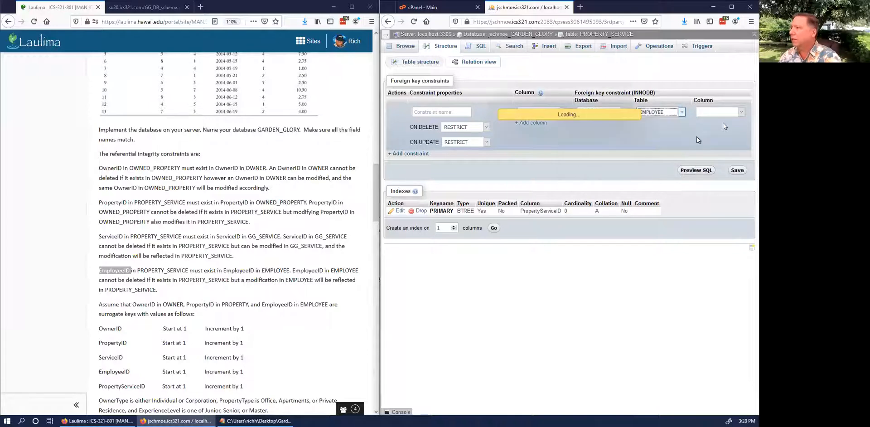
click(483, 142)
click(457, 151)
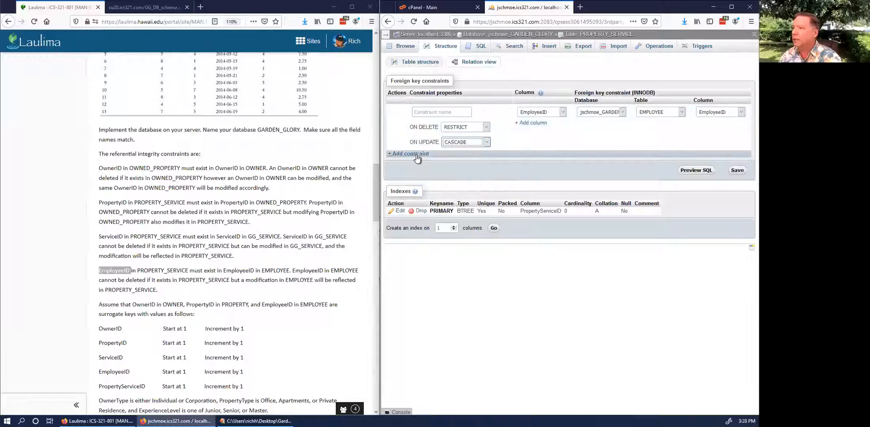
Add a second constraint linking PropertyID to PropertyID in the GARDEN_GLORY OWNED_PROPERTY table, with ON UPDATE set to CASCADE
click(416, 154)
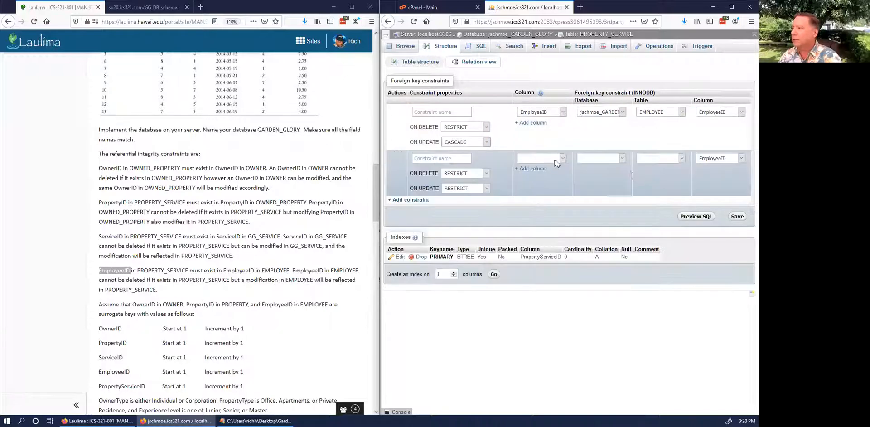
click(554, 159)
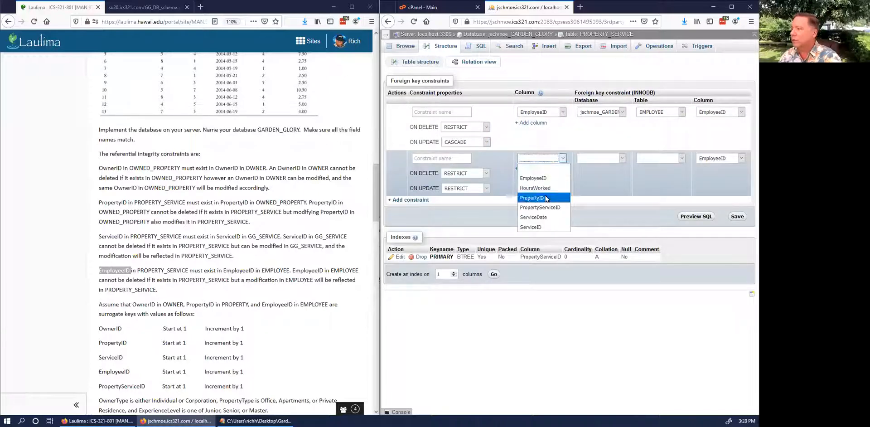
click(539, 198)
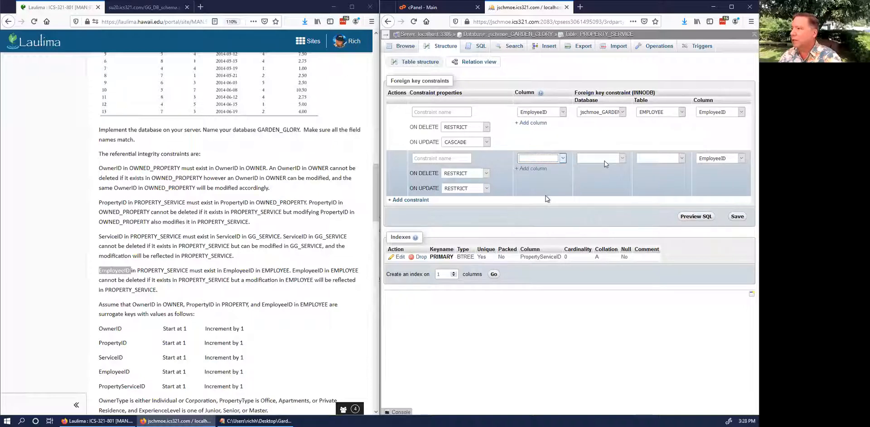
click(605, 161)
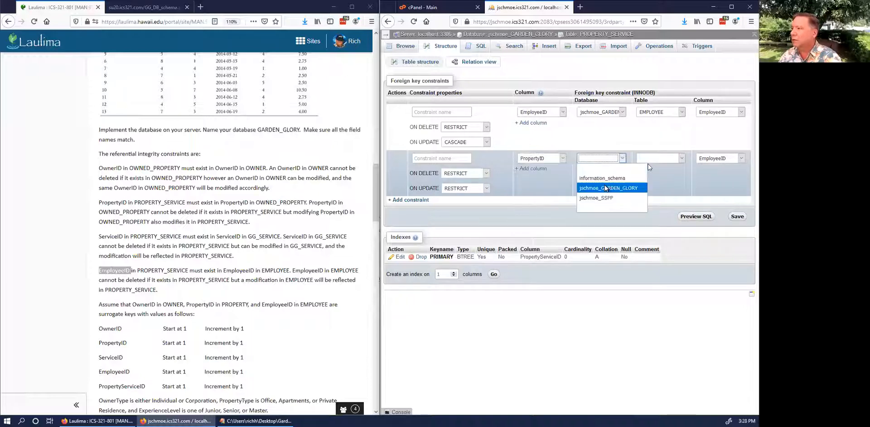
click(609, 188)
click(660, 158)
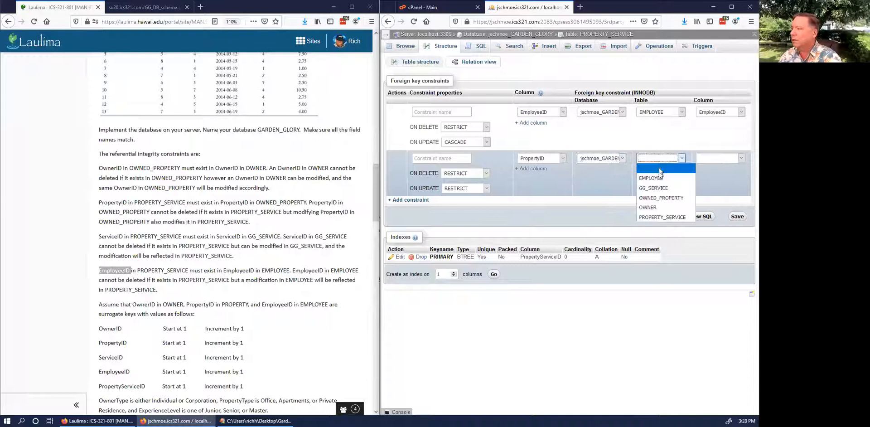
click(661, 198)
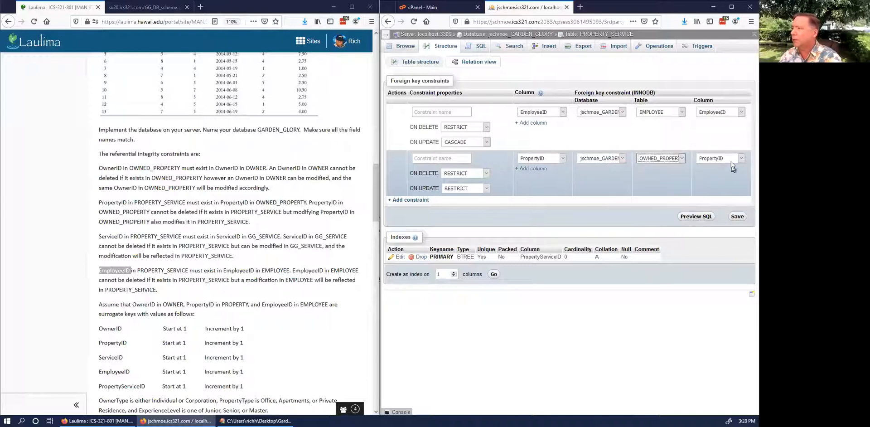
click(470, 188)
click(469, 199)
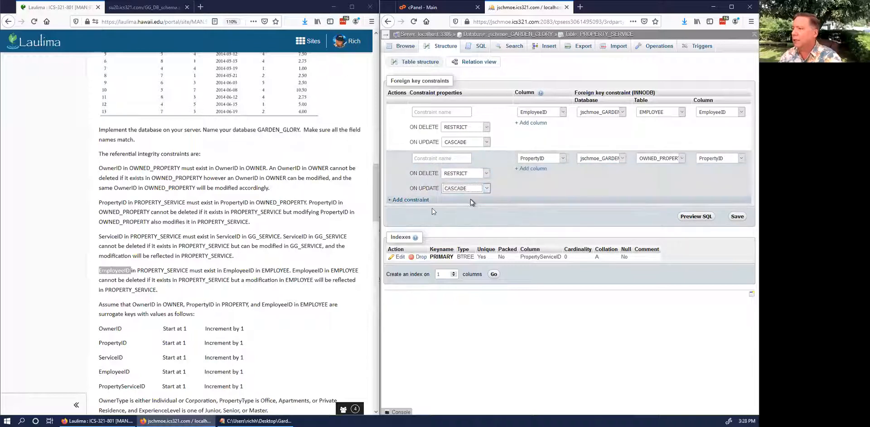
Add a third constraint linking ServiceID to ServiceID in the GARDEN_GLORY GG_SERVICE table and save the PROPERTY_SERVICE foreign keys
click(423, 201)
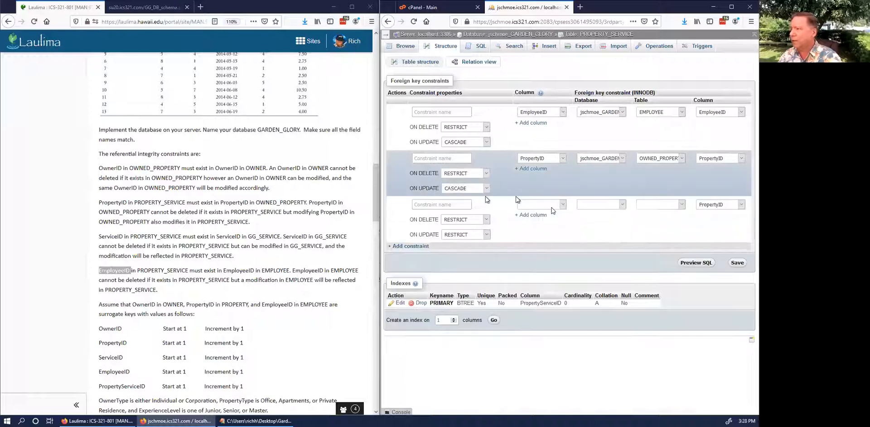
click(552, 206)
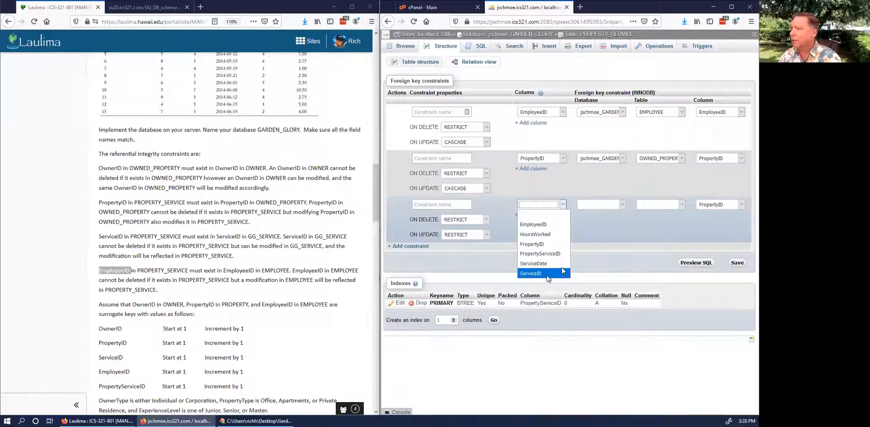
click(539, 273)
click(617, 209)
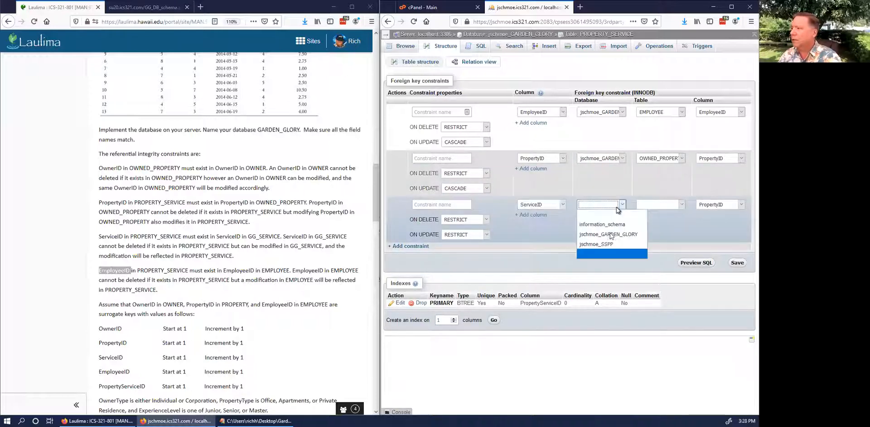
click(647, 218)
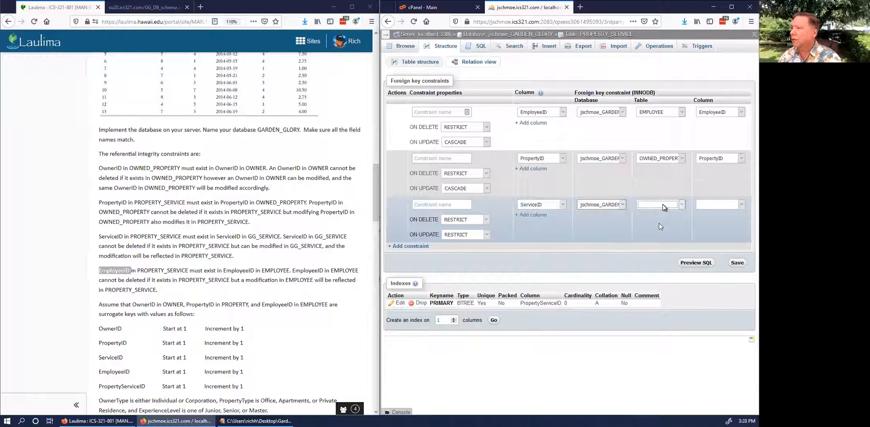
click(662, 204)
click(659, 234)
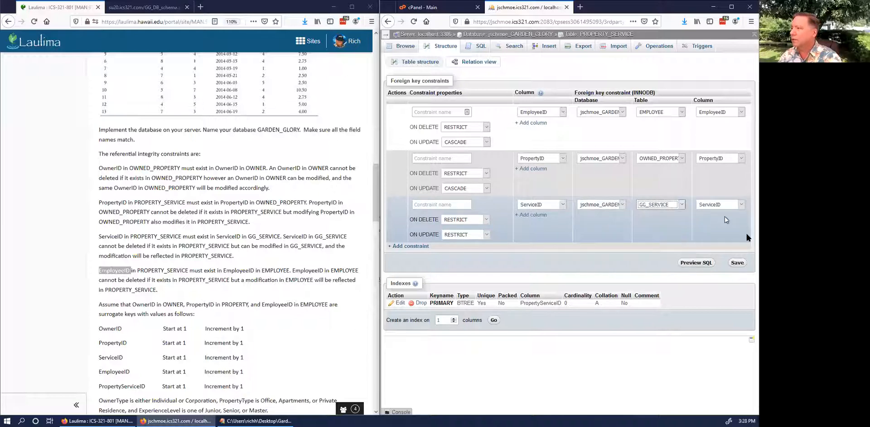
click(738, 263)
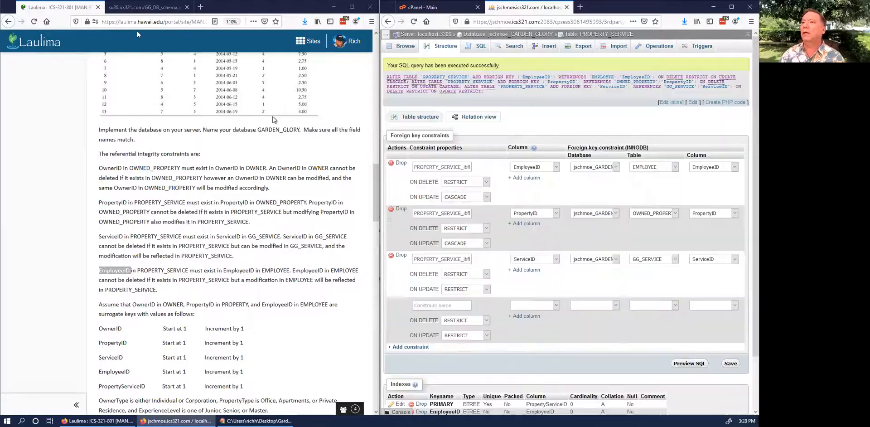
Rerun the Garden Glory schema scoring by resubmitting its page and examine the foreign key results, especially the PROPERTY_SERVICE.ServiceID update rule
click(134, 7)
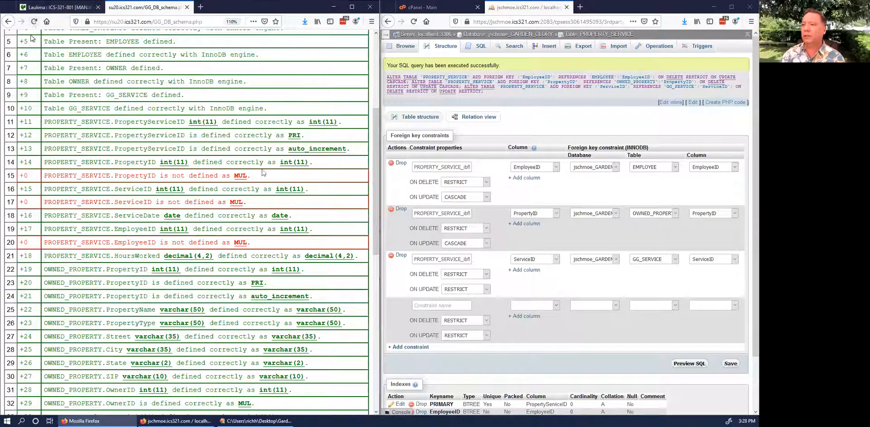
click(34, 21)
click(245, 184)
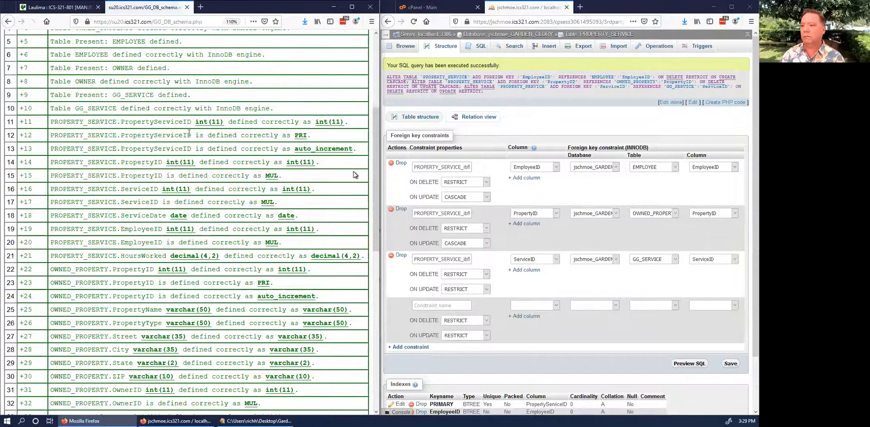
scroll(189, 133, down, 3)
scroll(190, 136, down, 10)
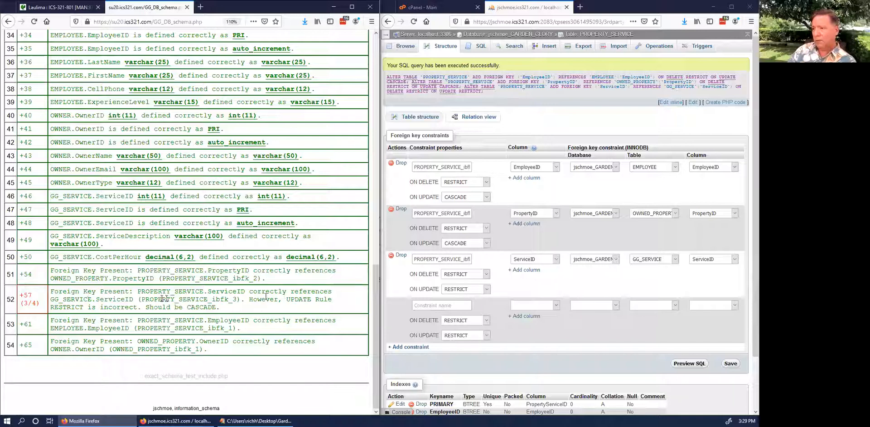
double_click(304, 300)
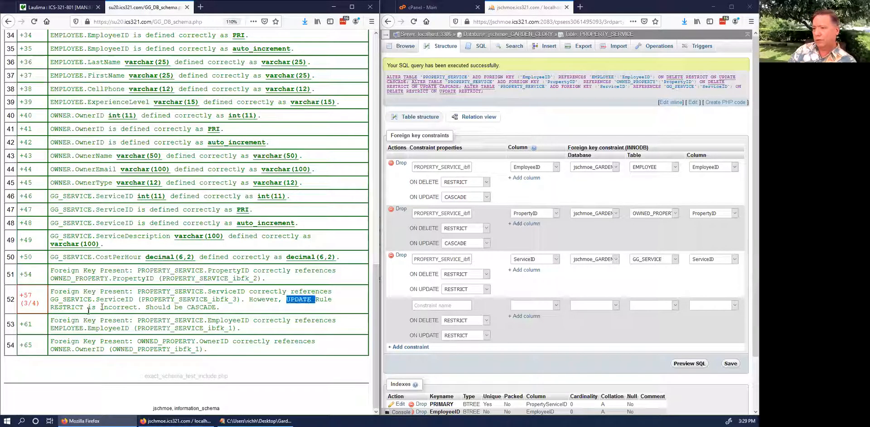
click(186, 305)
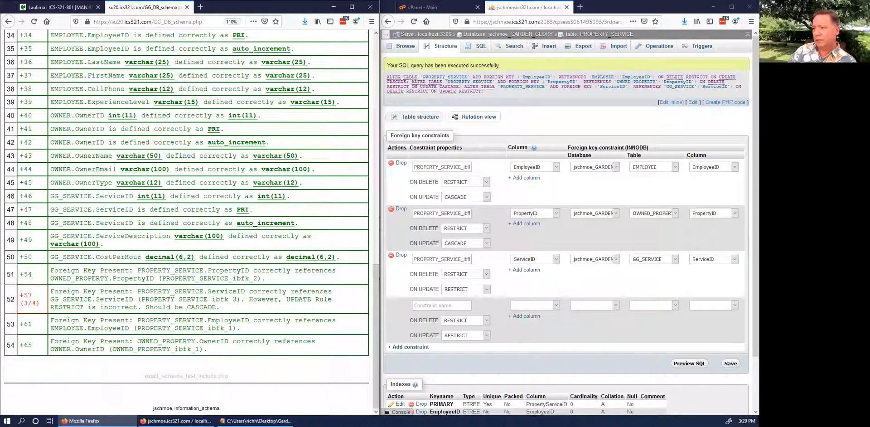
double_click(186, 307)
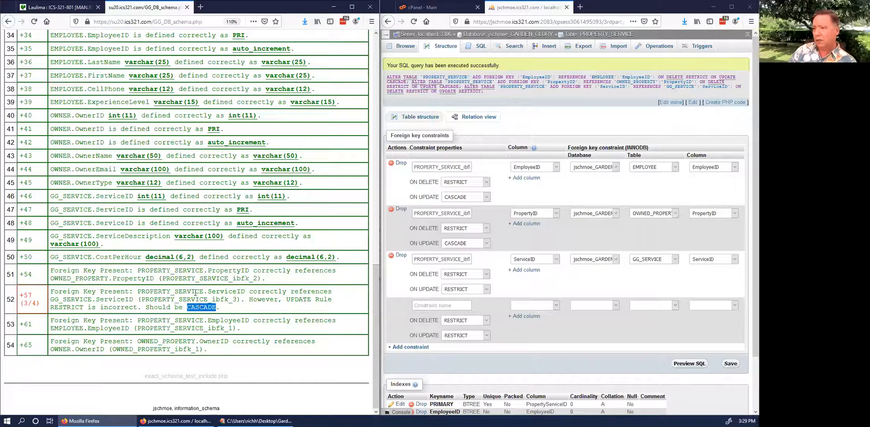
click(222, 292)
double_click(226, 292)
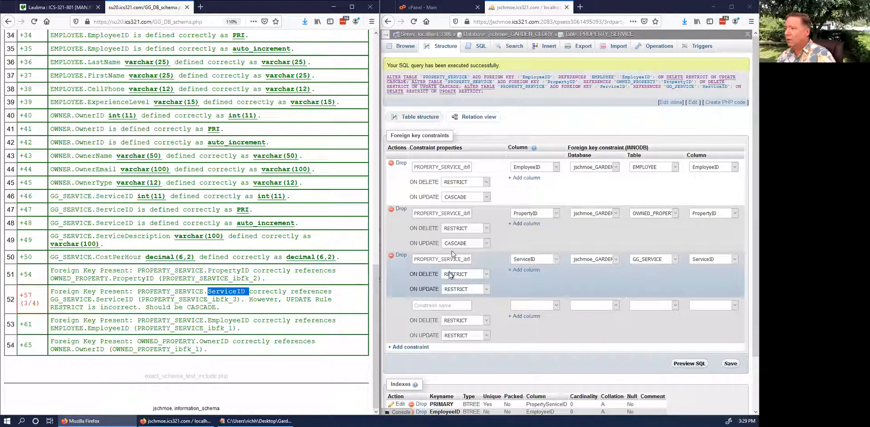
Set ON UPDATE to CASCADE for the ServiceID foreign key and save the constraint change
click(458, 288)
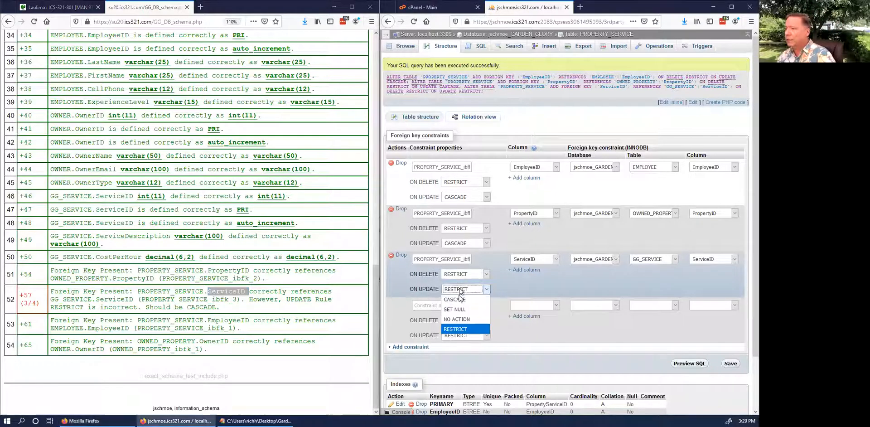
click(459, 297)
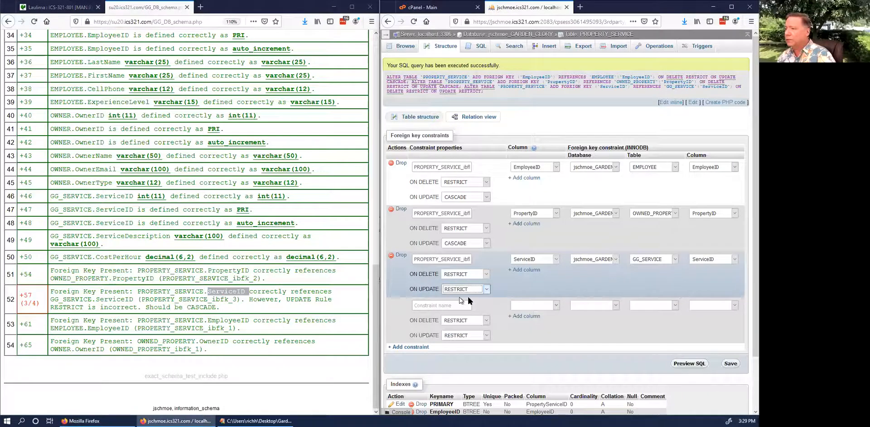
click(730, 364)
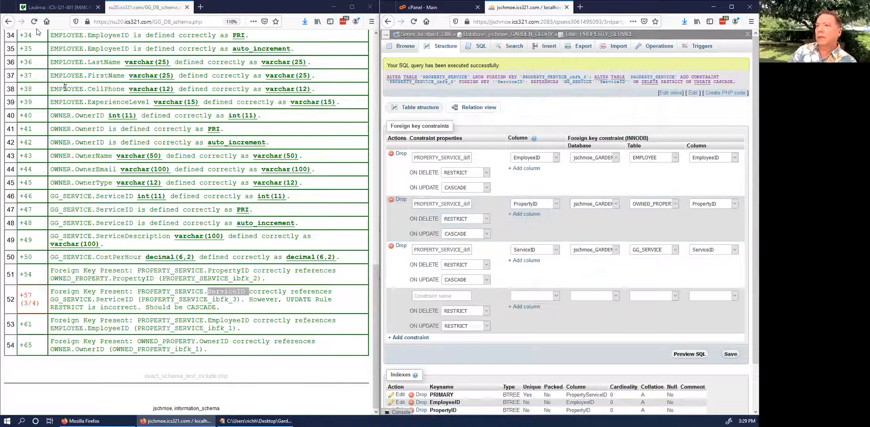
Resubmit the scoring page again and check the foreign key results and overall points
click(34, 23)
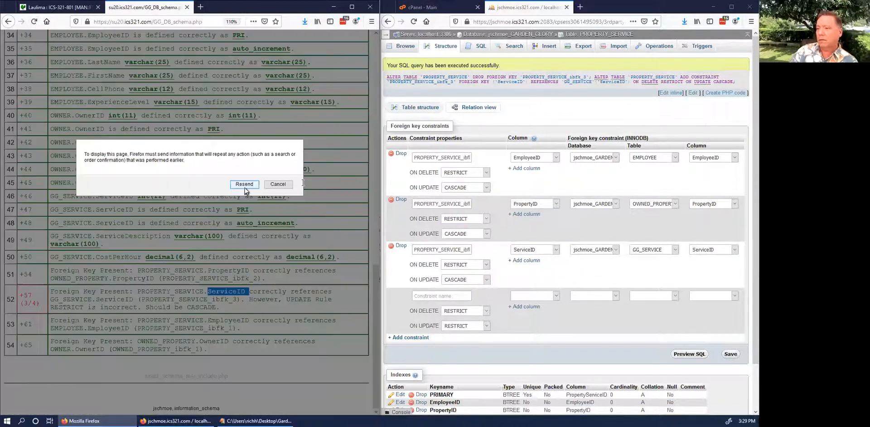
click(244, 184)
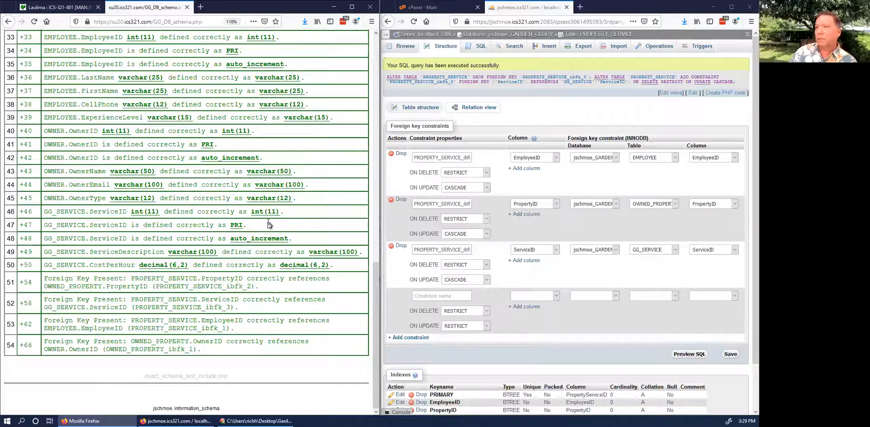
scroll(268, 223, up, 15)
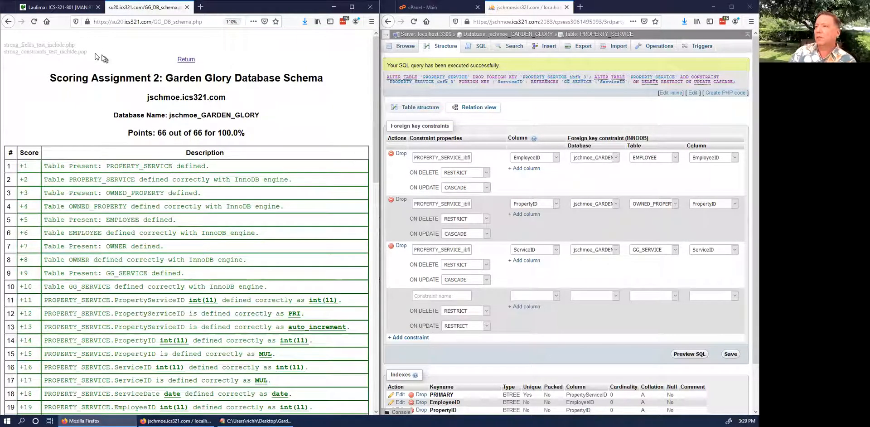
Go back to the Laulima assignment page and open its attached script DBC-e07-MYSQL-GG-Insert-Data.sql
click(80, 9)
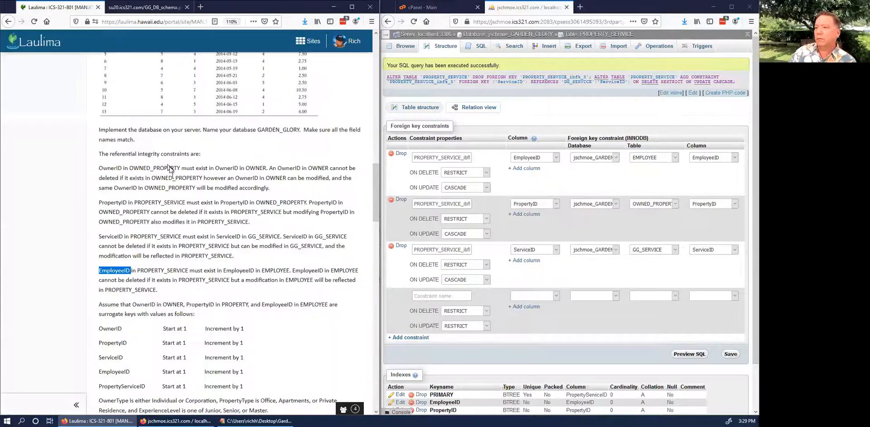
scroll(171, 175, down, 5)
scroll(172, 180, down, 5)
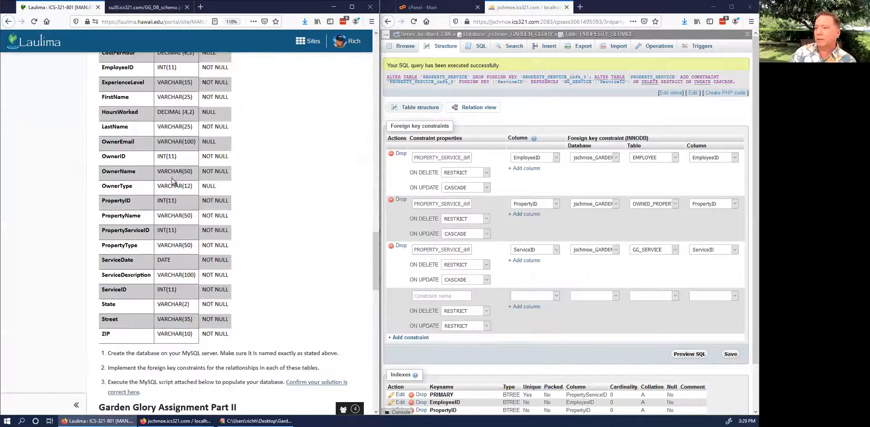
scroll(172, 180, down, 6)
scroll(173, 180, up, 1)
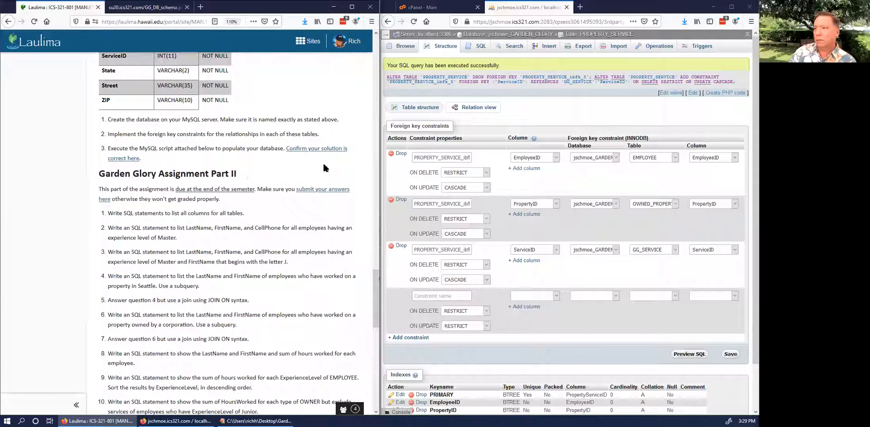
scroll(323, 168, down, 4)
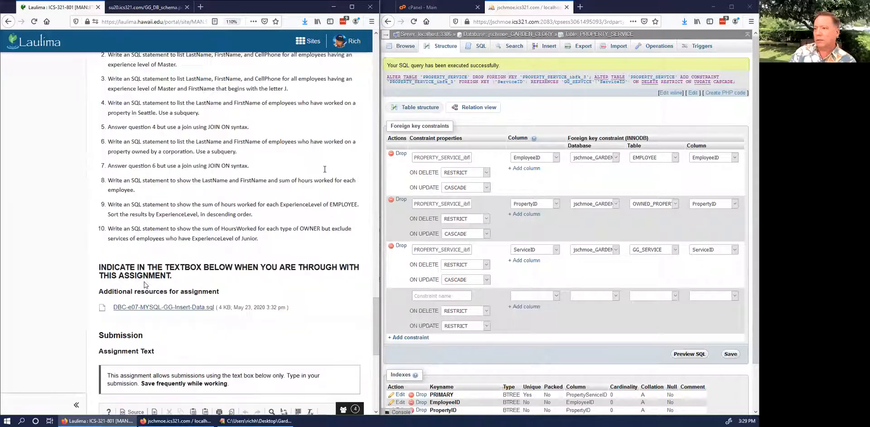
scroll(158, 236, down, 2)
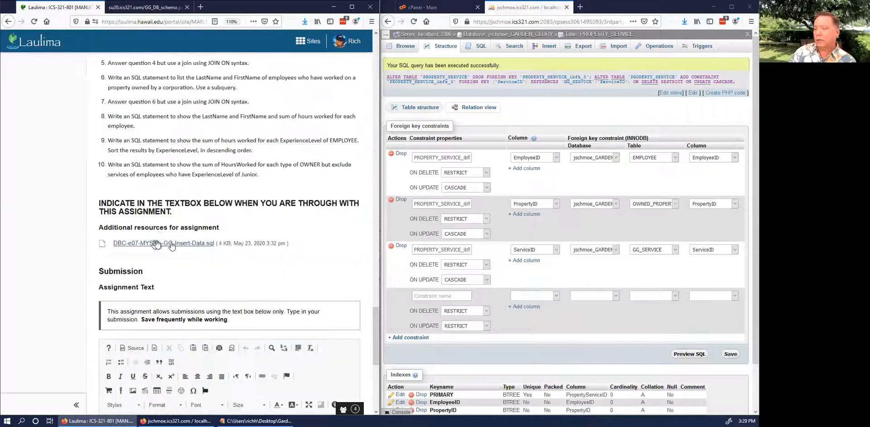
click(171, 243)
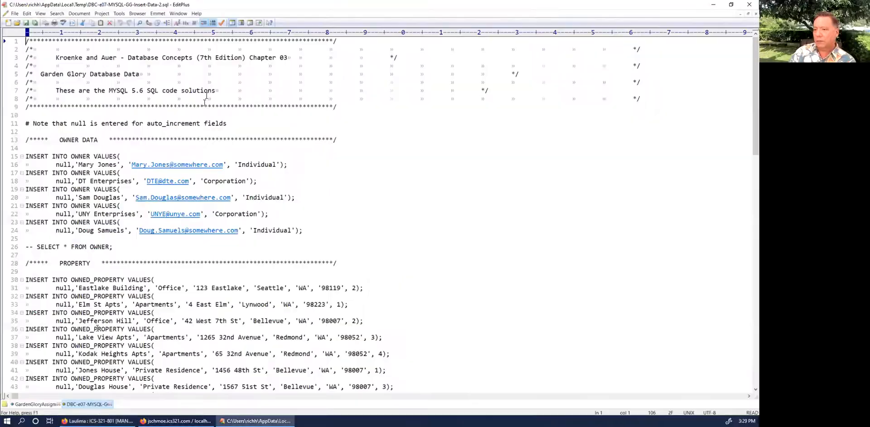
Review the insert statements from OWNER to PROPERTY_SERVICE, and select the whole script for copying
click(98, 329)
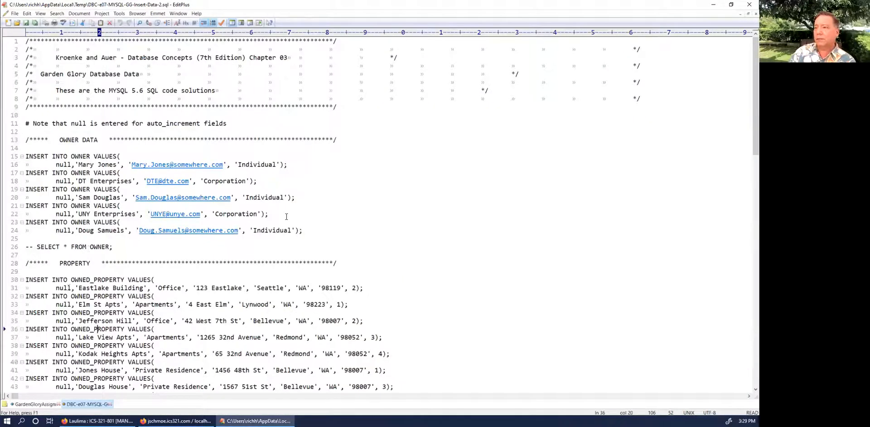
scroll(281, 230, down, 9)
scroll(284, 230, down, 11)
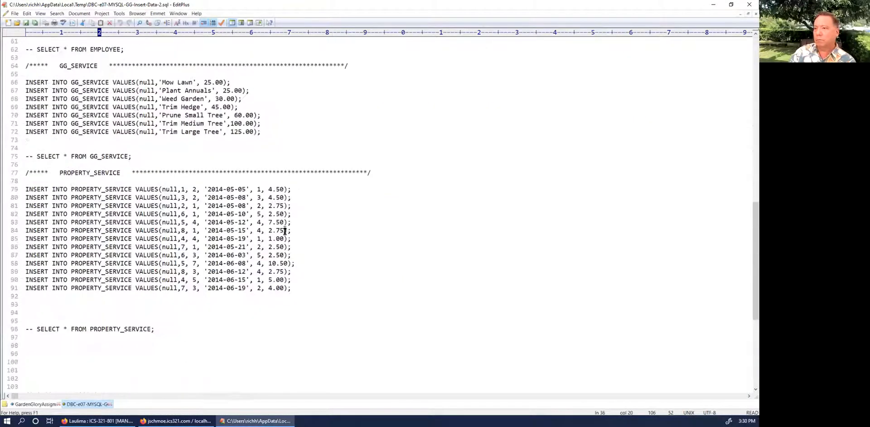
scroll(284, 230, up, 8)
scroll(266, 235, up, 12)
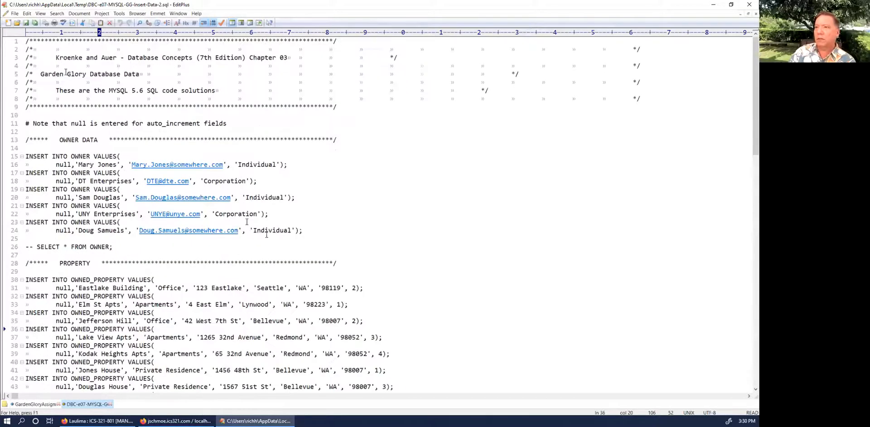
drag(25, 43, 56, 91)
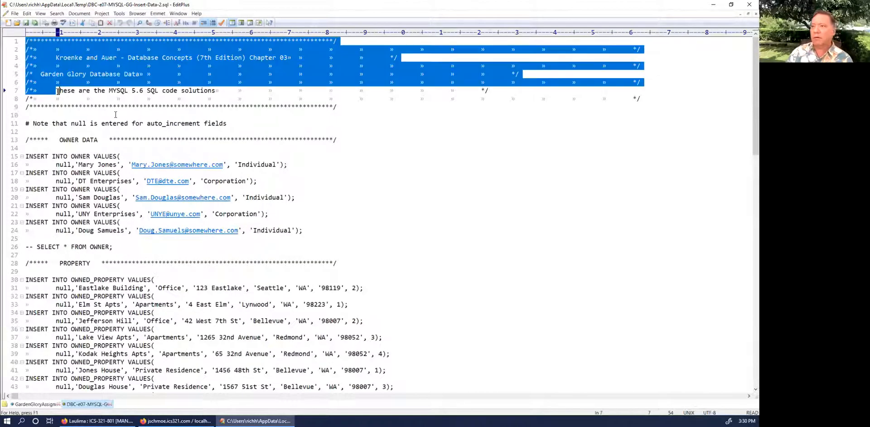
key(ctrl+a)
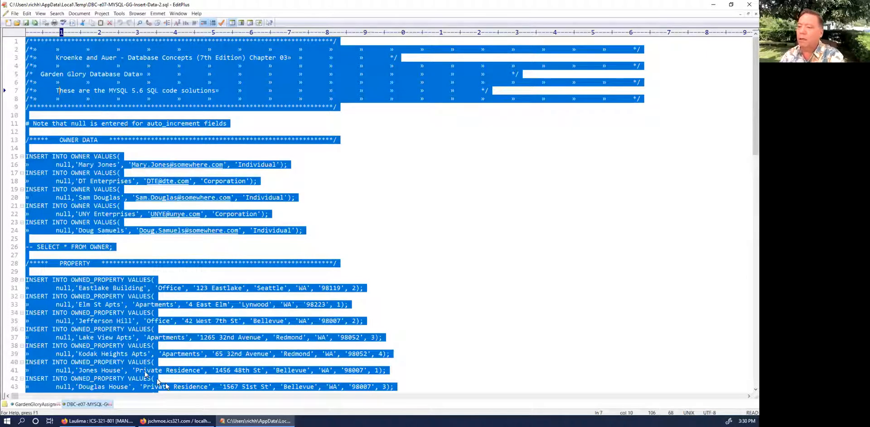
Switch to phpMyAdmin, paste the copied insert script into a SQL query on the GARDEN_GLORY database, and run it
click(177, 421)
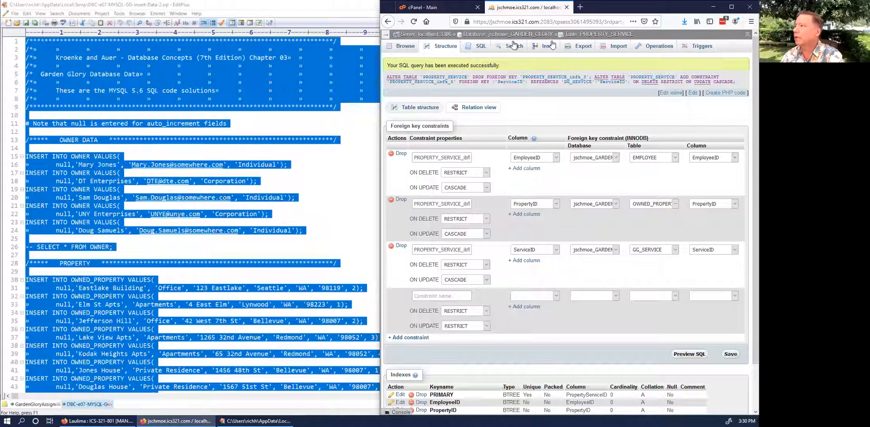
click(528, 36)
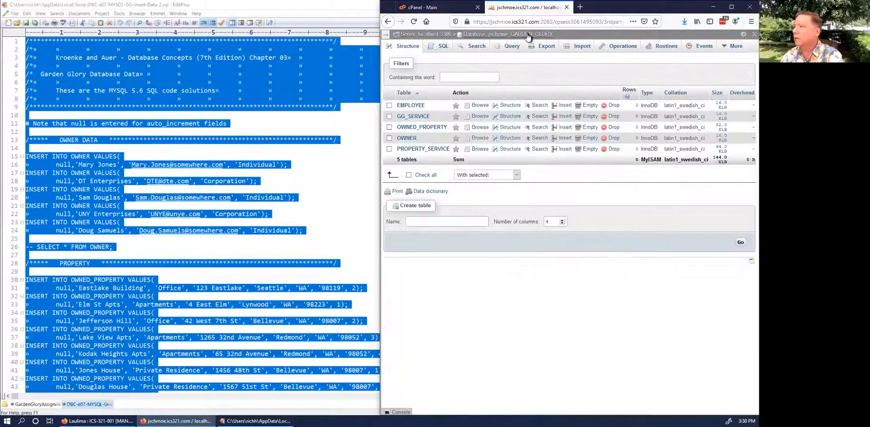
click(443, 47)
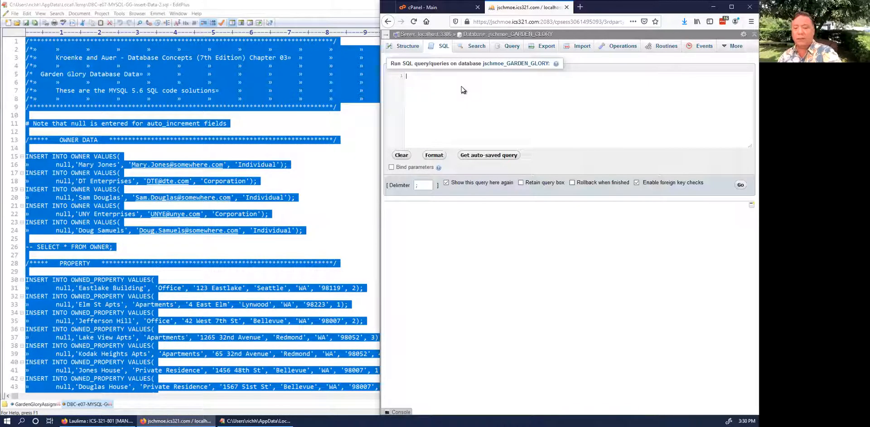
key(ctrl+v)
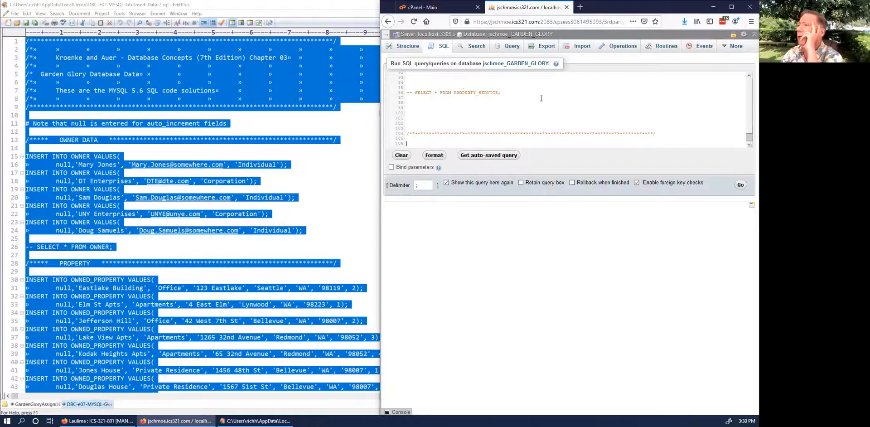
scroll(541, 98, up, 6)
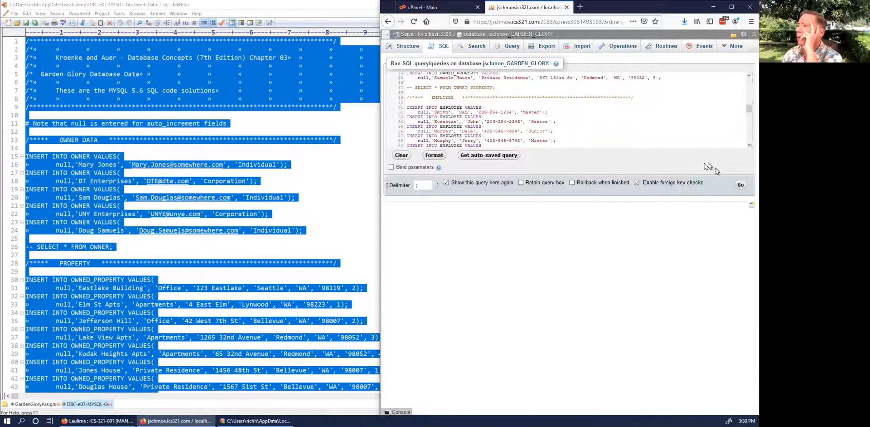
click(740, 185)
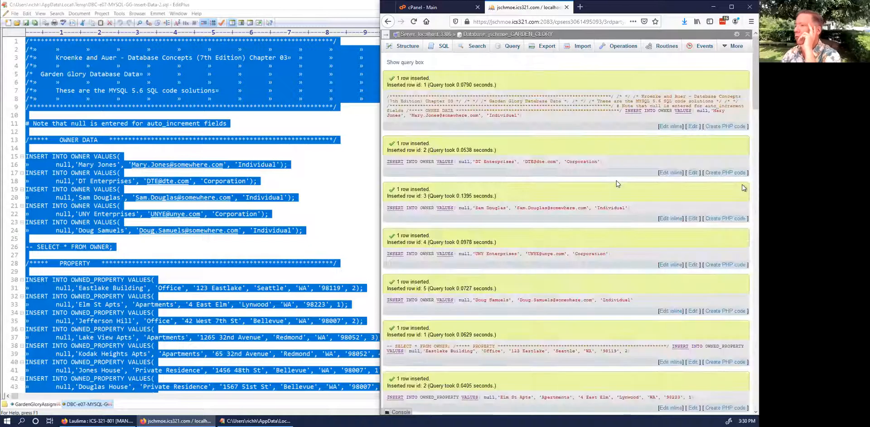
Check the result of each insert statement, and the row counts of all tables in the GARDEN_GLORY database
scroll(617, 184, down, 3)
scroll(618, 182, down, 9)
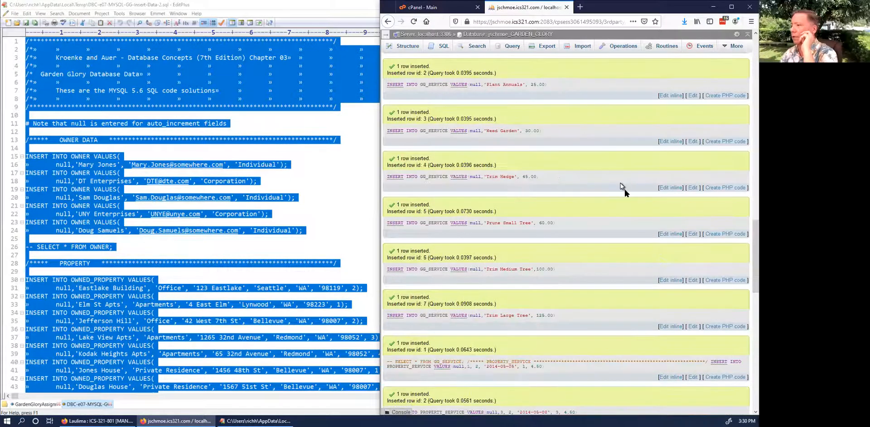
scroll(625, 189, down, 3)
scroll(625, 190, down, 3)
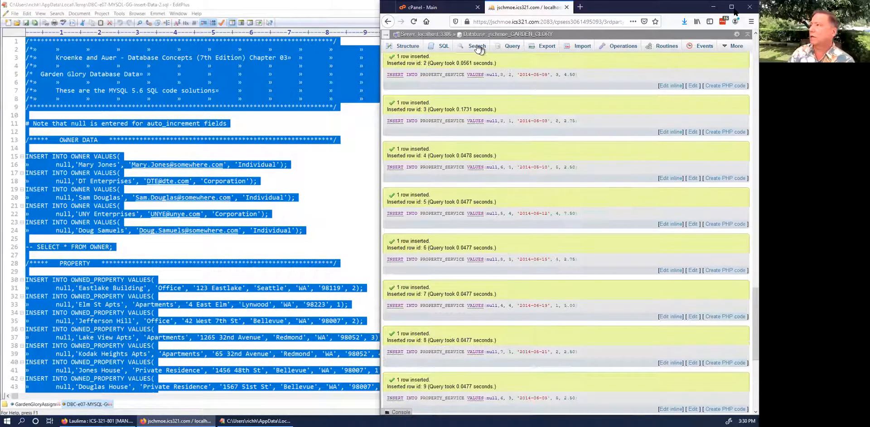
click(731, 7)
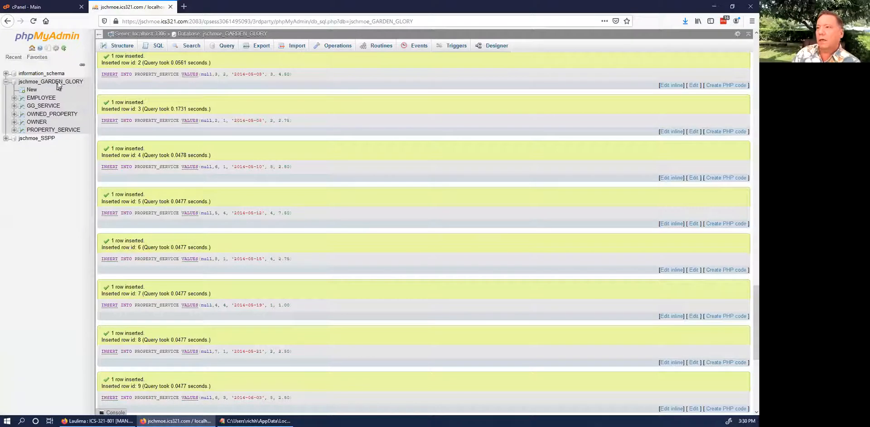
click(59, 83)
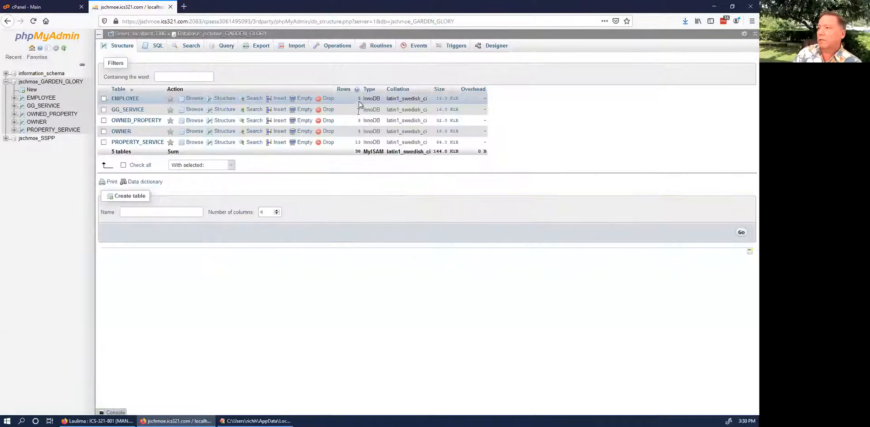
Browse the EMPLOYEE, OWNED_PROPERTY and PROPERTY_SERVICE rows, and follow the Jefferson Hill property's OwnerID link to its owner record
click(125, 98)
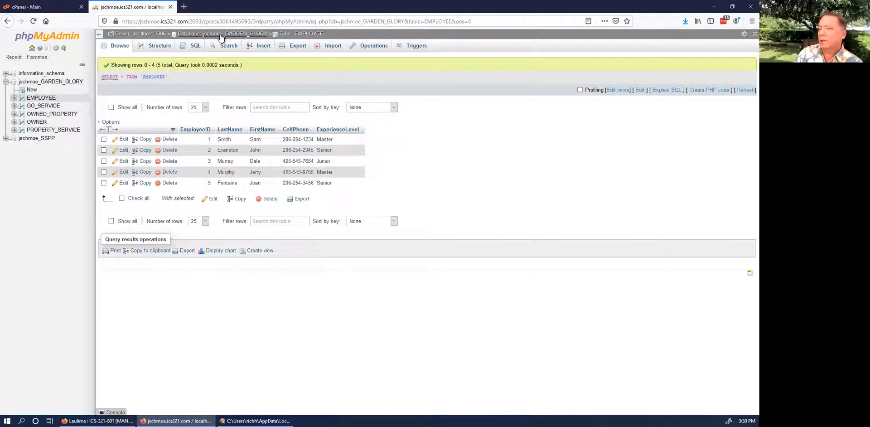
click(256, 34)
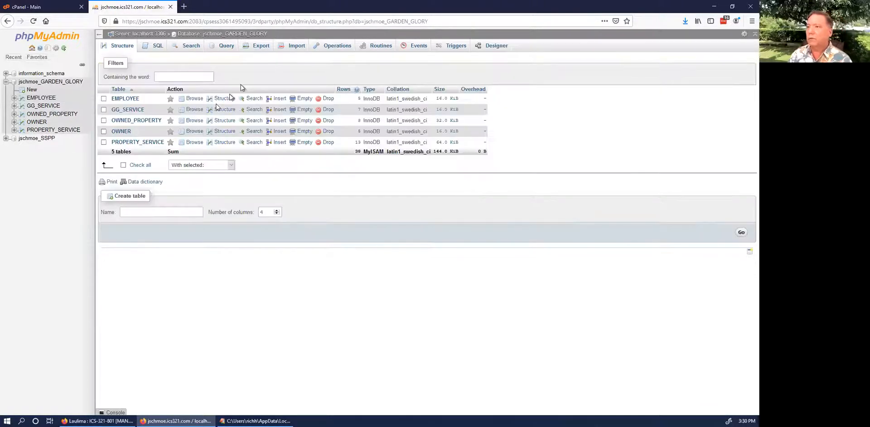
click(147, 121)
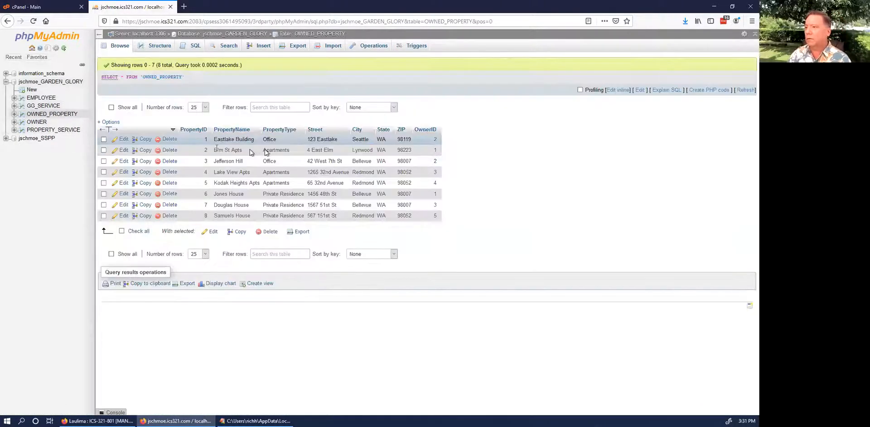
click(436, 163)
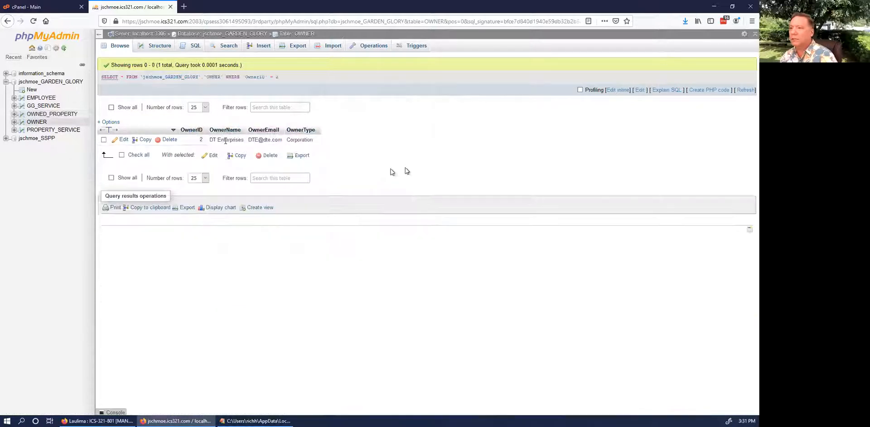
click(290, 35)
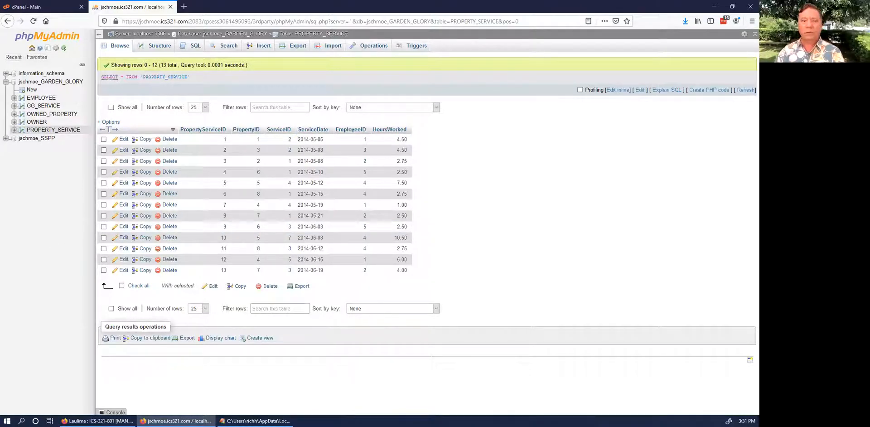
Switch to the Laulima assignment page in a maximized window and read the field definitions, the task list and the Part II SQL questions
click(108, 421)
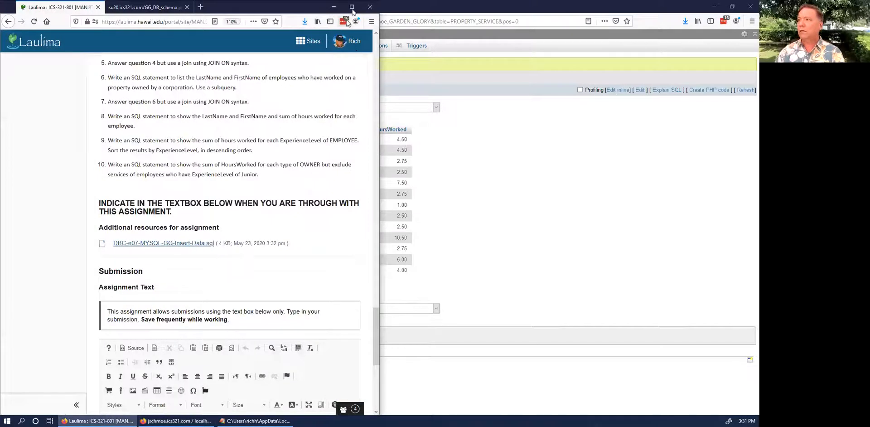
click(353, 6)
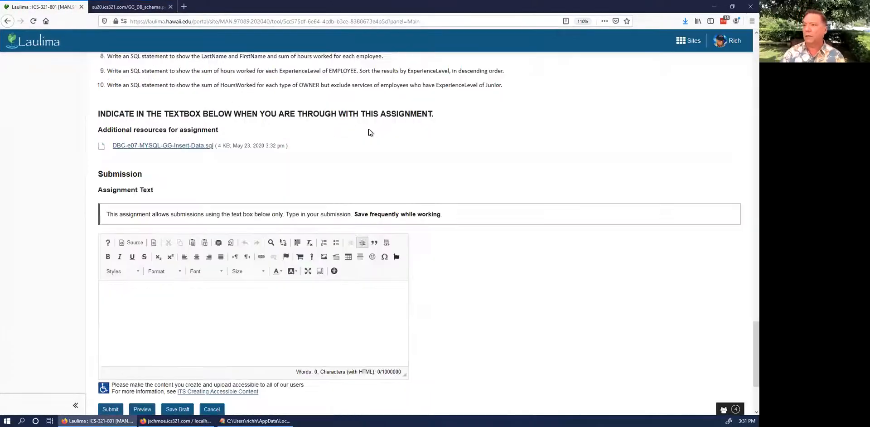
scroll(368, 128, up, 3)
scroll(372, 132, up, 1)
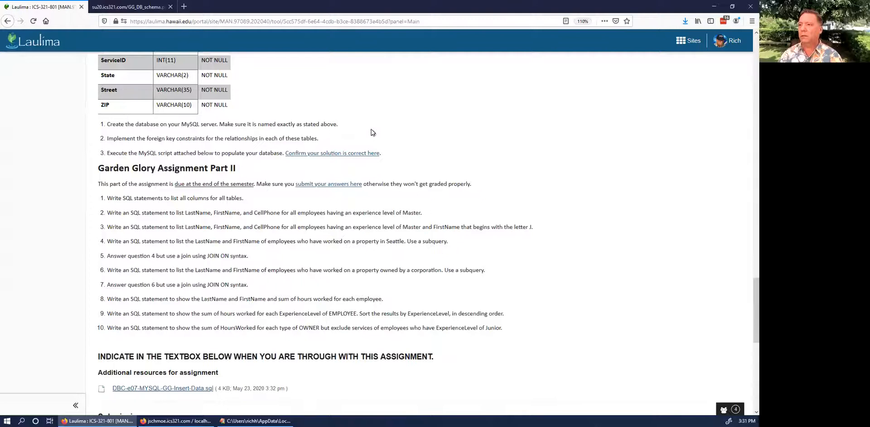
scroll(374, 132, up, 8)
scroll(374, 132, up, 3)
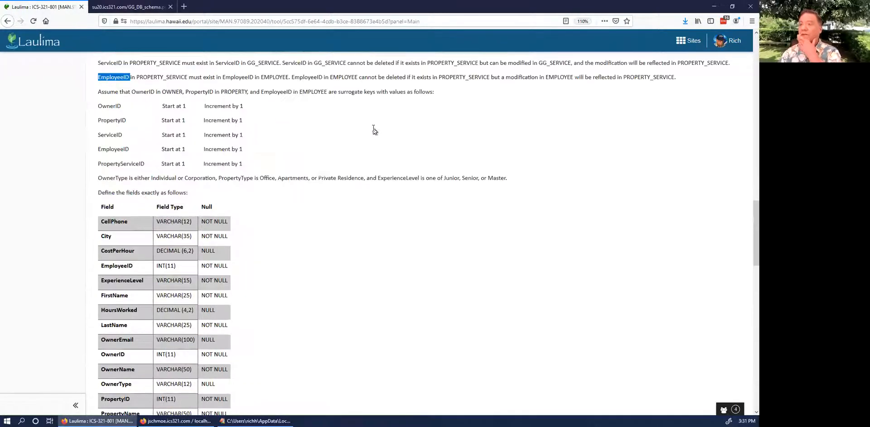
scroll(374, 131, down, 11)
scroll(216, 180, down, 1)
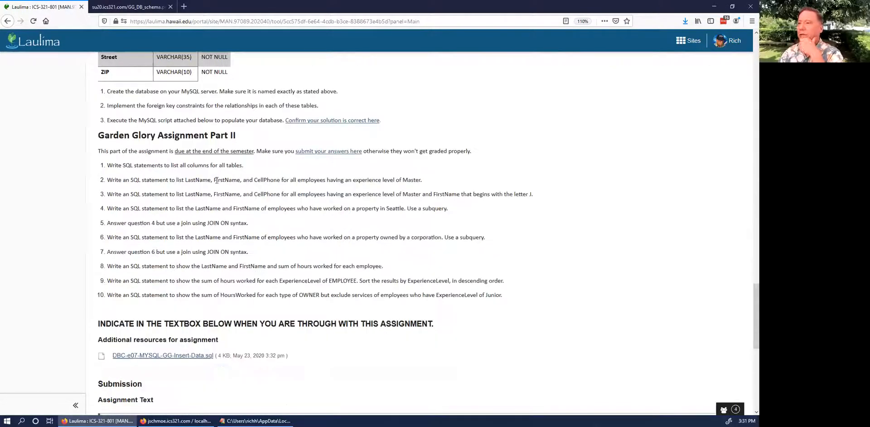
scroll(217, 178, down, 1)
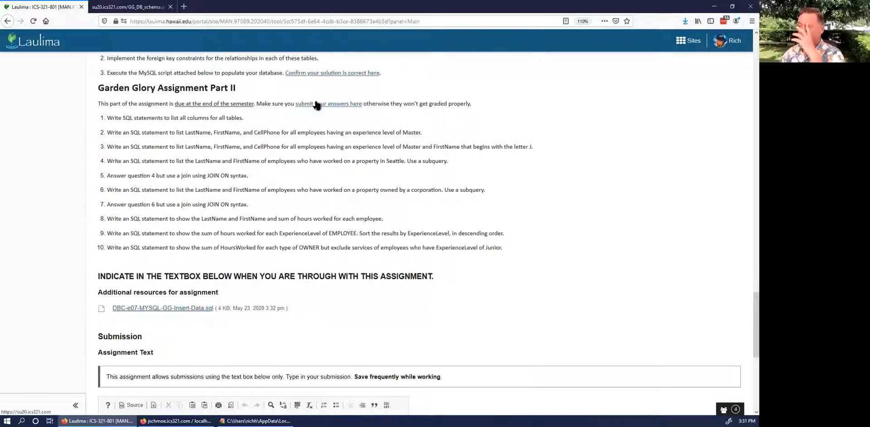
Return from the schema scoring page to the ICS 321 assignments page, and fill in the cPanel username and account password
click(111, 6)
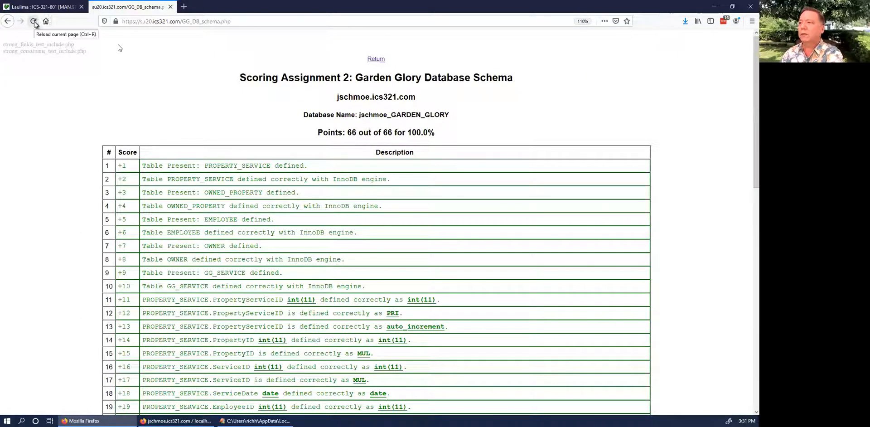
click(375, 60)
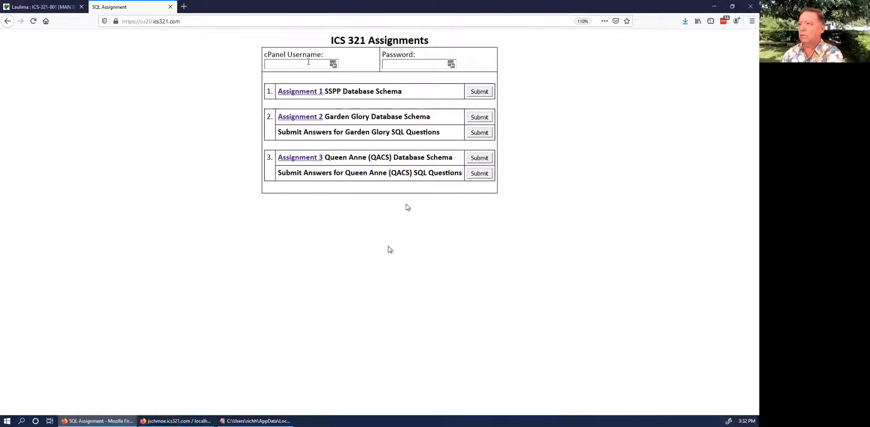
click(335, 64)
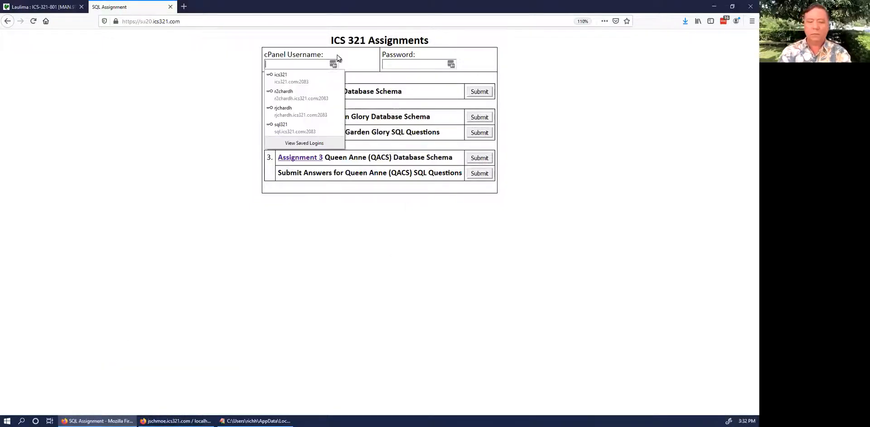
text(js)
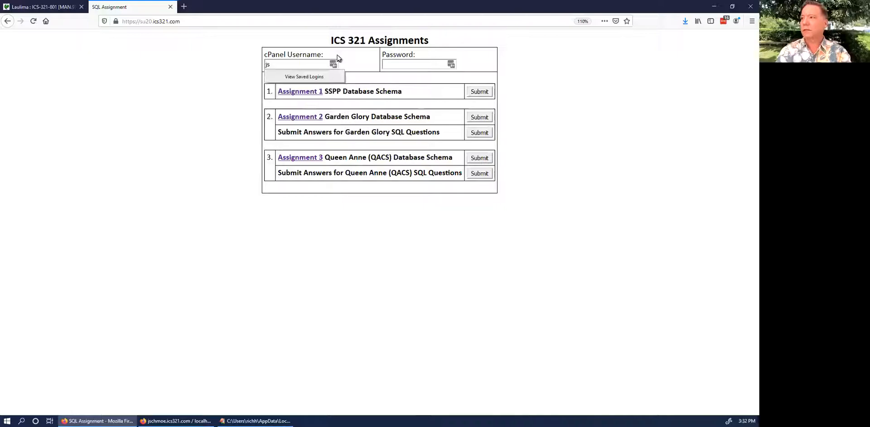
text(chmoe)
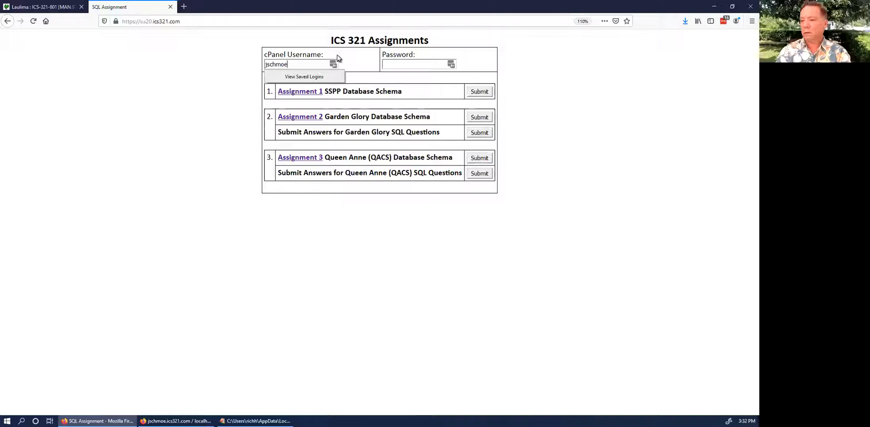
key(Tab)
key(Down)
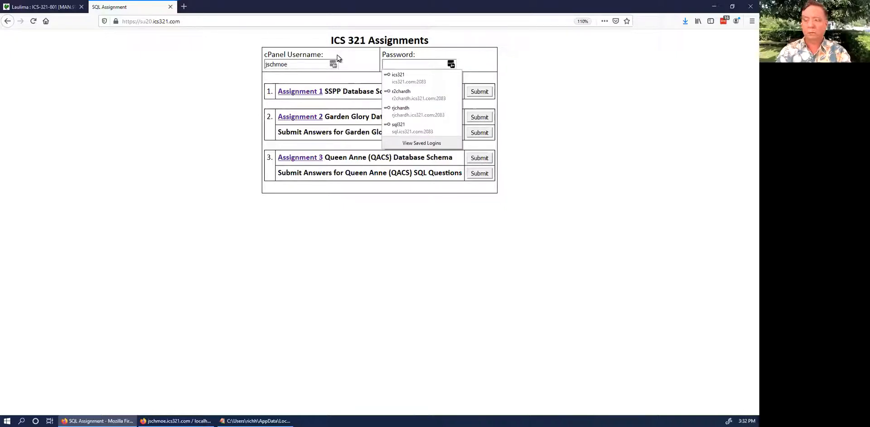
text(**)
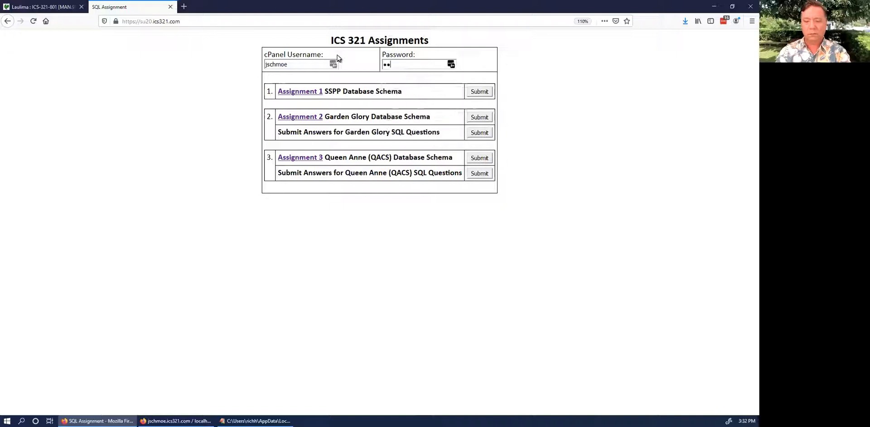
text(*******)
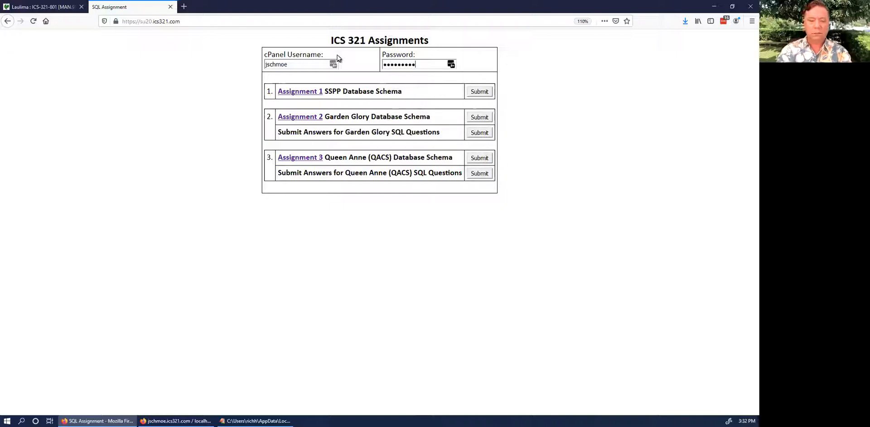
text(***)
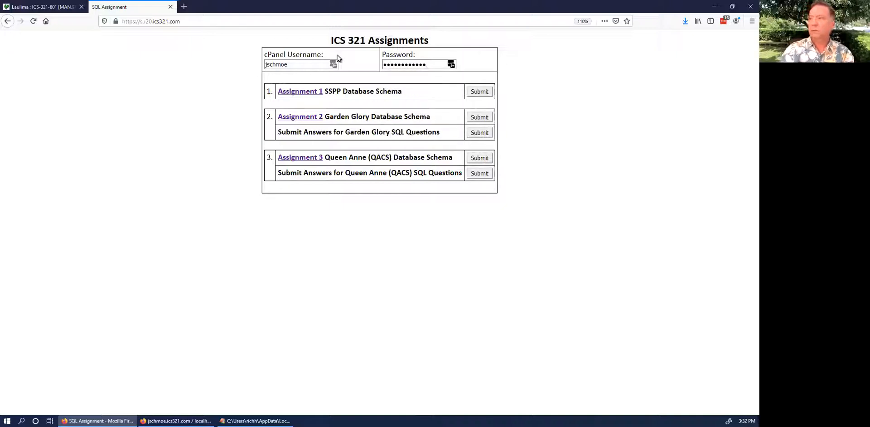
text(*)
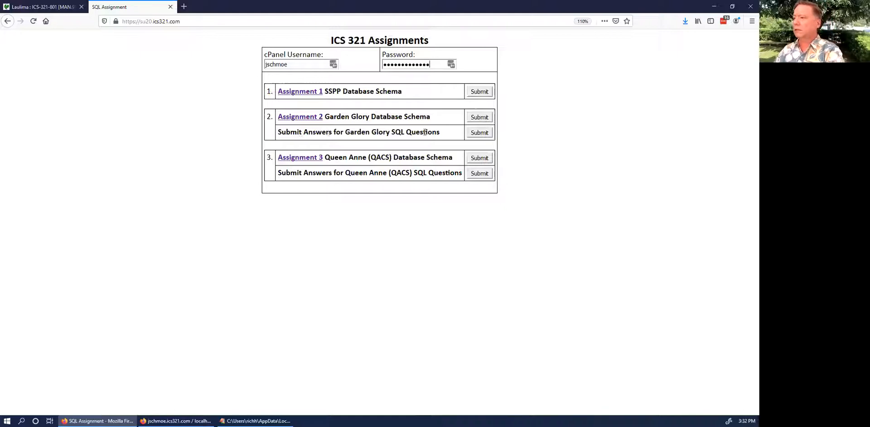
Open the Garden Glory SQL questions without saving the login to LastPass, and review question 1.1 and its existing answer
click(487, 134)
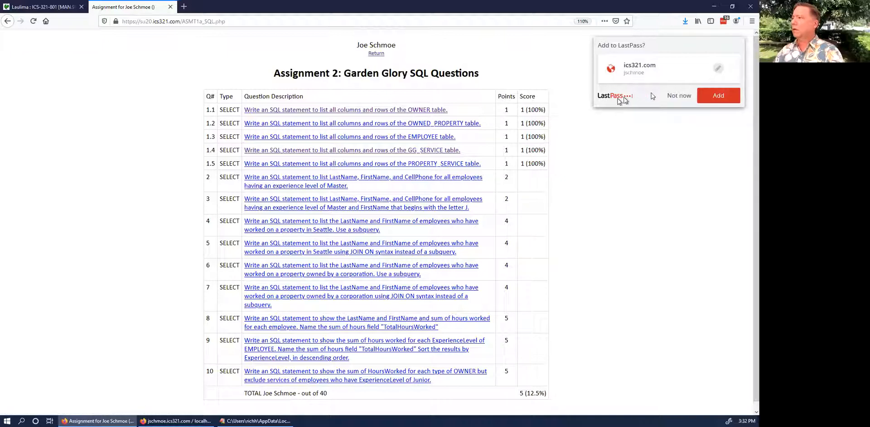
click(678, 96)
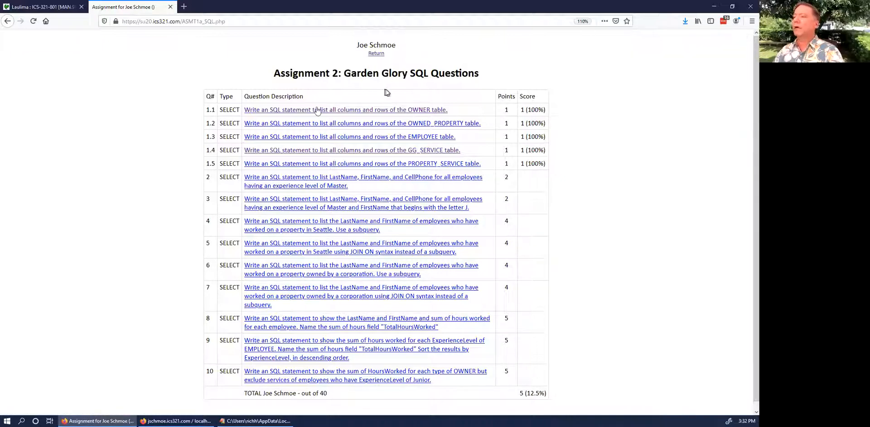
click(343, 114)
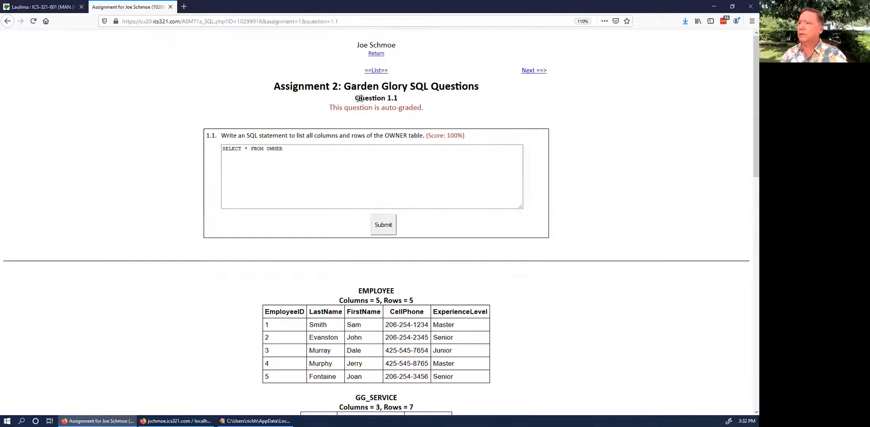
drag(233, 149, 277, 145)
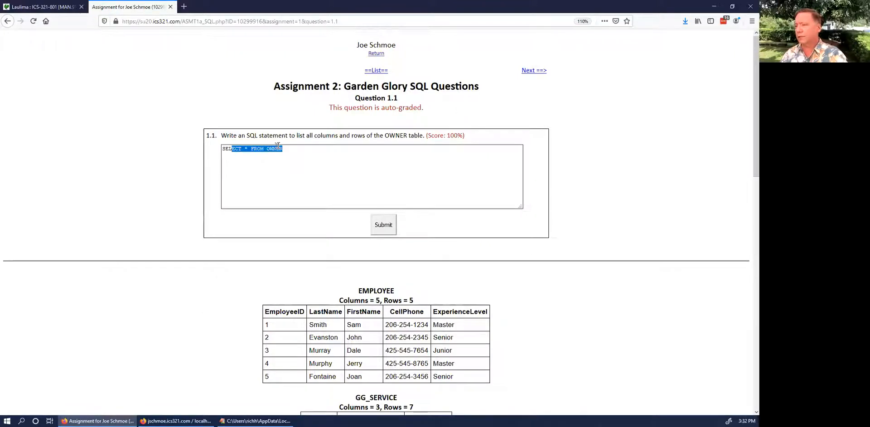
click(333, 157)
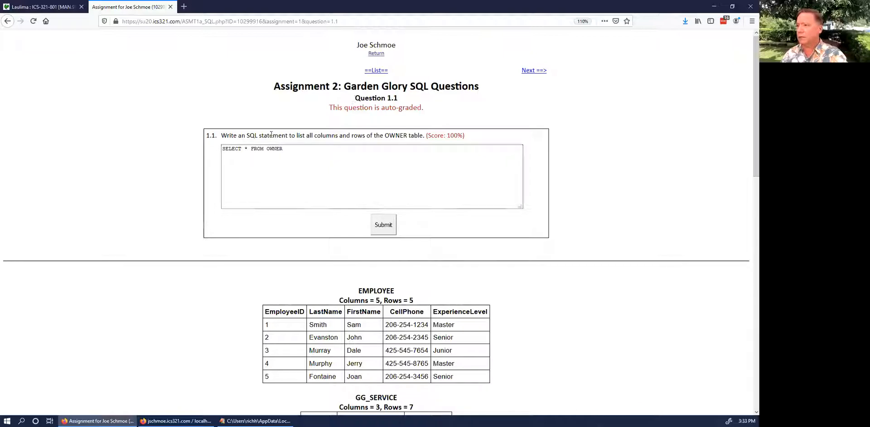
drag(226, 135, 238, 135)
click(247, 134)
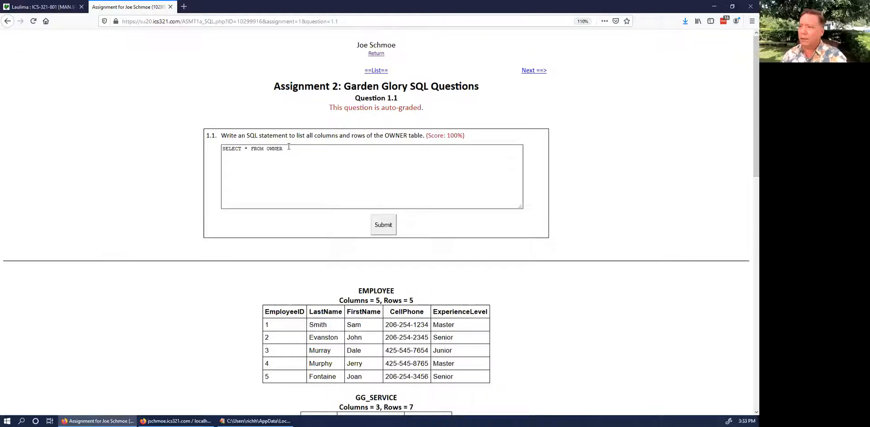
drag(235, 149, 367, 158)
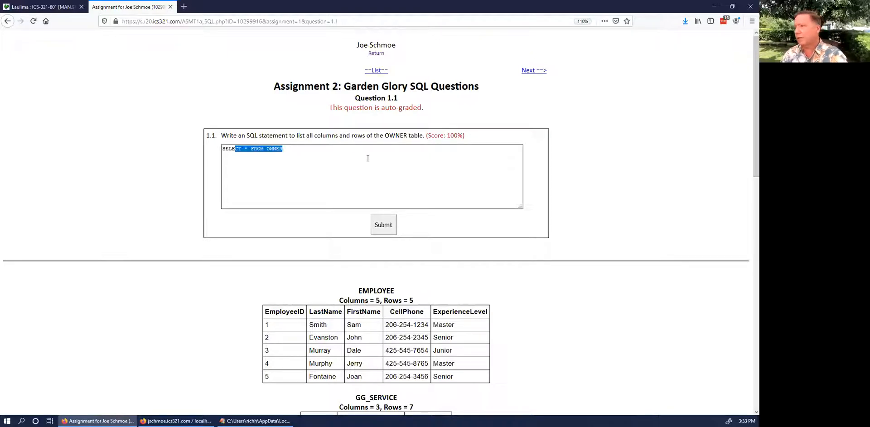
click(303, 151)
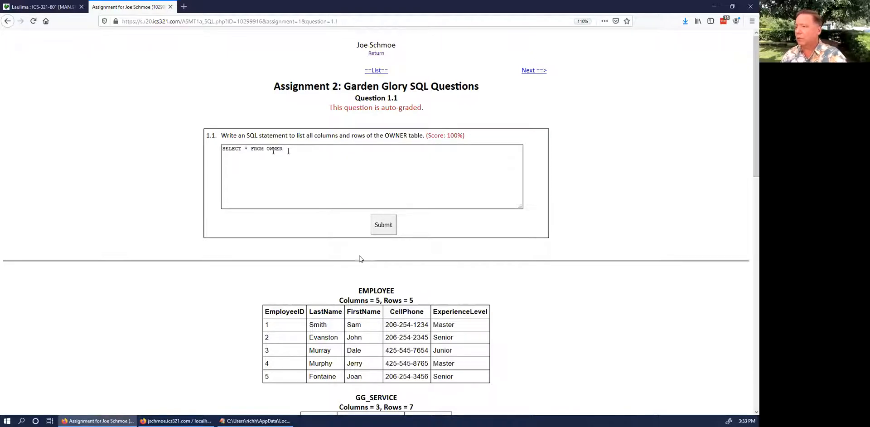
Replace the table name in the question 1.1 query with EMPLOYEE and submit it as a test answer
double_click(372, 288)
key(ctrl+c)
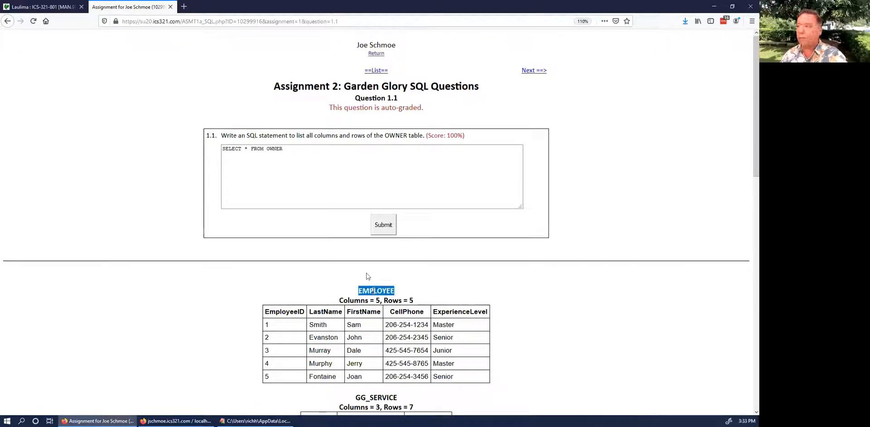
double_click(275, 149)
key(ctrl+v)
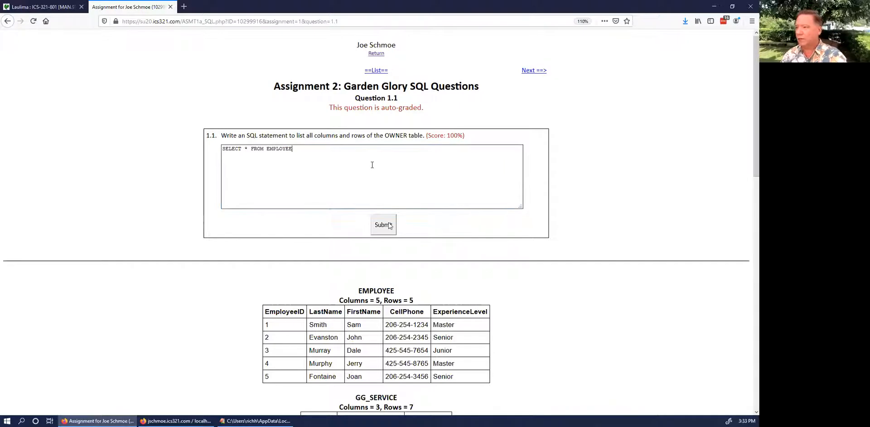
click(384, 224)
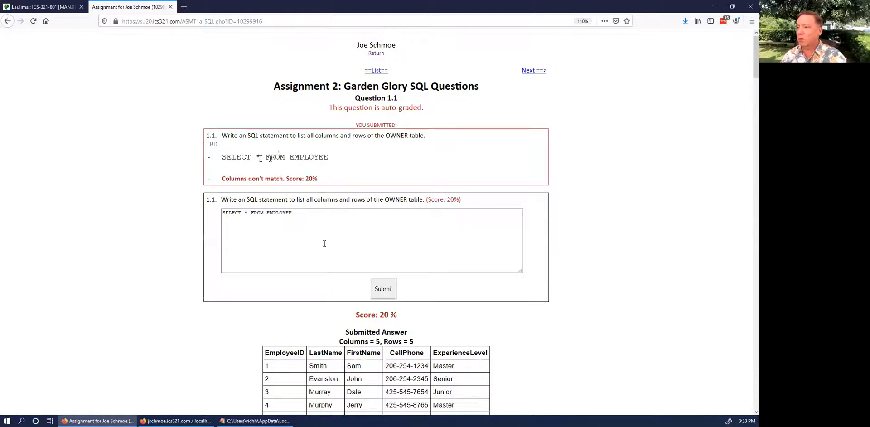
Resubmit question 1.1 as SELECT * FROM OWNER, check its score, and return to the question list
click(306, 228)
double_click(306, 227)
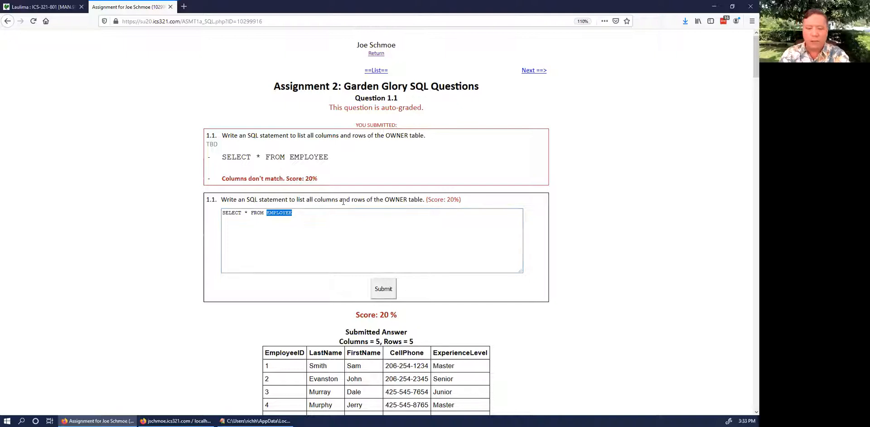
text(OWNER)
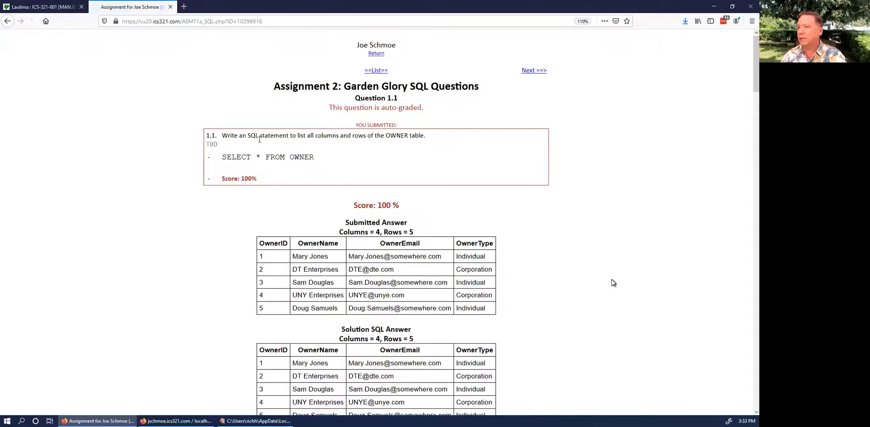
double_click(246, 178)
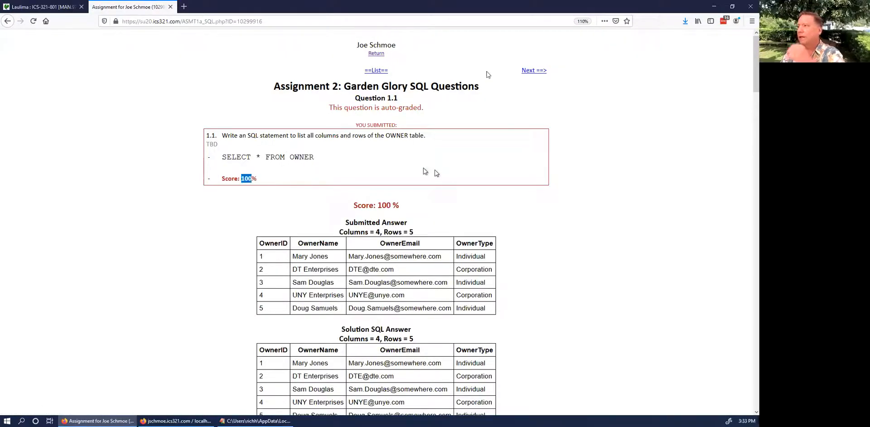
click(524, 72)
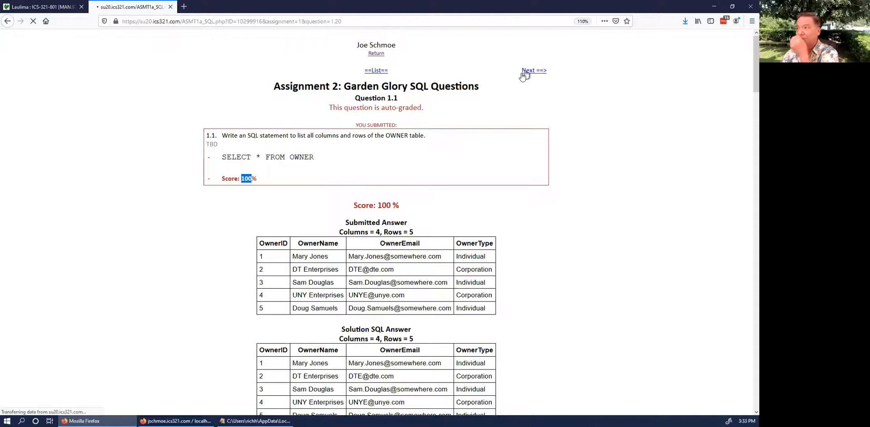
click(377, 71)
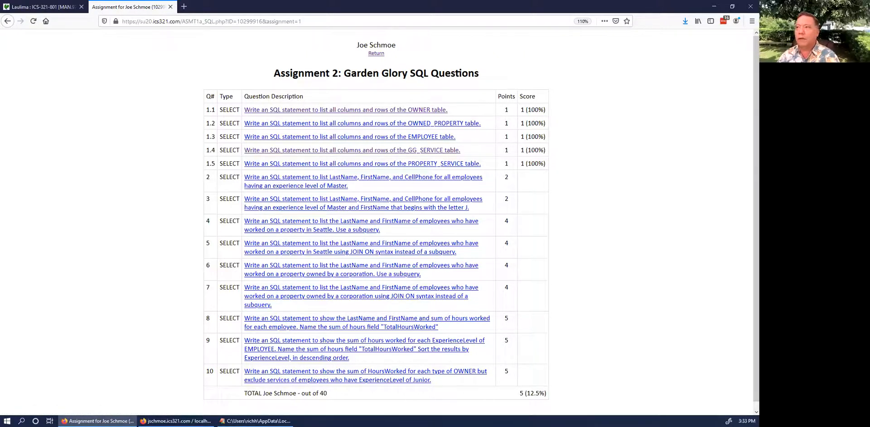
Switch to the Laulima assignment page and look back over its field definitions, sample data and Part I instructions
click(67, 8)
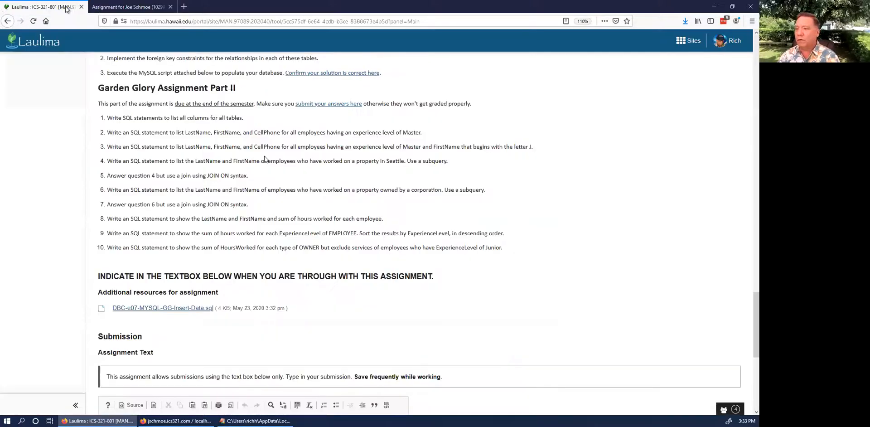
scroll(265, 159, up, 3)
scroll(272, 151, up, 6)
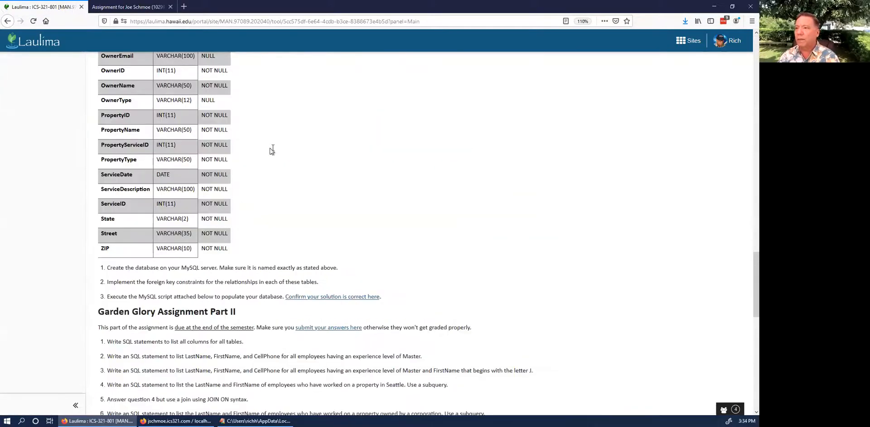
scroll(272, 151, up, 15)
scroll(274, 147, up, 15)
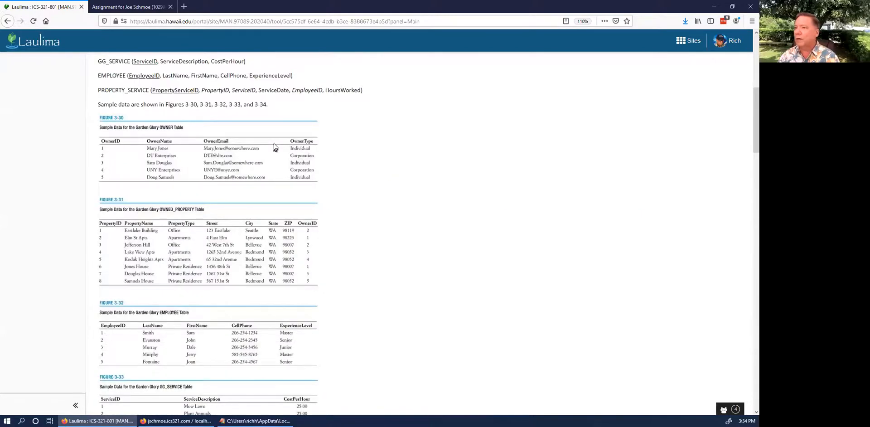
scroll(274, 148, up, 10)
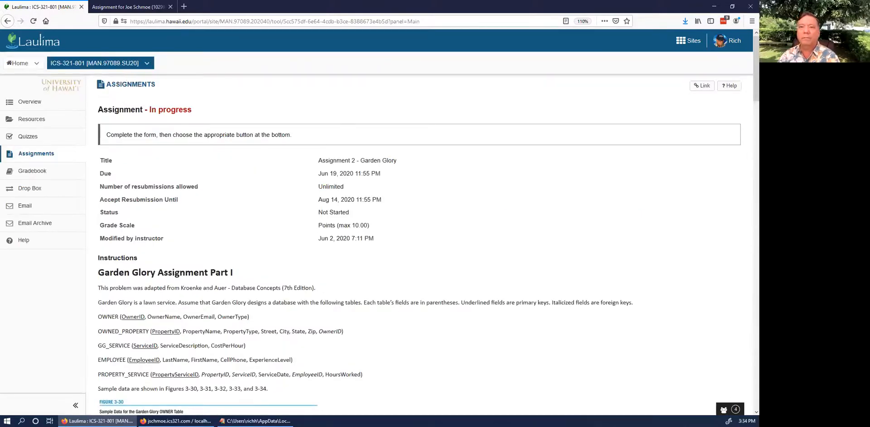